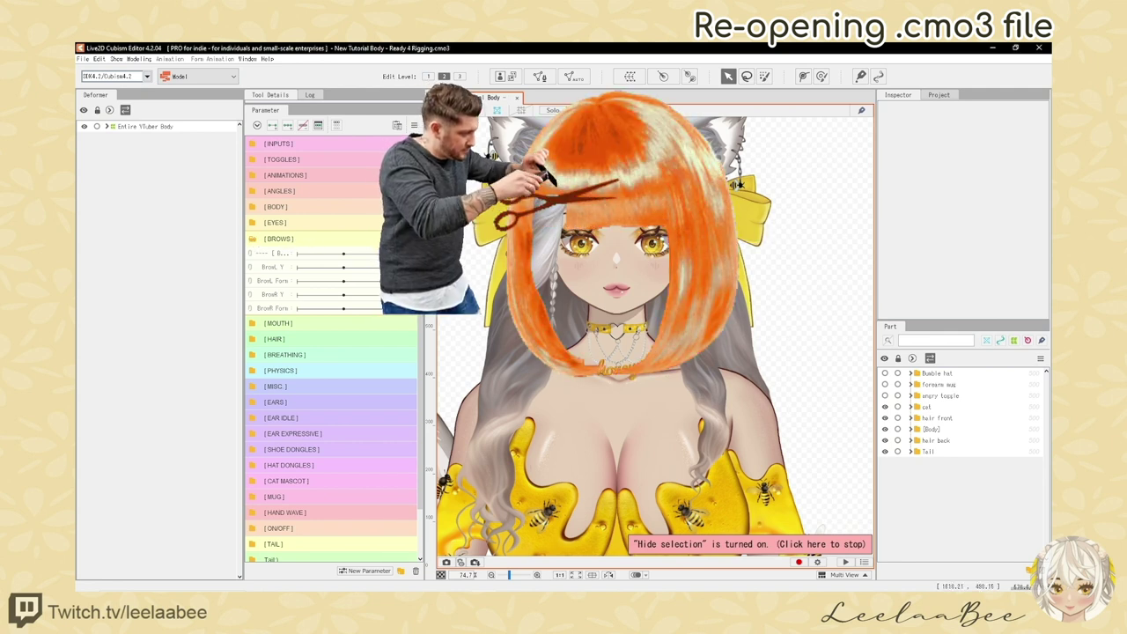
Review the brow parameters in the [BROWS] and [MISC.] groups and the two eyebrow warp deformers in the Face hierarchy
{"action": "scroll", "coordinate": [608, 253], "scroll_direction": "down", "scroll_amount": 3}
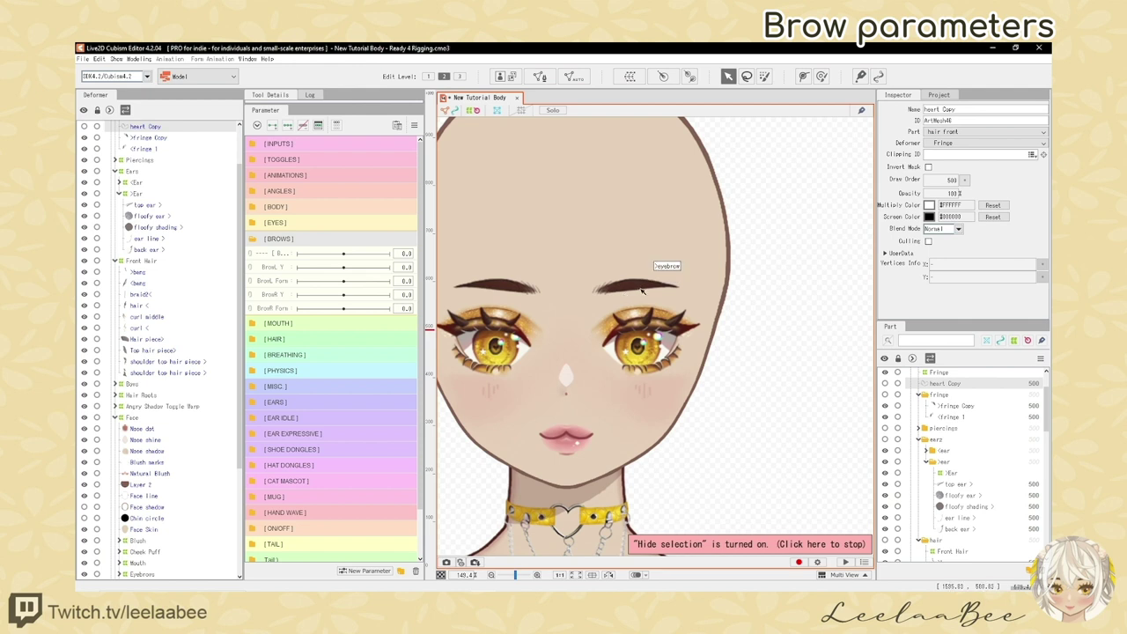
{"action": "scroll", "coordinate": [334, 352], "scroll_direction": "down", "scroll_amount": 1}
{"action": "left_click", "coordinate": [254, 334]}
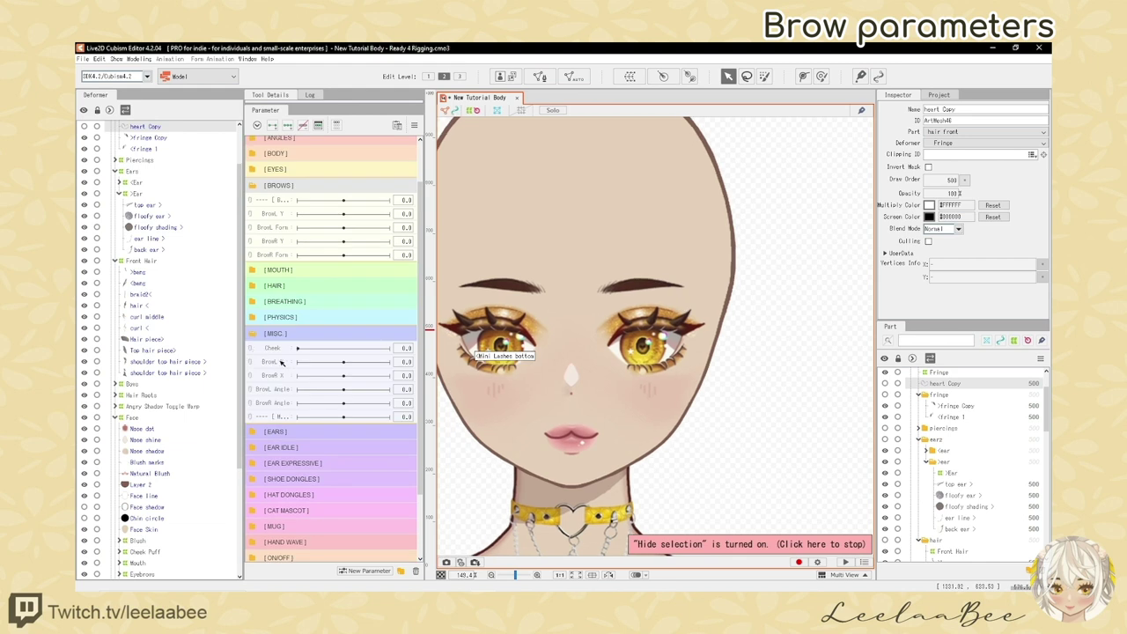
{"action": "left_click", "coordinate": [282, 361]}
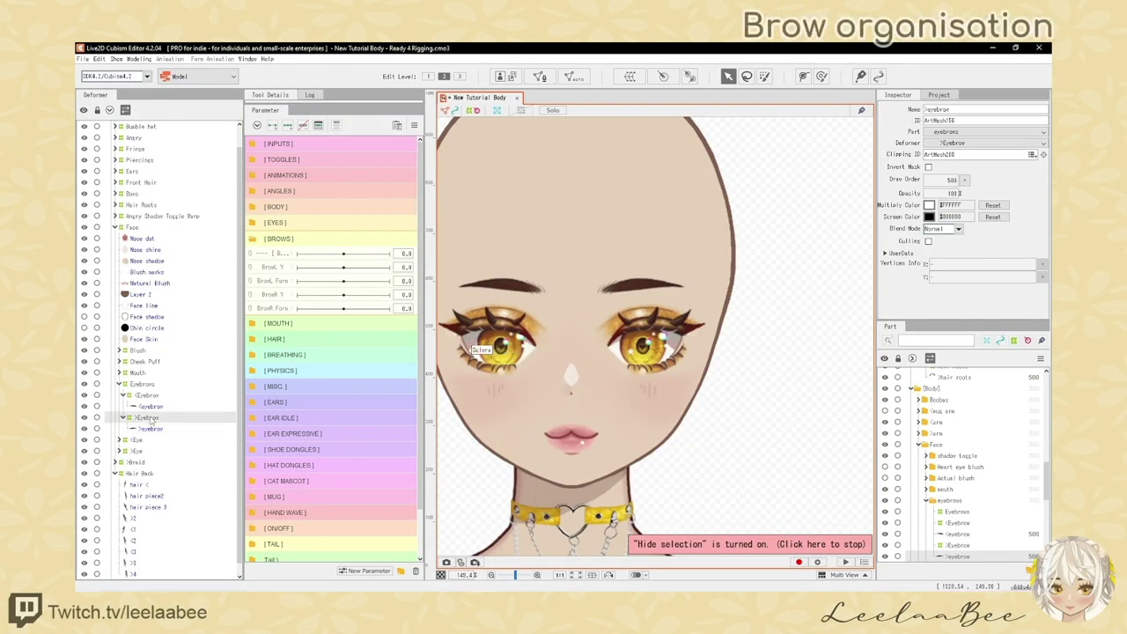
{"action": "left_click", "coordinate": [151, 419]}
{"action": "left_click", "coordinate": [150, 395]}
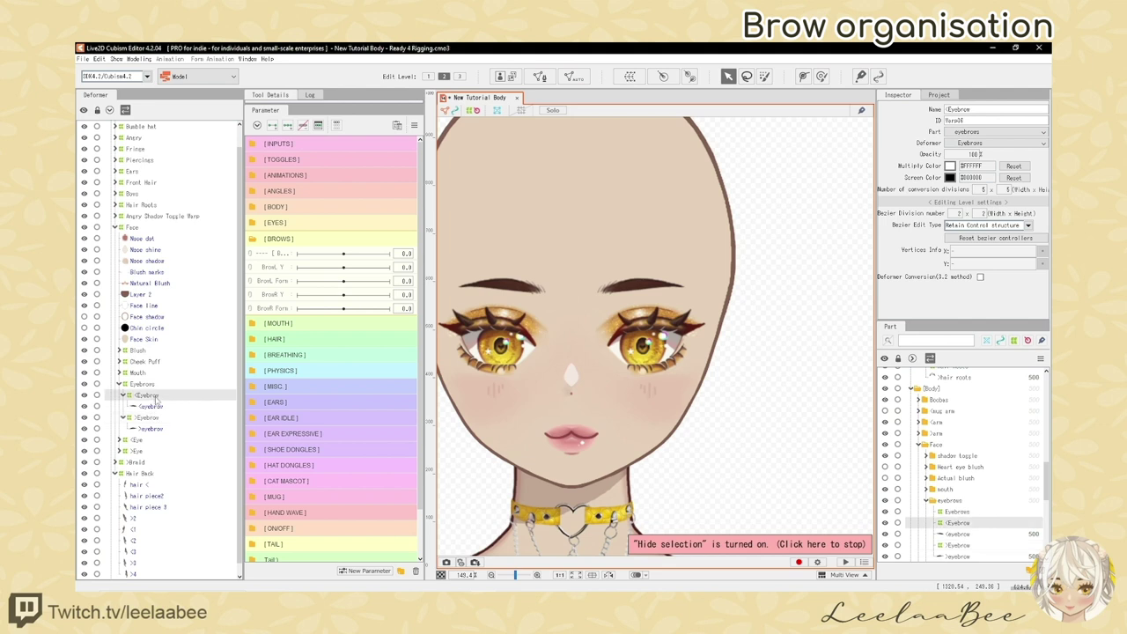
Try adding a parent warp deformer named ">eyebrow" around the >eyebrow art mesh, and undo its creation
{"action": "left_click", "coordinate": [150, 428]}
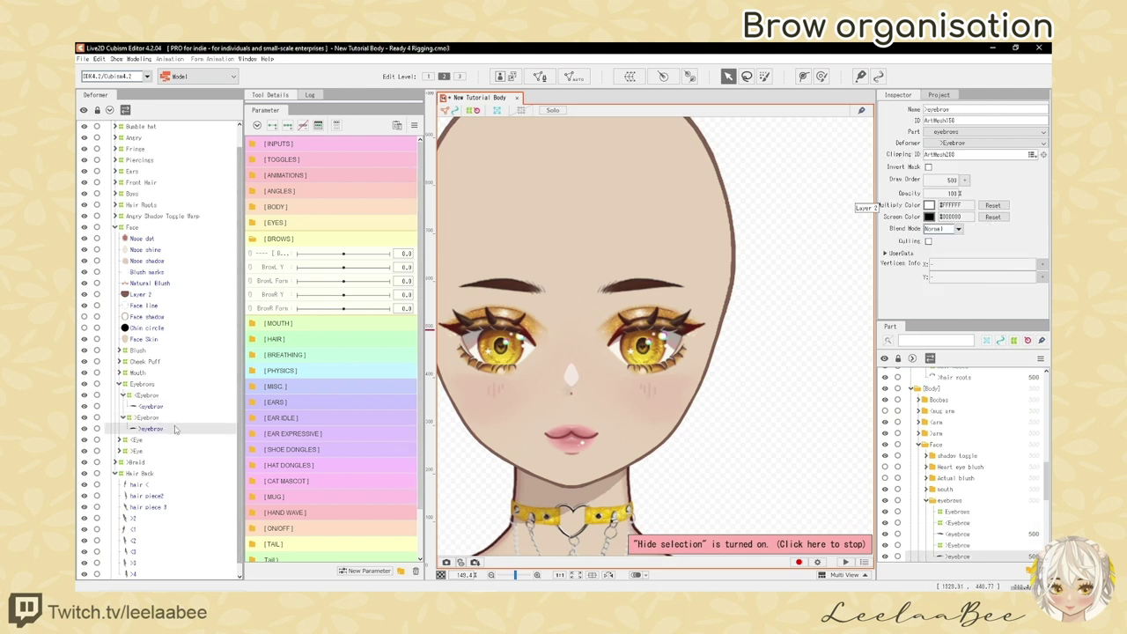
{"action": "scroll", "coordinate": [626, 273], "scroll_direction": "up", "scroll_amount": 2}
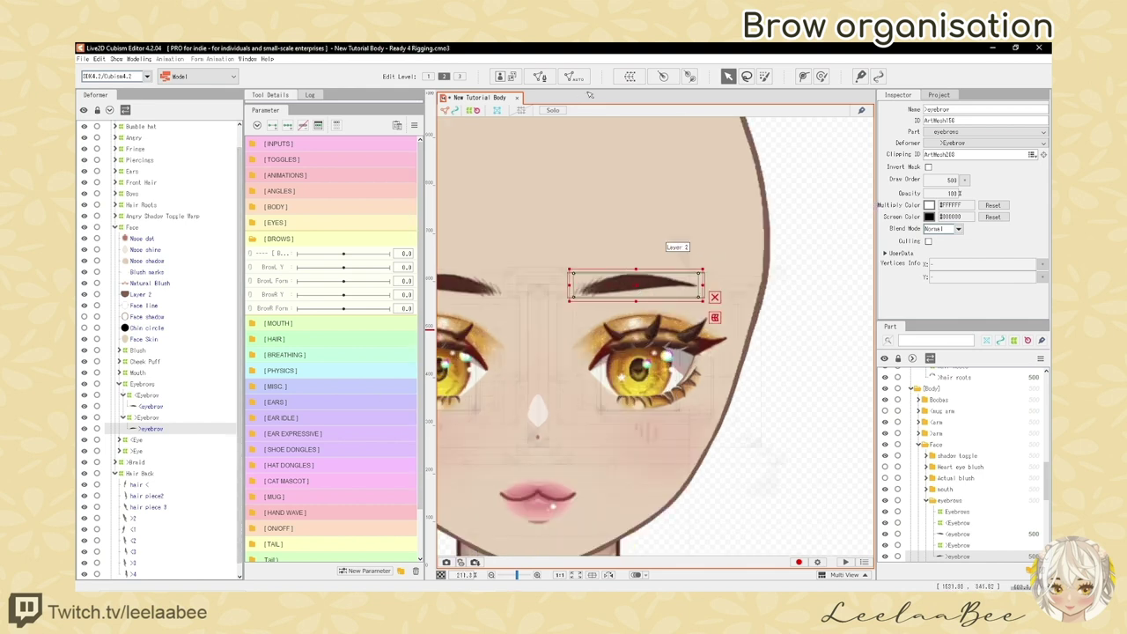
{"action": "left_click", "coordinate": [630, 78]}
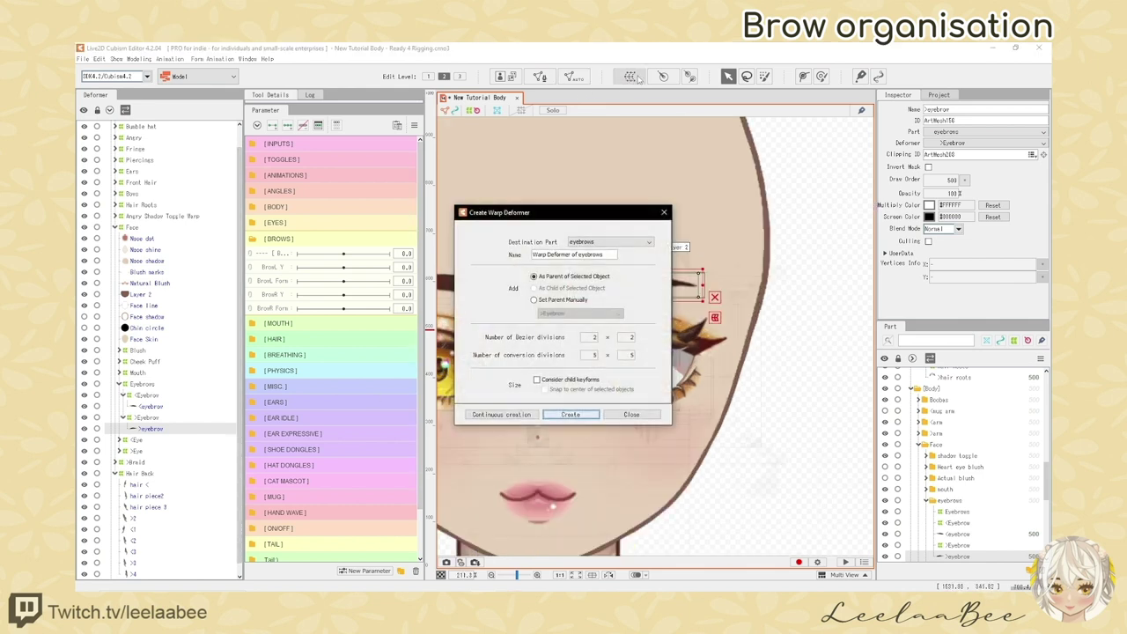
{"action": "triple_click", "coordinate": [605, 253]}
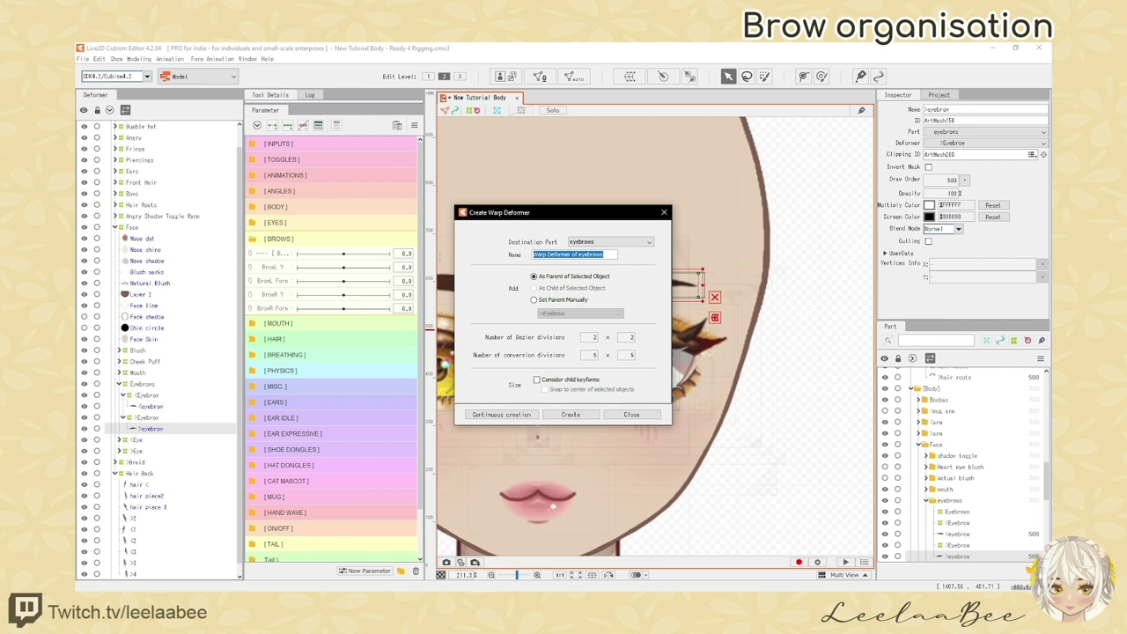
{"action": "type", "text": ">eyebrow"}
{"action": "left_click", "coordinate": [571, 414]}
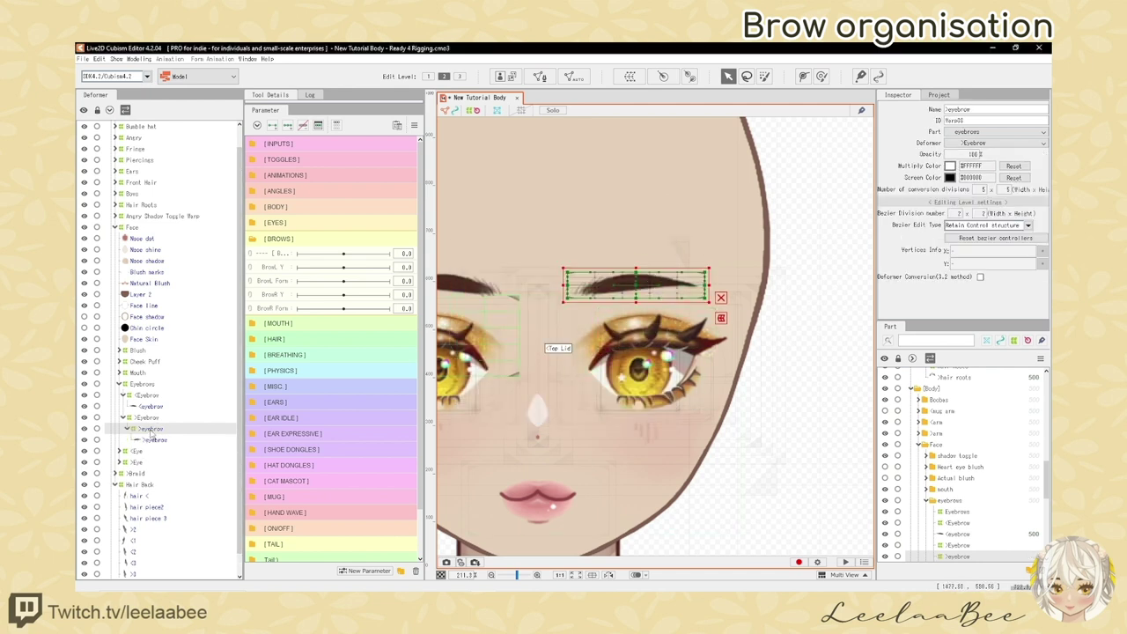
{"action": "key", "text": "ctrl+z"}
Compare the existing <Eyebrow and >Eyebrow warp deformers and how they frame each brow on the face
{"action": "left_click", "coordinate": [148, 419]}
{"action": "scroll", "coordinate": [630, 311], "scroll_direction": "up", "scroll_amount": 3}
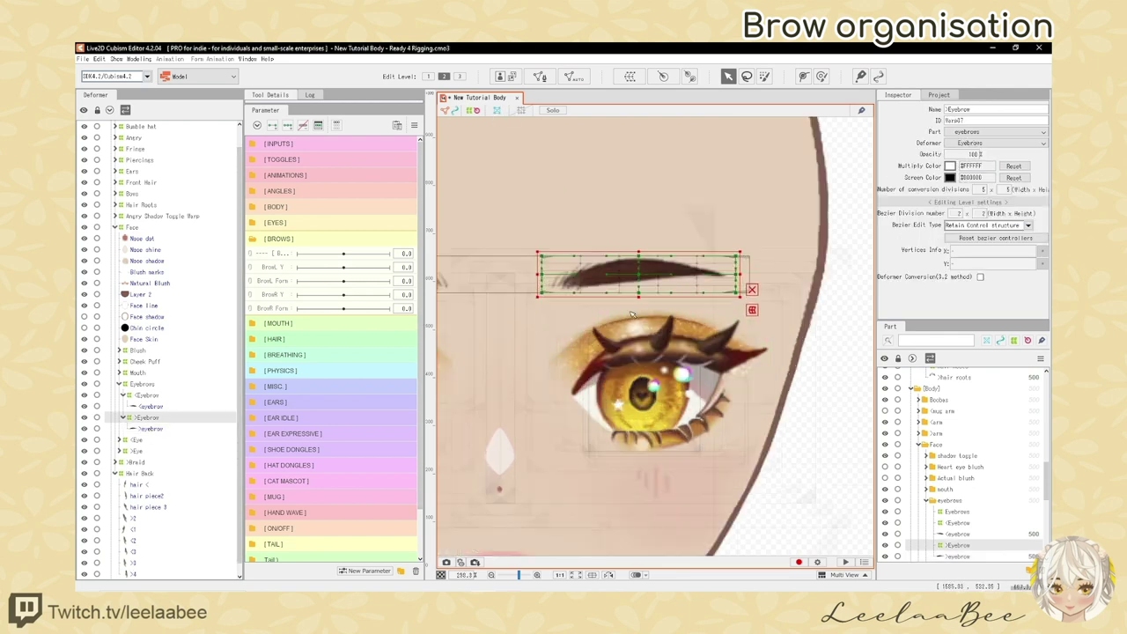
{"action": "scroll", "coordinate": [631, 315], "scroll_direction": "down", "scroll_amount": 2}
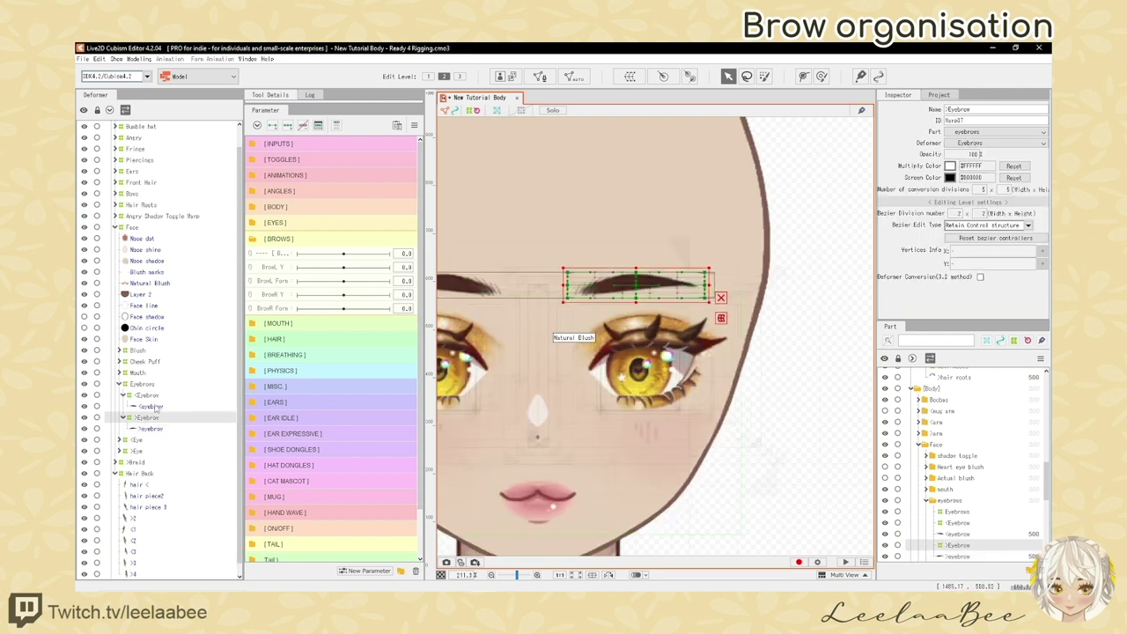
{"action": "left_click", "coordinate": [161, 396]}
{"action": "left_click", "coordinate": [156, 417]}
{"action": "left_click_drag", "start_coordinate": [655, 288], "coordinate": [671, 314]}
{"action": "scroll", "coordinate": [671, 315], "scroll_direction": "up", "scroll_amount": 2}
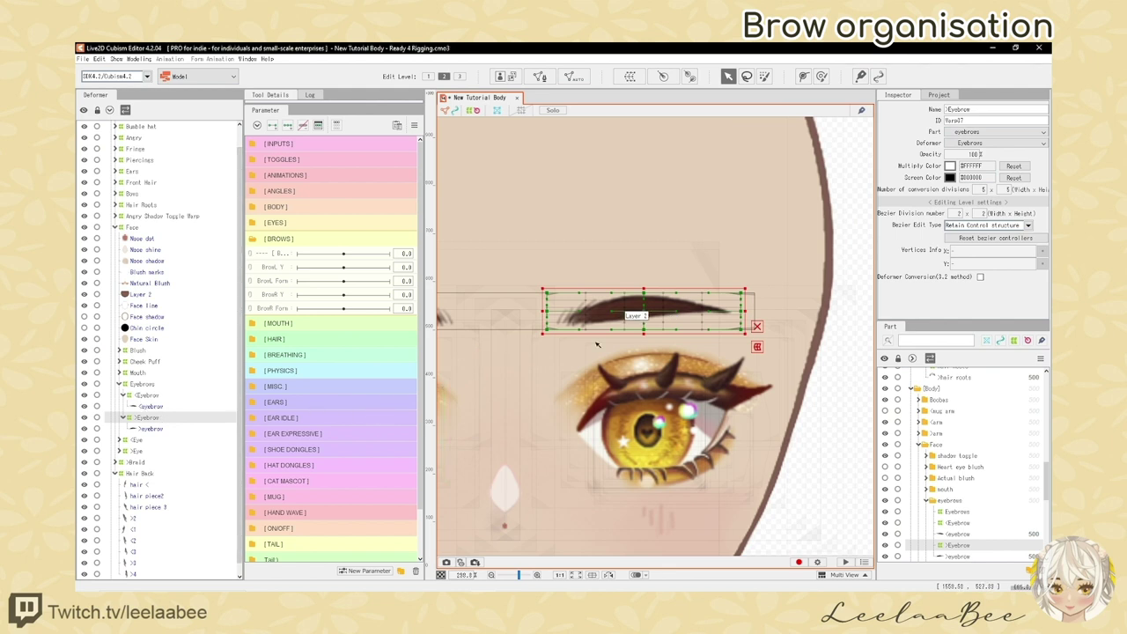
{"action": "scroll", "coordinate": [643, 313], "scroll_direction": "down", "scroll_amount": 2}
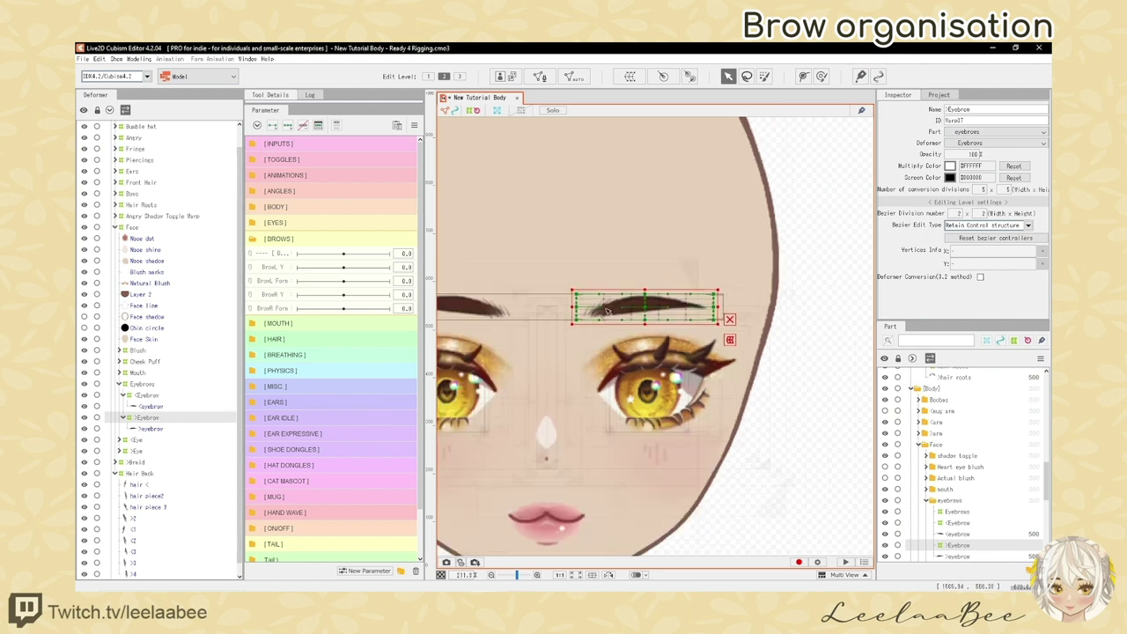
{"action": "scroll", "coordinate": [642, 313], "scroll_direction": "down", "scroll_amount": 2}
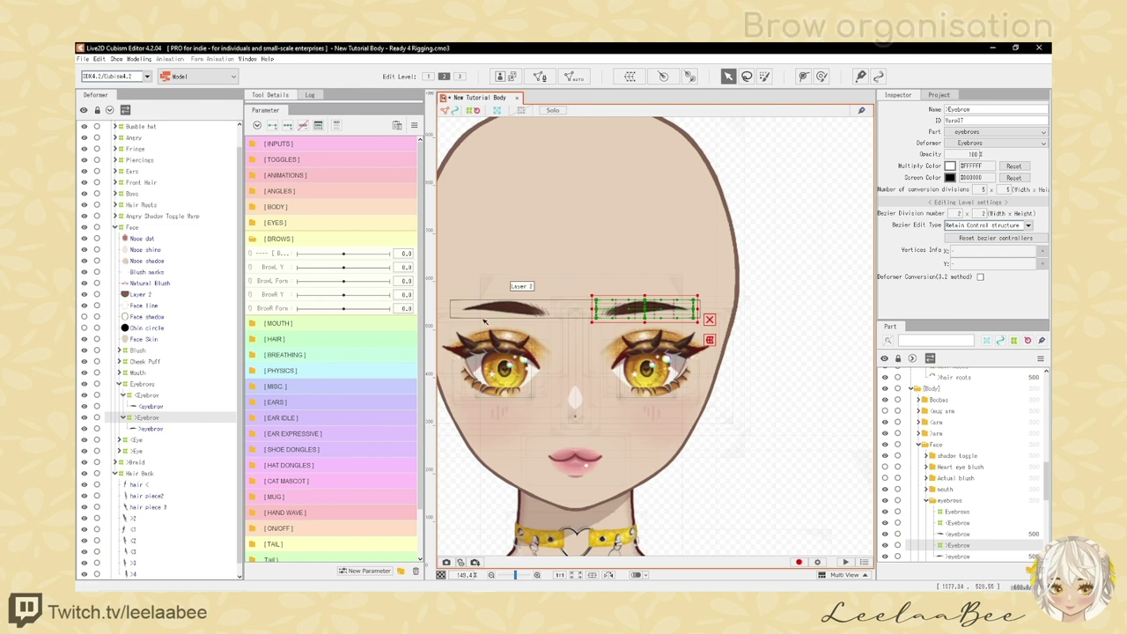
Generate an automatic mesh for the >eyebrow art mesh using the Deformation (Heavy) preset
{"action": "scroll", "coordinate": [483, 318], "scroll_direction": "up", "scroll_amount": 5}
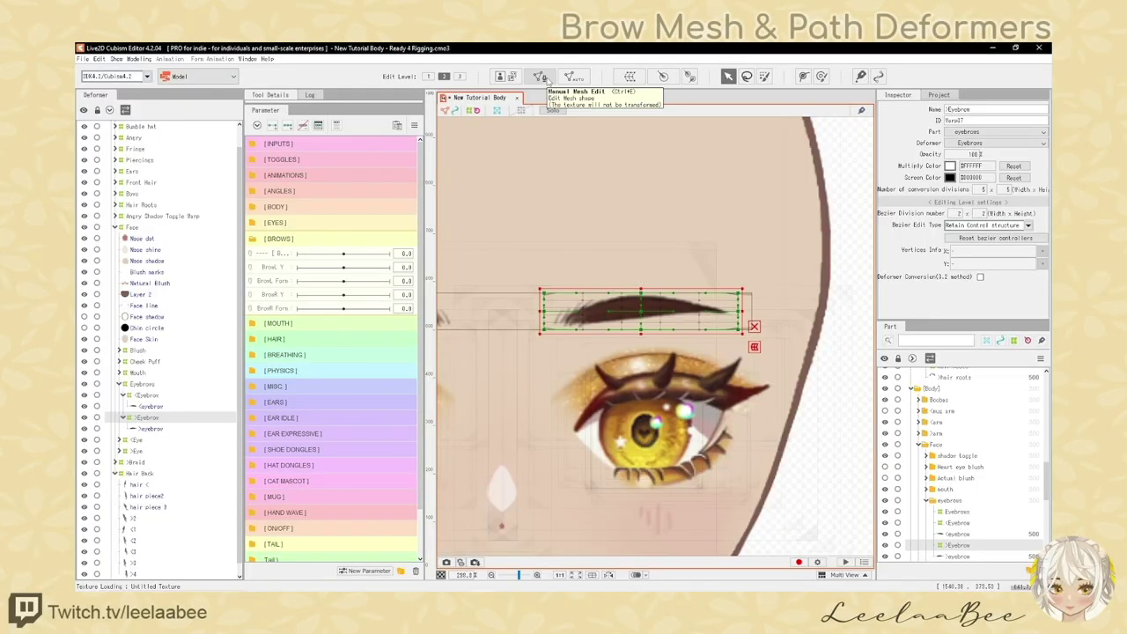
{"action": "left_click", "coordinate": [151, 429]}
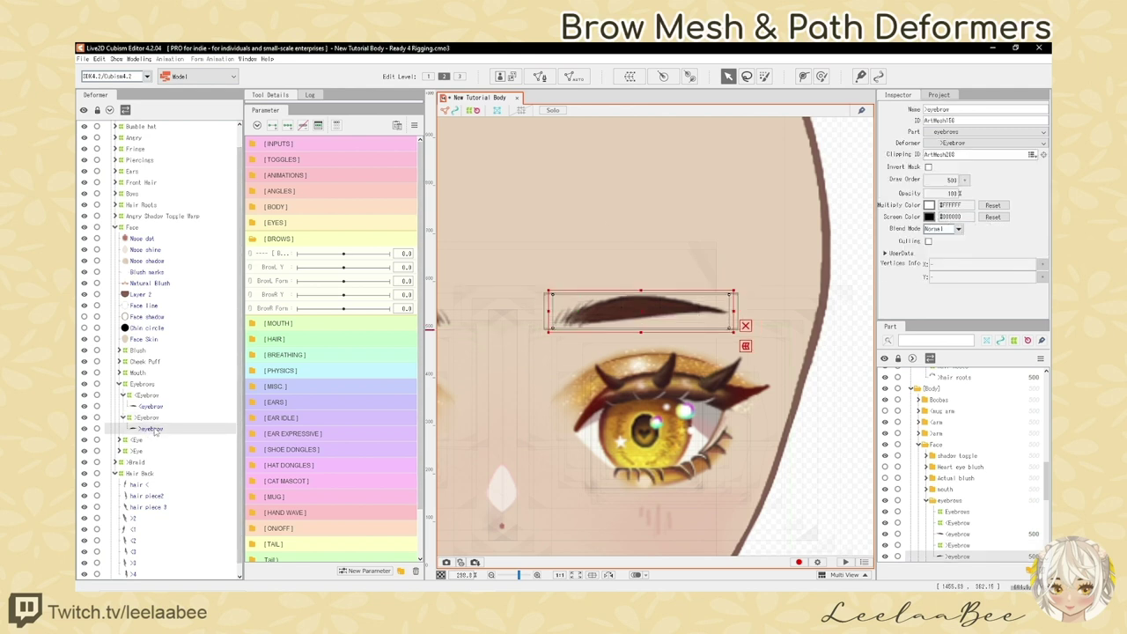
{"action": "left_click", "coordinate": [574, 76]}
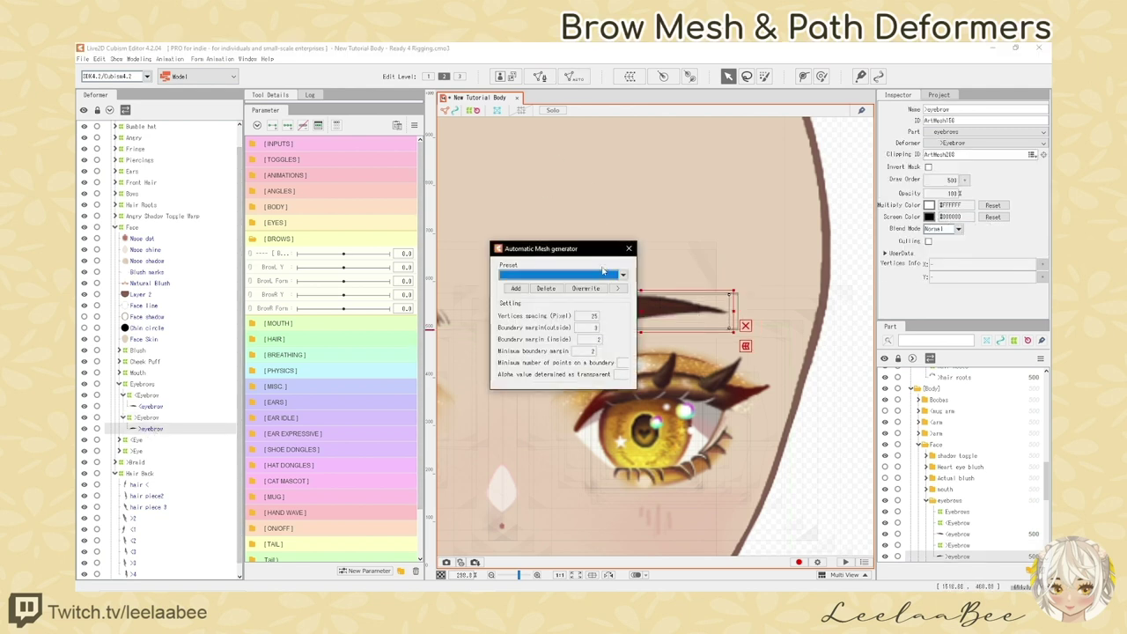
{"action": "left_click", "coordinate": [624, 276]}
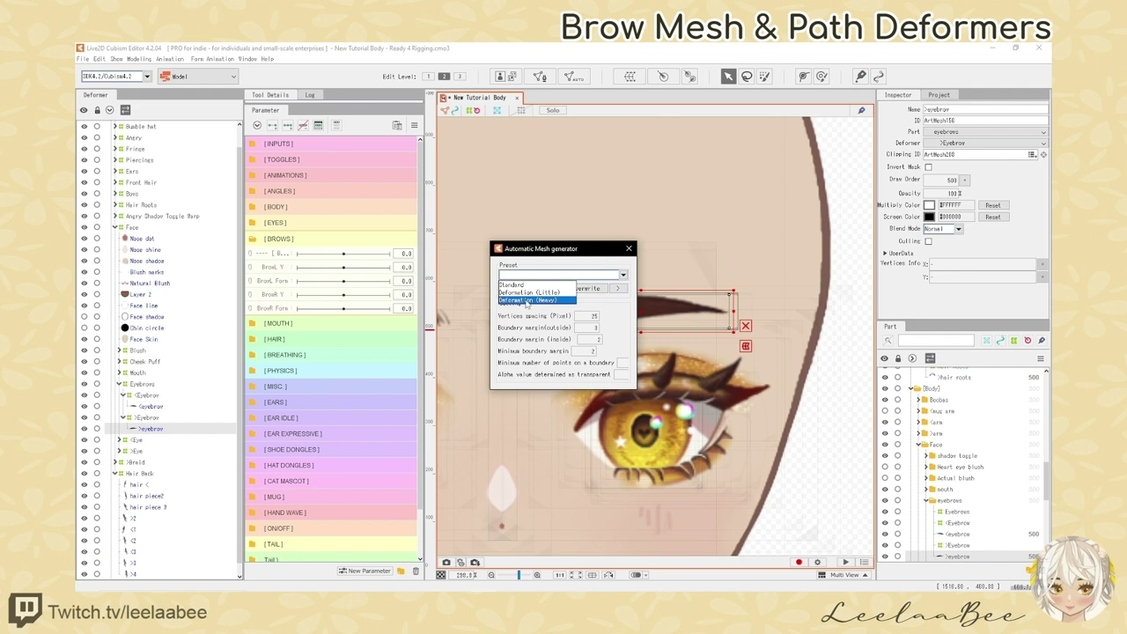
{"action": "left_click", "coordinate": [528, 300]}
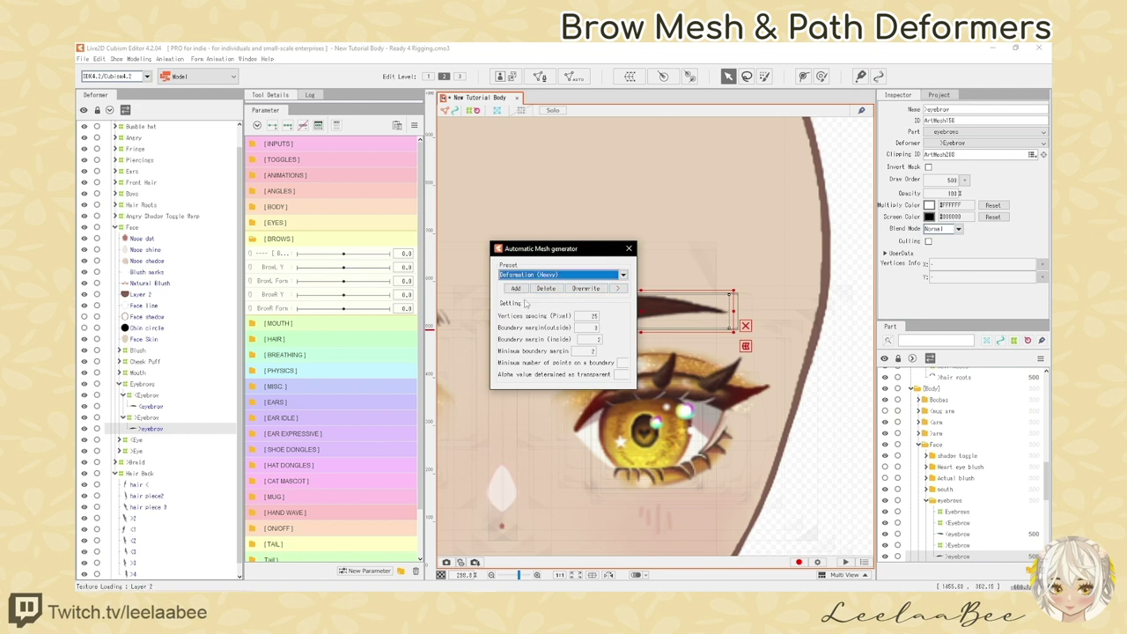
{"action": "left_click", "coordinate": [629, 248]}
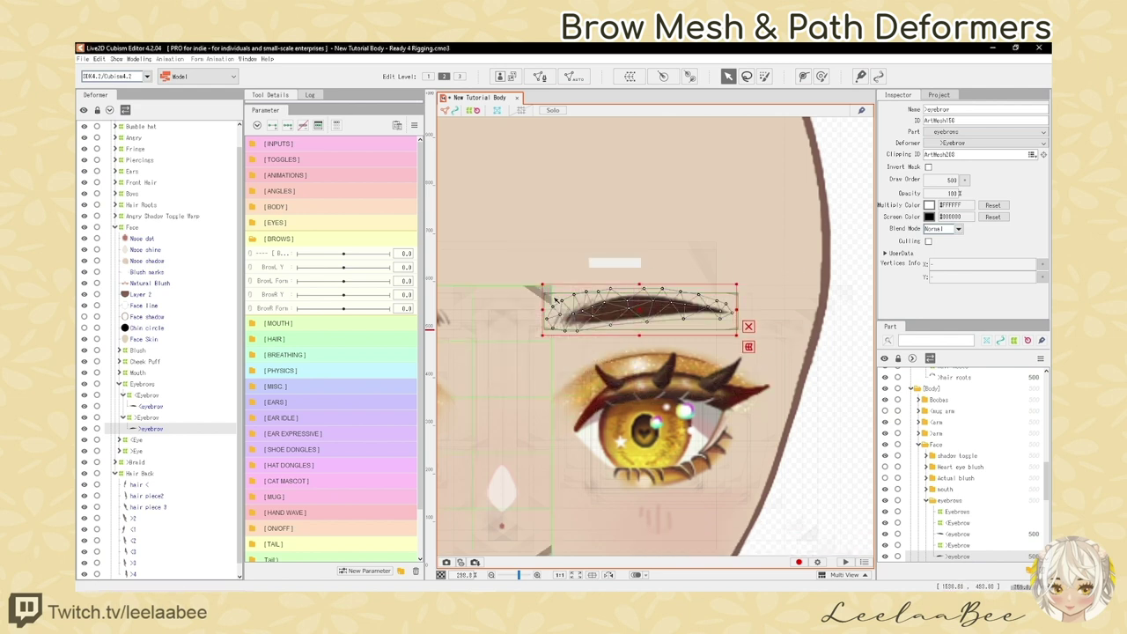
Start manual mesh editing on the >eyebrow art mesh and erase its entire mesh with an enlarged eraser
{"action": "scroll", "coordinate": [602, 297], "scroll_direction": "down", "scroll_amount": 2}
{"action": "scroll", "coordinate": [608, 294], "scroll_direction": "up", "scroll_amount": 2}
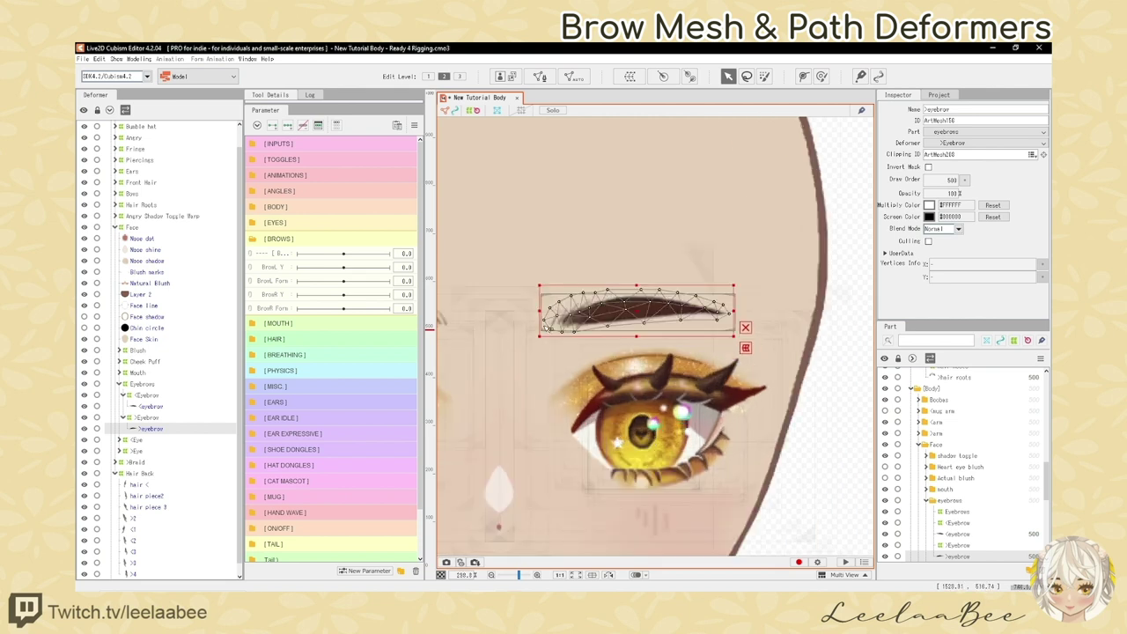
{"action": "scroll", "coordinate": [634, 387], "scroll_direction": "down", "scroll_amount": 2}
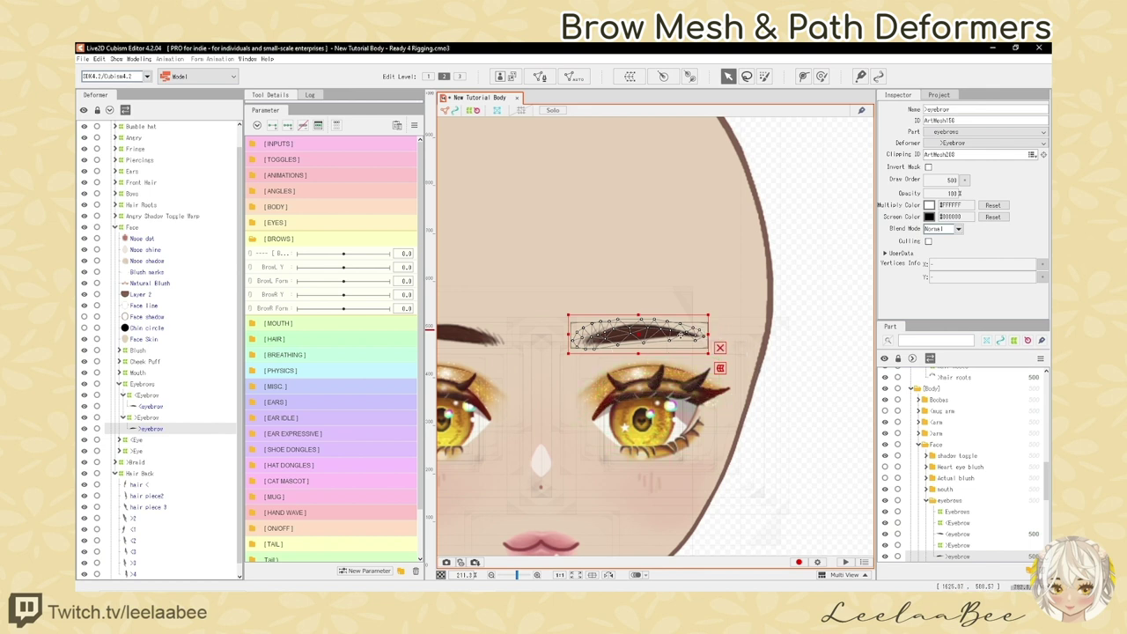
{"action": "scroll", "coordinate": [651, 337], "scroll_direction": "up", "scroll_amount": 2}
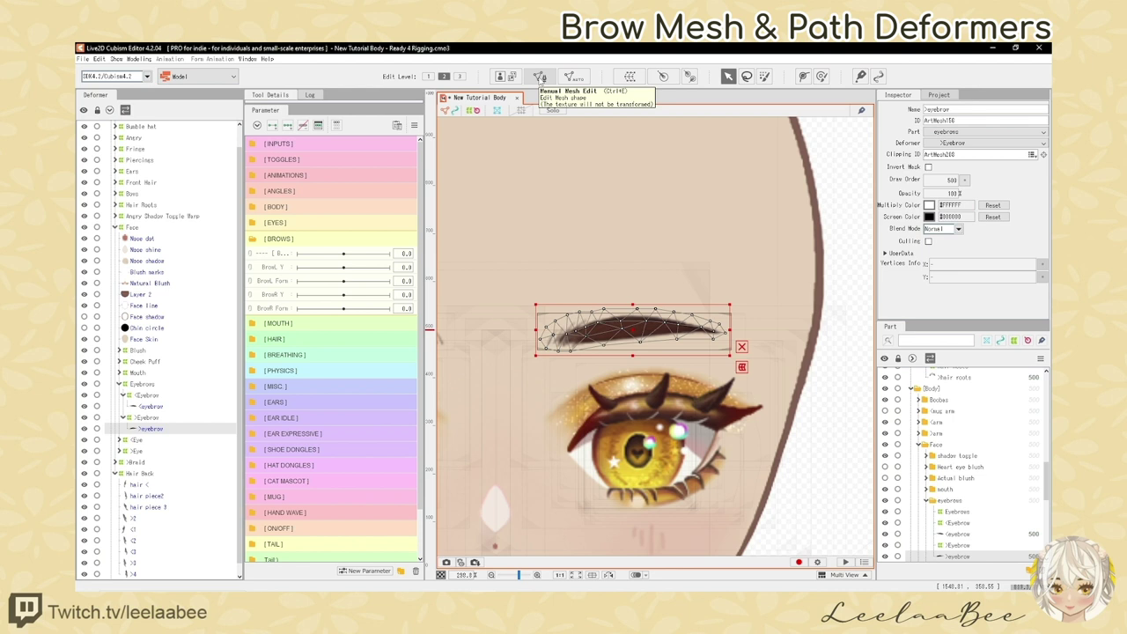
{"action": "left_click", "coordinate": [540, 77]}
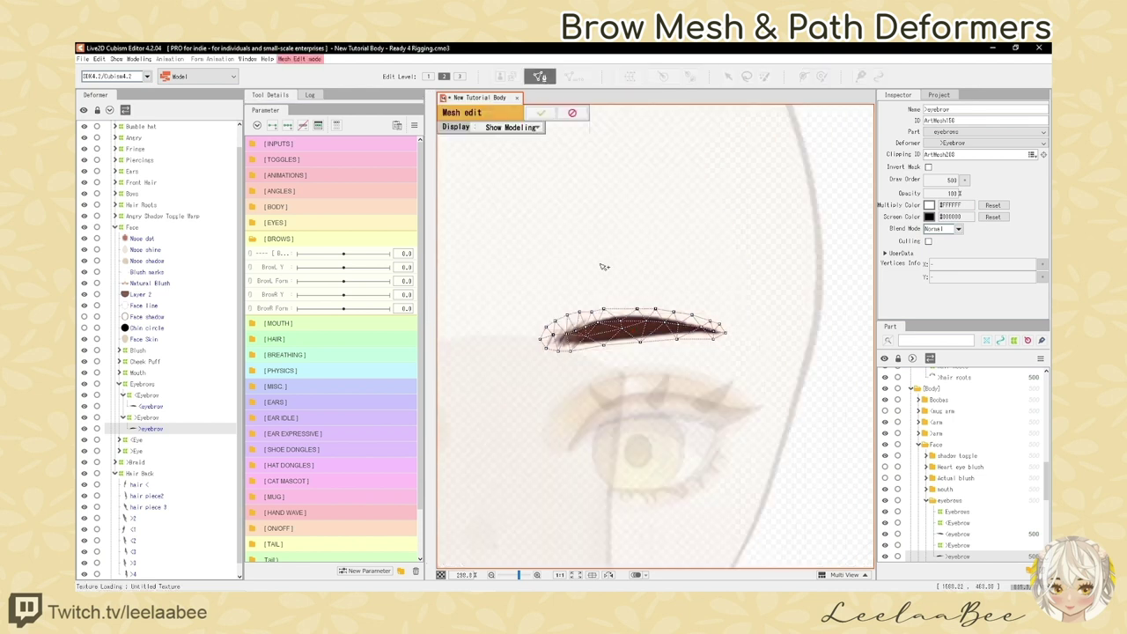
{"action": "scroll", "coordinate": [604, 265], "scroll_direction": "down", "scroll_amount": 6}
{"action": "scroll", "coordinate": [616, 244], "scroll_direction": "up", "scroll_amount": 4}
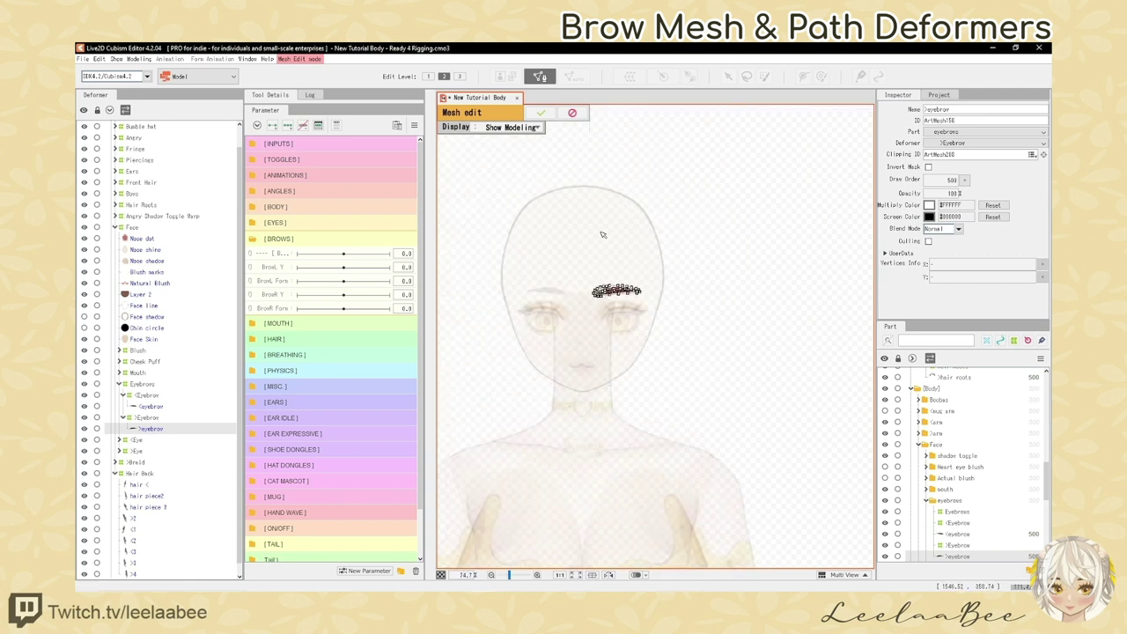
{"action": "left_click_drag", "start_coordinate": [304, 109], "coordinate": [311, 264]}
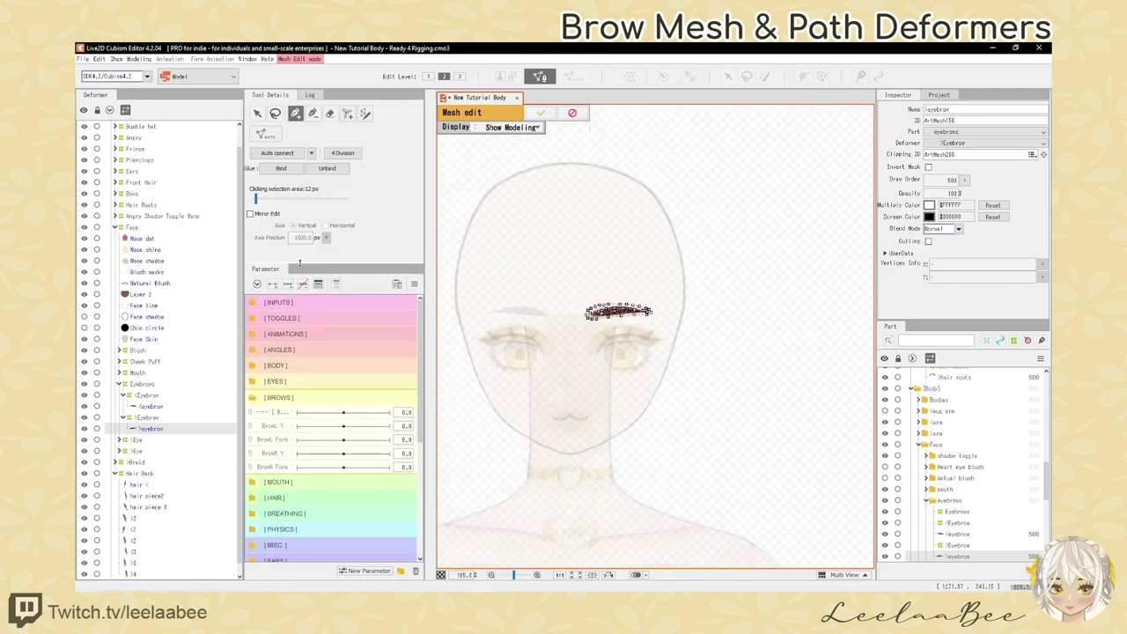
{"action": "left_click", "coordinate": [330, 113]}
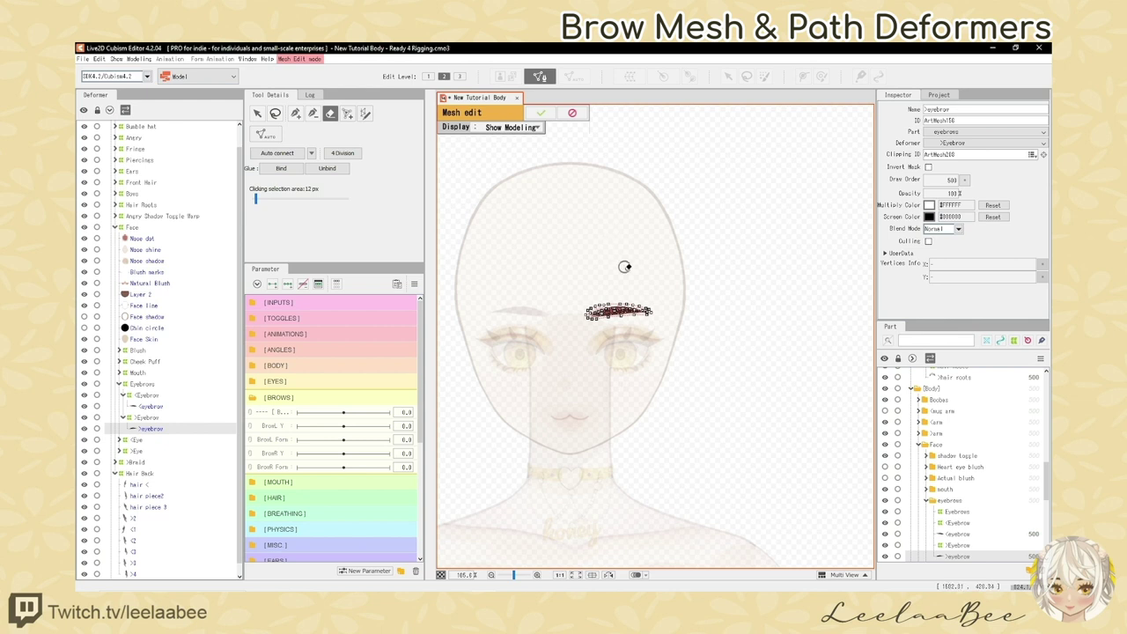
{"action": "scroll", "coordinate": [620, 308], "scroll_direction": "up", "scroll_amount": 3}
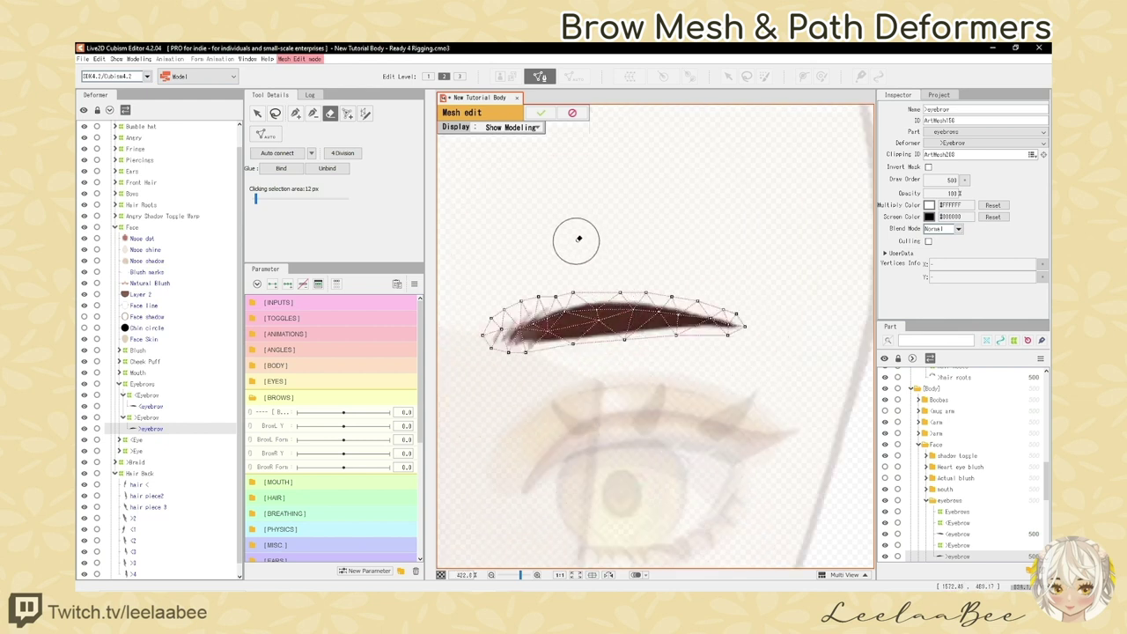
{"action": "mouse_move", "coordinate": [594, 216]}
{"action": "left_mouse_down"}
{"action": "mouse_move", "coordinate": [665, 210]}
{"action": "mouse_move", "coordinate": [571, 213]}
{"action": "mouse_move", "coordinate": [700, 202]}
{"action": "mouse_move", "coordinate": [576, 221]}
{"action": "mouse_move", "coordinate": [607, 214]}
{"action": "mouse_move", "coordinate": [587, 221]}
{"action": "mouse_move", "coordinate": [601, 225]}
{"action": "left_mouse_up"}
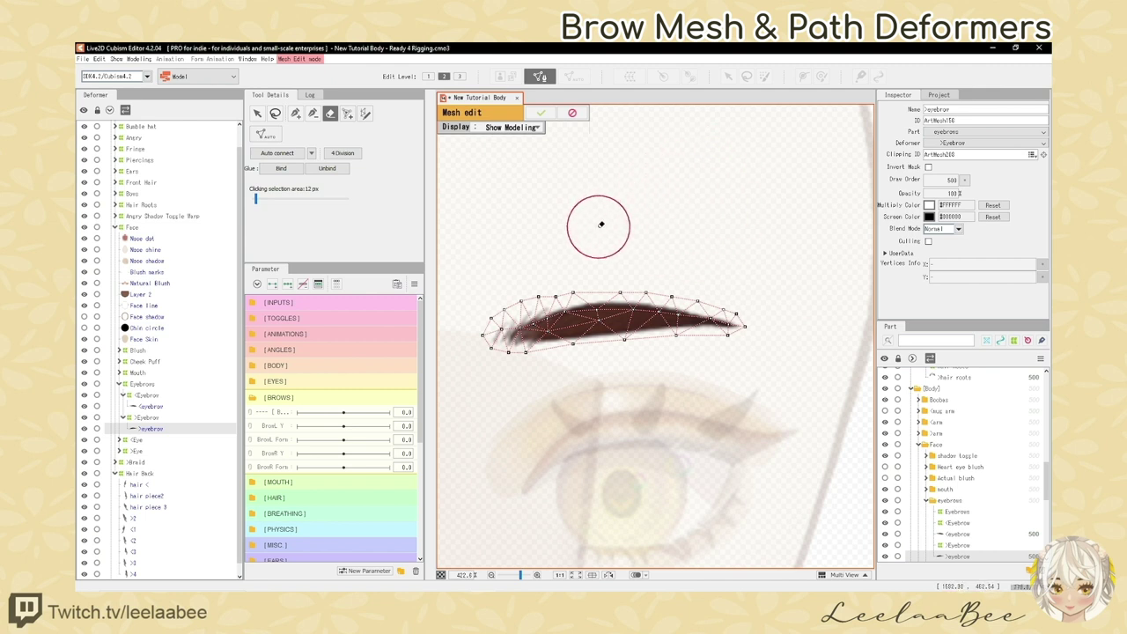
{"action": "mouse_move", "coordinate": [752, 345]}
{"action": "left_mouse_down"}
{"action": "mouse_move", "coordinate": [701, 323]}
{"action": "mouse_move", "coordinate": [608, 311]}
{"action": "mouse_move", "coordinate": [526, 308]}
{"action": "mouse_move", "coordinate": [487, 332]}
{"action": "mouse_move", "coordinate": [593, 342]}
{"action": "left_mouse_up"}
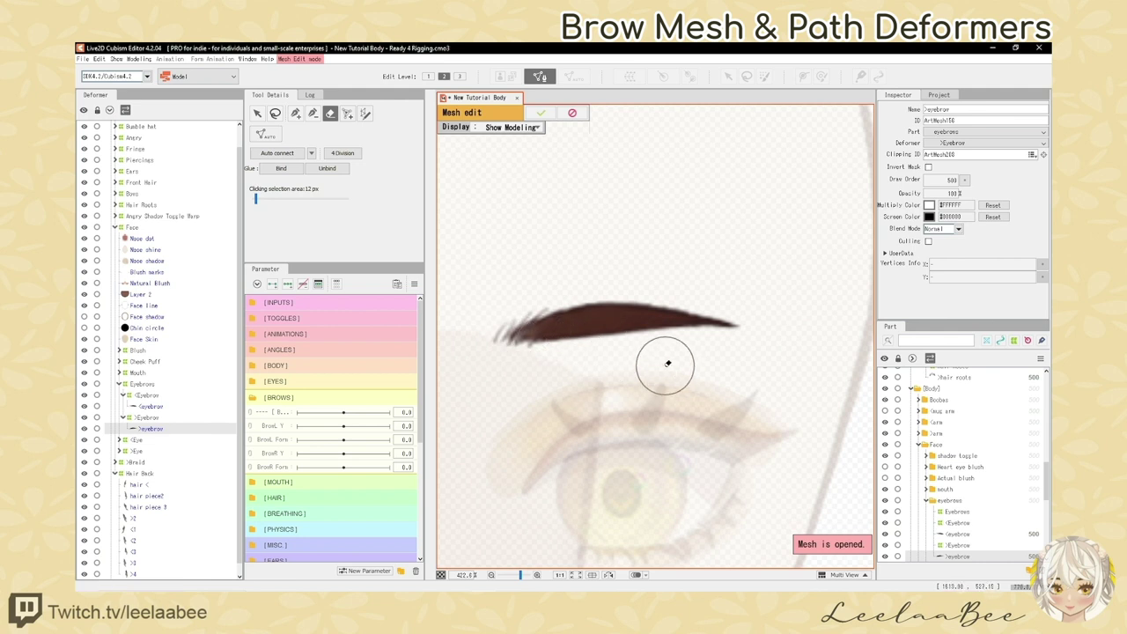
Outline the >eyebrow with a closed loop of evenly spaced mesh vertices just outside its upper and lower edges
{"action": "left_click", "coordinate": [295, 113]}
{"action": "scroll", "coordinate": [541, 328], "scroll_direction": "down", "scroll_amount": 2}
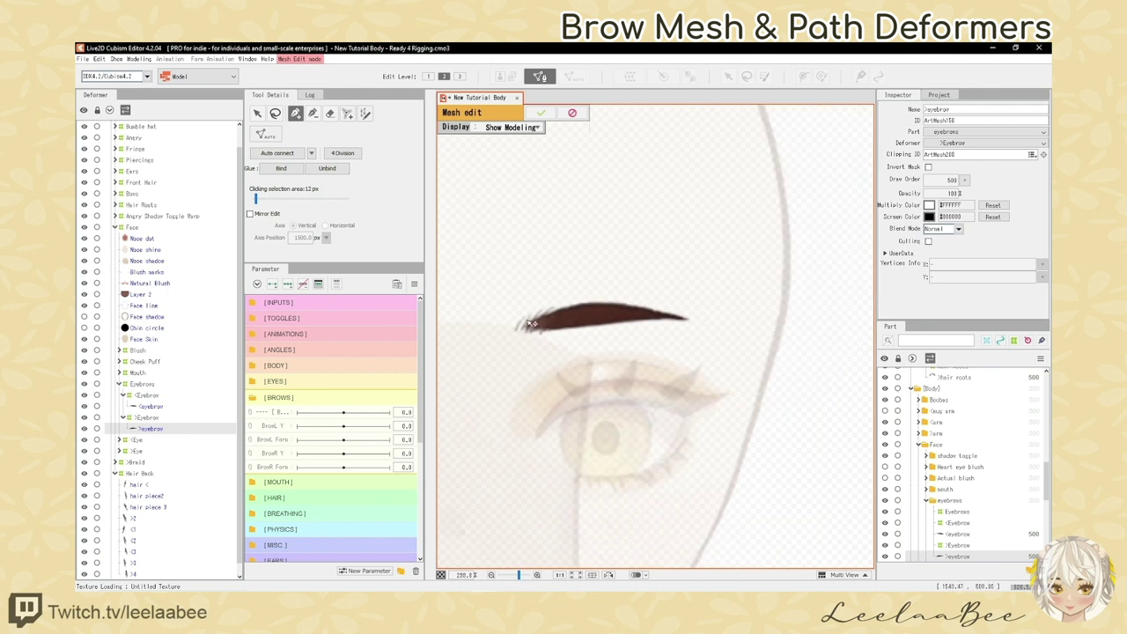
{"action": "scroll", "coordinate": [535, 328], "scroll_direction": "up", "scroll_amount": 1}
{"action": "scroll", "coordinate": [531, 329], "scroll_direction": "down", "scroll_amount": 1}
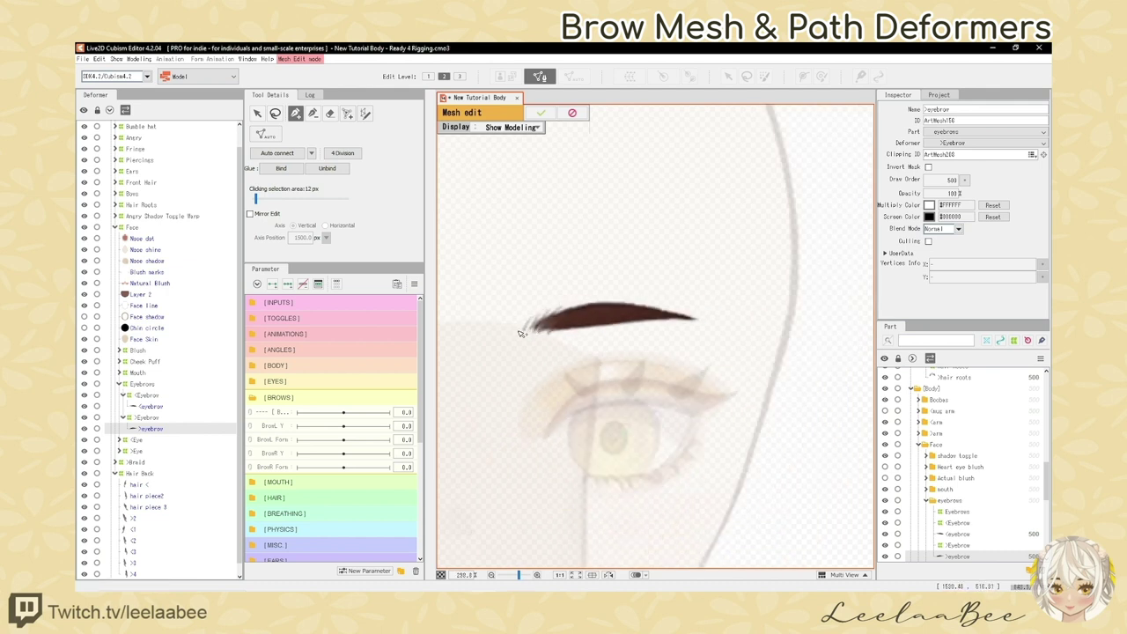
{"action": "left_click", "coordinate": [517, 332]}
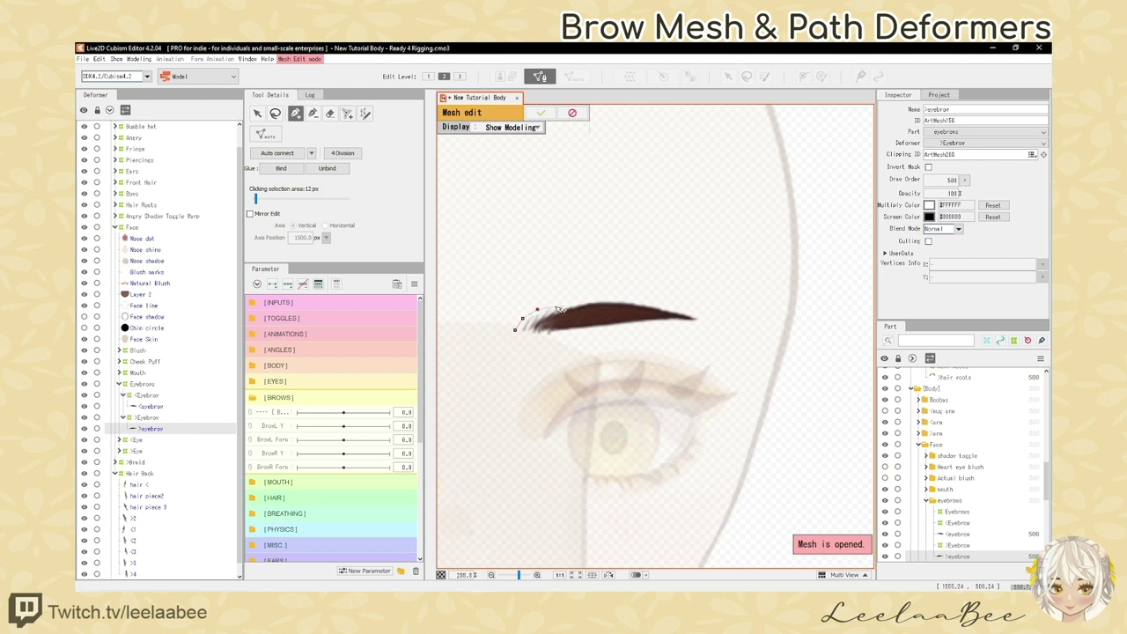
{"action": "left_click", "coordinate": [615, 296]}
{"action": "left_click", "coordinate": [637, 296]}
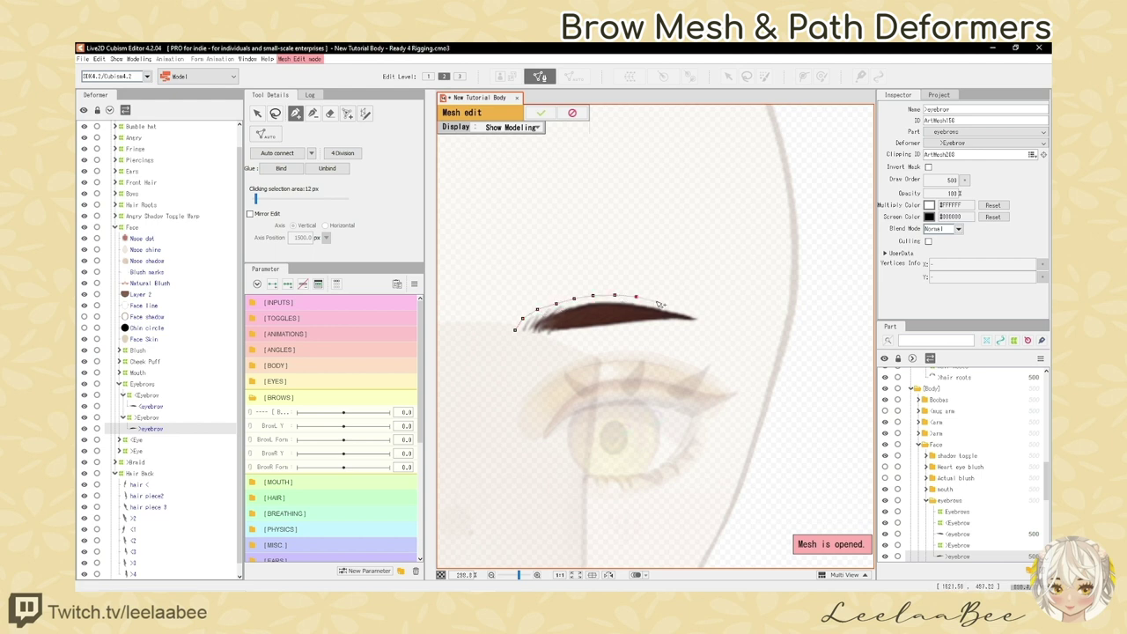
{"action": "left_click", "coordinate": [717, 320]}
{"action": "left_click", "coordinate": [701, 324]}
{"action": "left_click", "coordinate": [675, 325]}
{"action": "left_click", "coordinate": [649, 328]}
{"action": "left_click", "coordinate": [515, 333]}
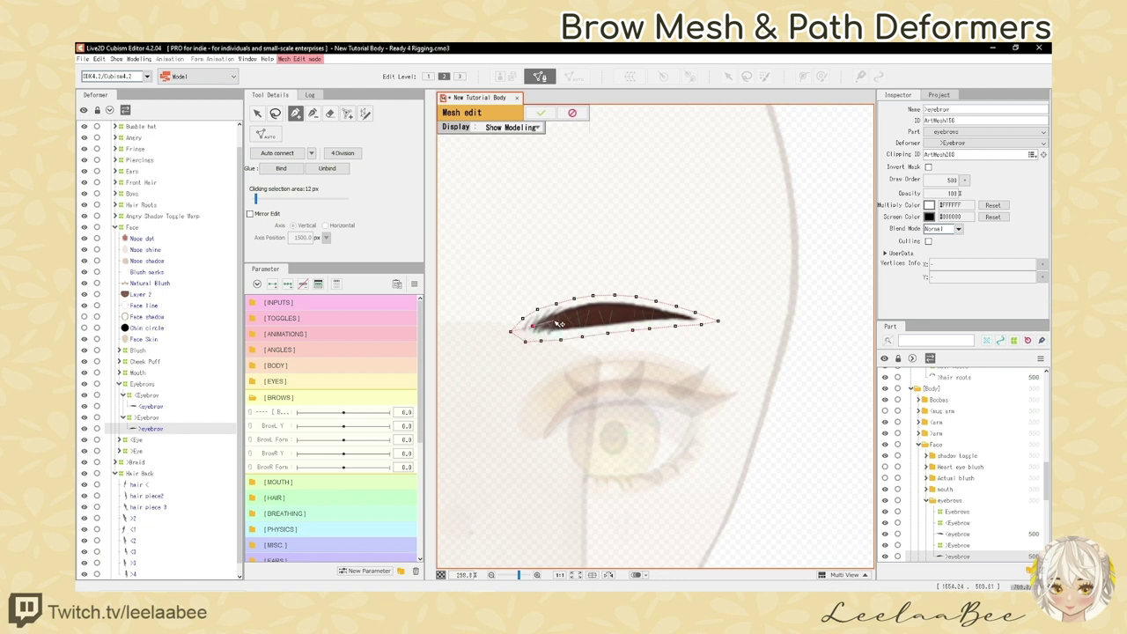
Add a central line of vertices through the >eyebrow, auto connect the mesh, subdivide it with 4 Division and apply the mesh edit
{"action": "left_click_drag", "start_coordinate": [559, 324], "coordinate": [666, 319]}
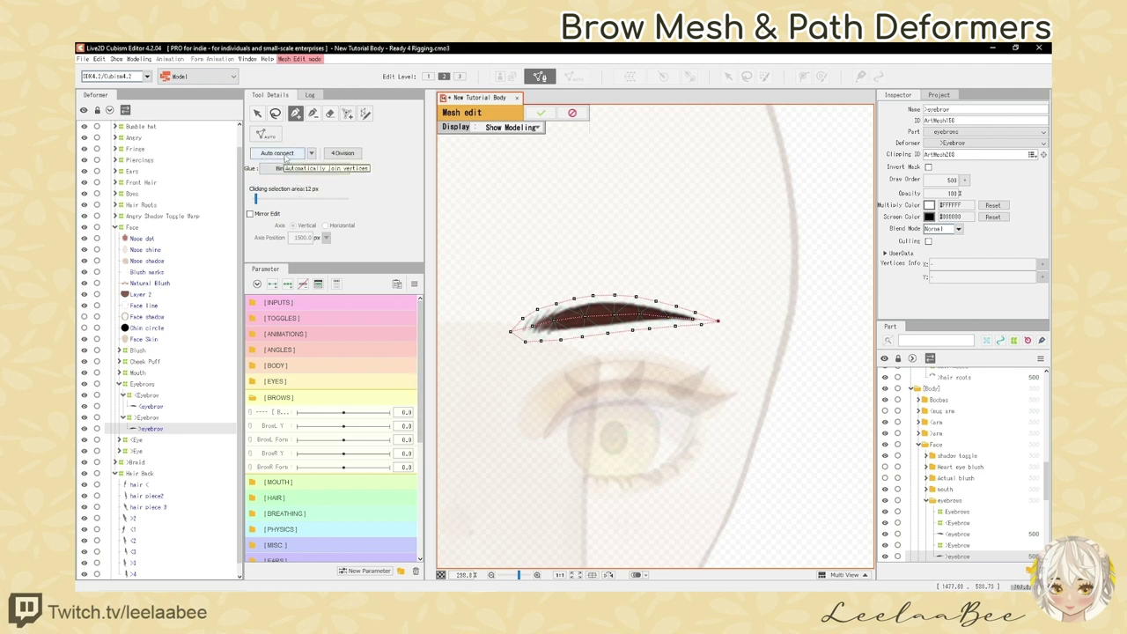
{"action": "left_click", "coordinate": [284, 155]}
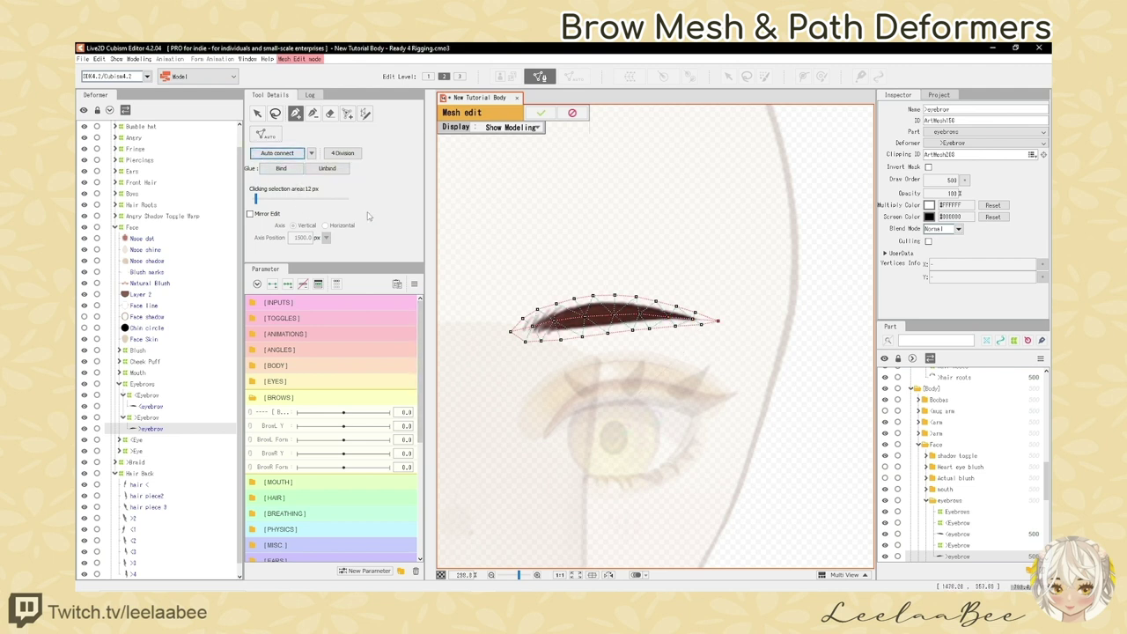
{"action": "left_click", "coordinate": [343, 153]}
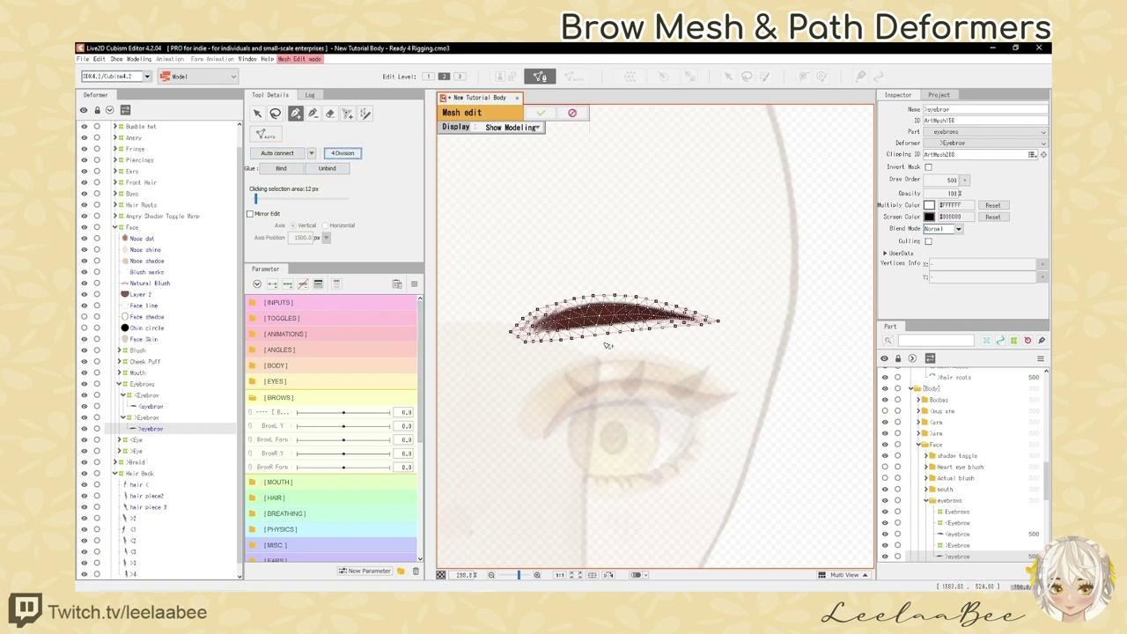
{"action": "left_click", "coordinate": [542, 115]}
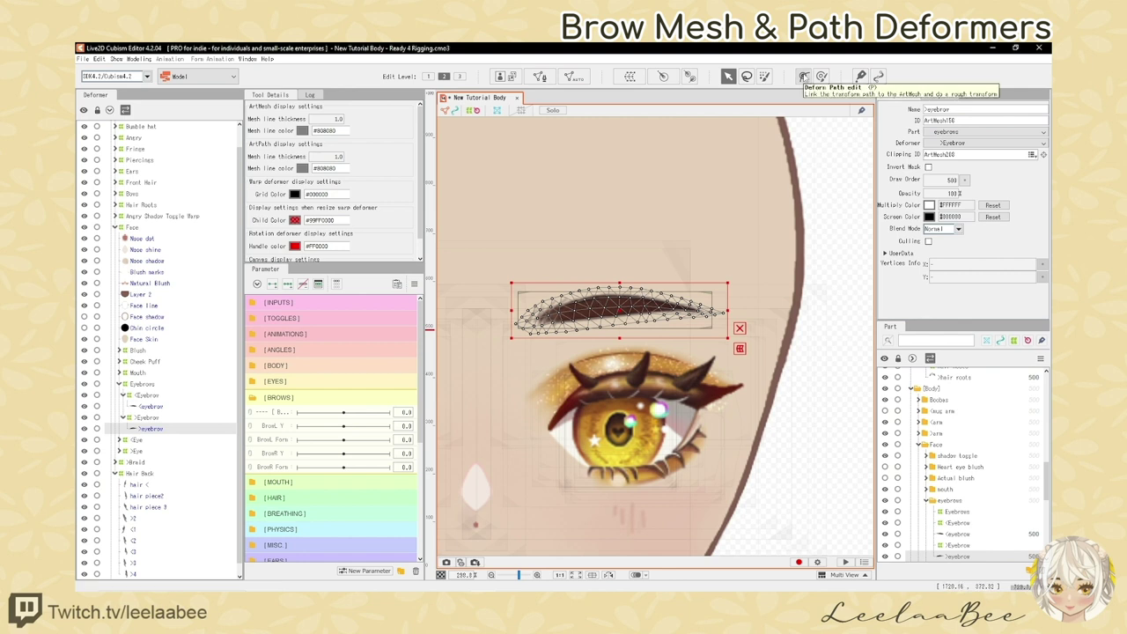
Create a four-point deform path along the >eyebrow from its inner to outer tip and even out the two middle points
{"action": "left_click", "coordinate": [804, 78]}
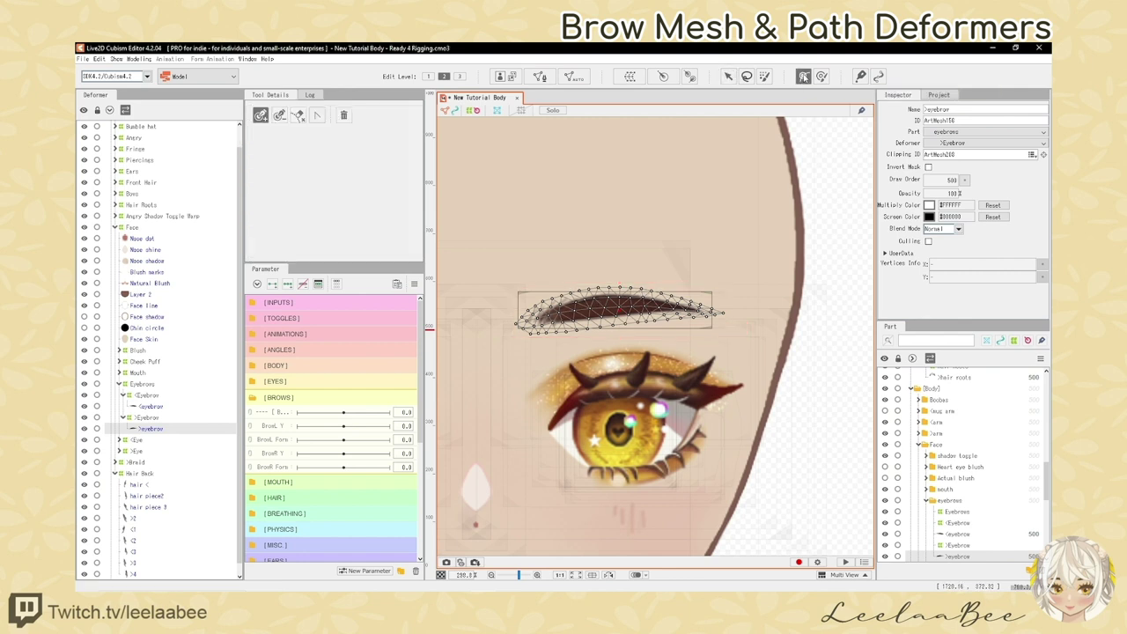
{"action": "left_click", "coordinate": [516, 325]}
{"action": "left_click", "coordinate": [565, 311]}
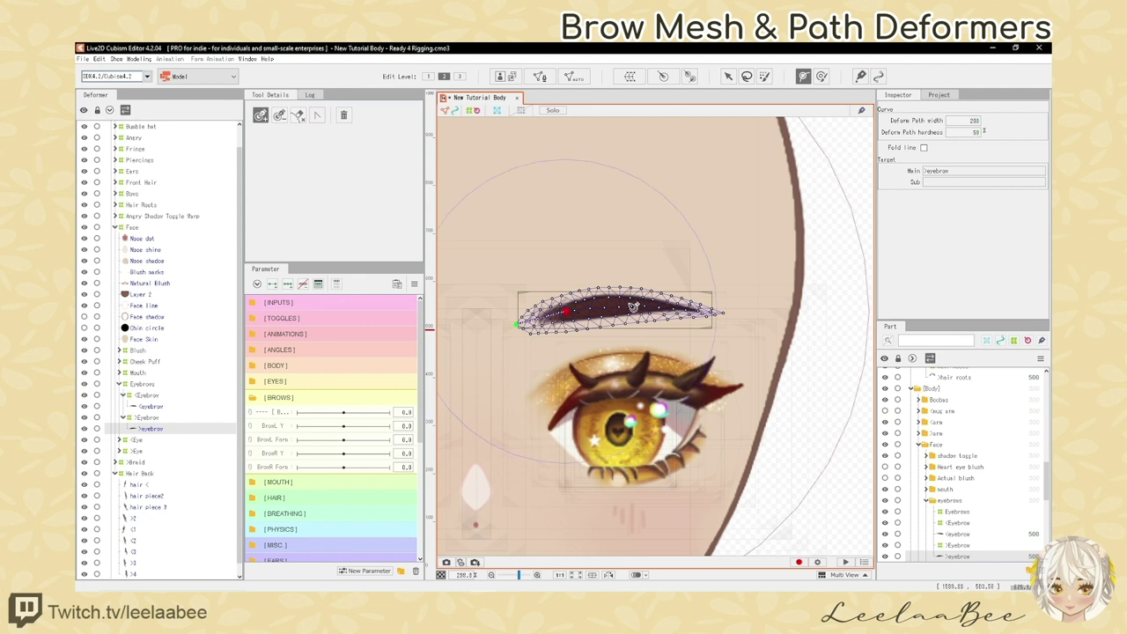
{"action": "left_click", "coordinate": [636, 305]}
{"action": "left_click", "coordinate": [728, 314]}
{"action": "left_click", "coordinate": [637, 304]}
{"action": "left_click_drag", "start_coordinate": [638, 304], "coordinate": [642, 304]}
{"action": "left_click_drag", "start_coordinate": [565, 311], "coordinate": [578, 308]}
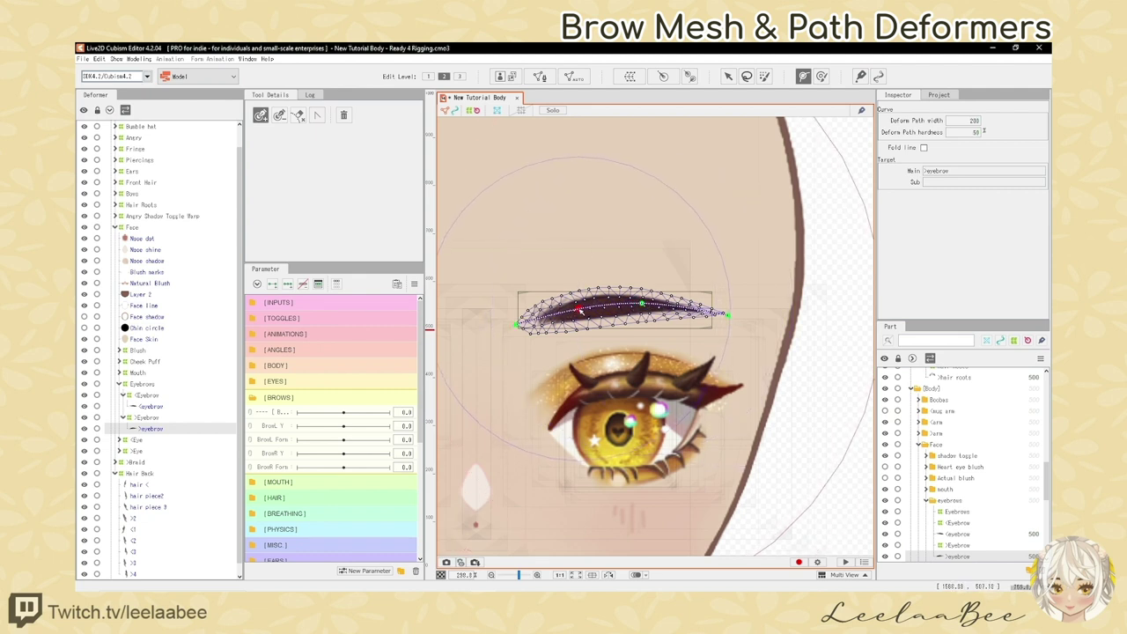
{"action": "left_click", "coordinate": [515, 326]}
{"action": "left_click", "coordinate": [612, 335]}
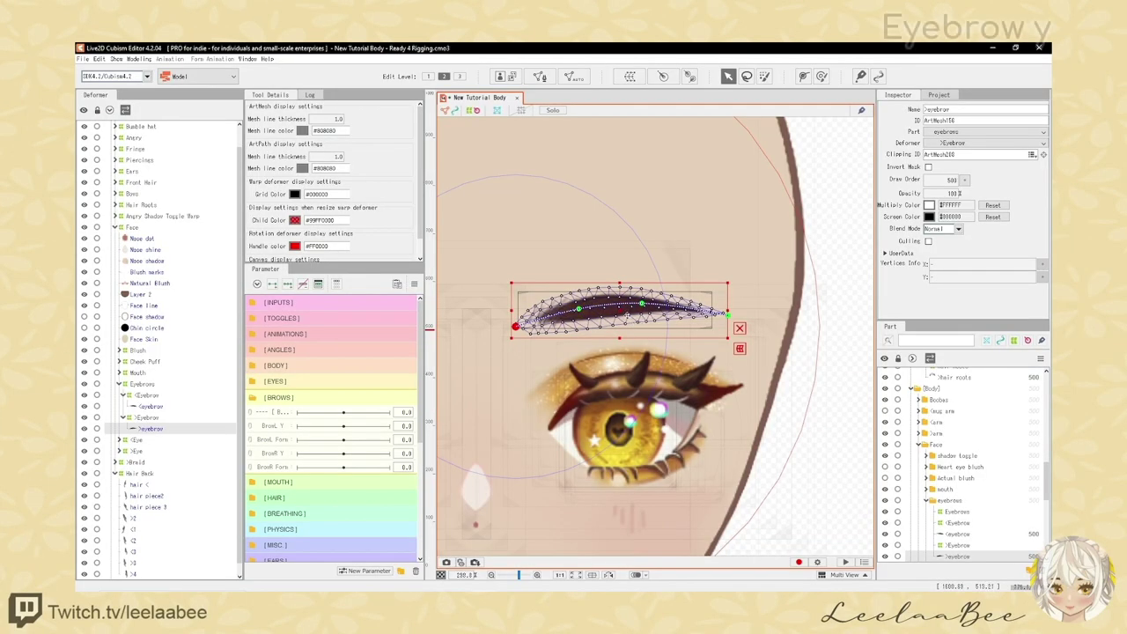
Add three keys to the BrowL Y parameter for the >eyebrow art mesh
{"action": "left_click", "coordinate": [285, 427]}
{"action": "scroll", "coordinate": [568, 388], "scroll_direction": "down", "scroll_amount": 3}
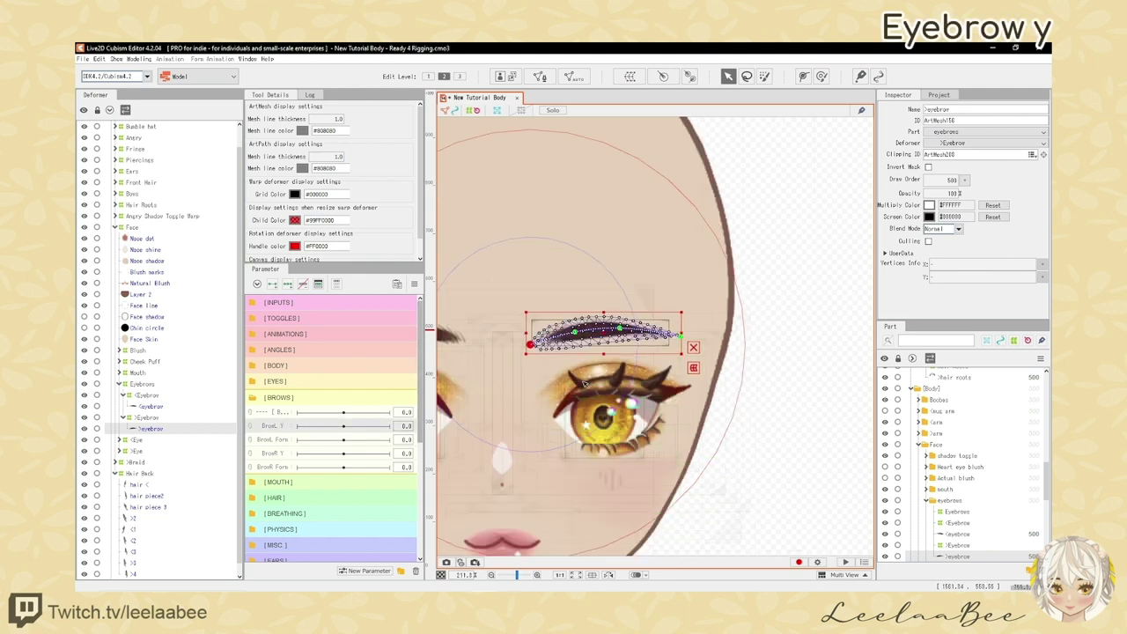
{"action": "left_click_drag", "start_coordinate": [617, 379], "coordinate": [623, 386]}
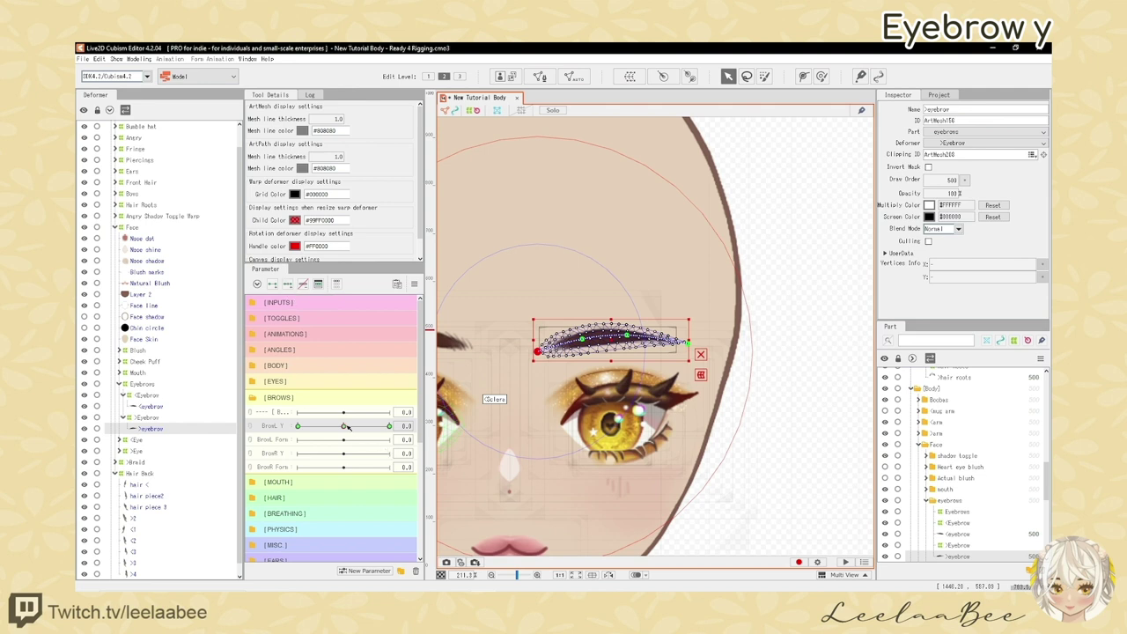
{"action": "scroll", "coordinate": [606, 342], "scroll_direction": "up", "scroll_amount": 1}
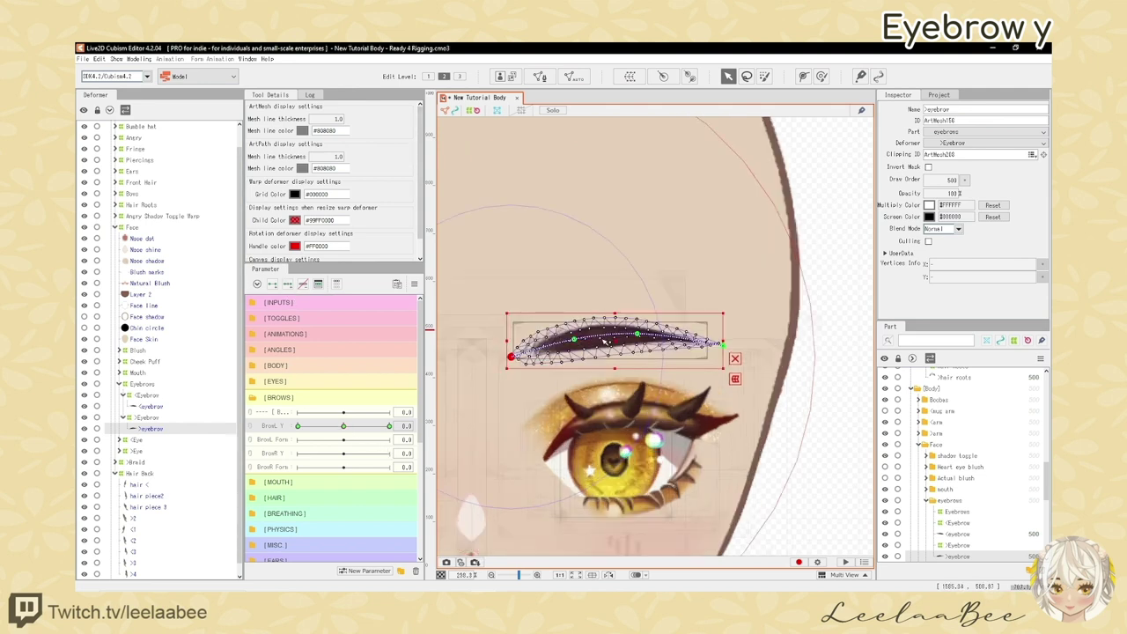
Move the >eyebrow down toward the eye at BrowL Y -1.0 and up the forehead at BrowL Y 1.0
{"action": "left_click_drag", "start_coordinate": [343, 426], "coordinate": [284, 428]}
{"action": "left_click_drag", "start_coordinate": [614, 341], "coordinate": [614, 363]}
{"action": "mouse_move", "coordinate": [298, 427]}
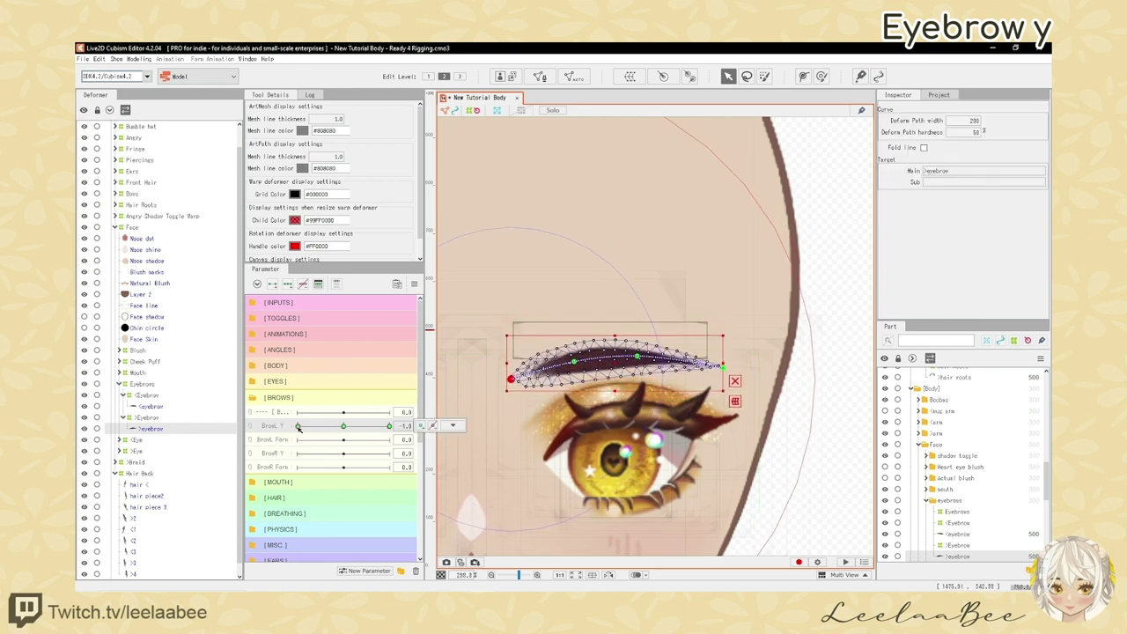
{"action": "left_click_drag", "start_coordinate": [299, 427], "coordinate": [391, 426]}
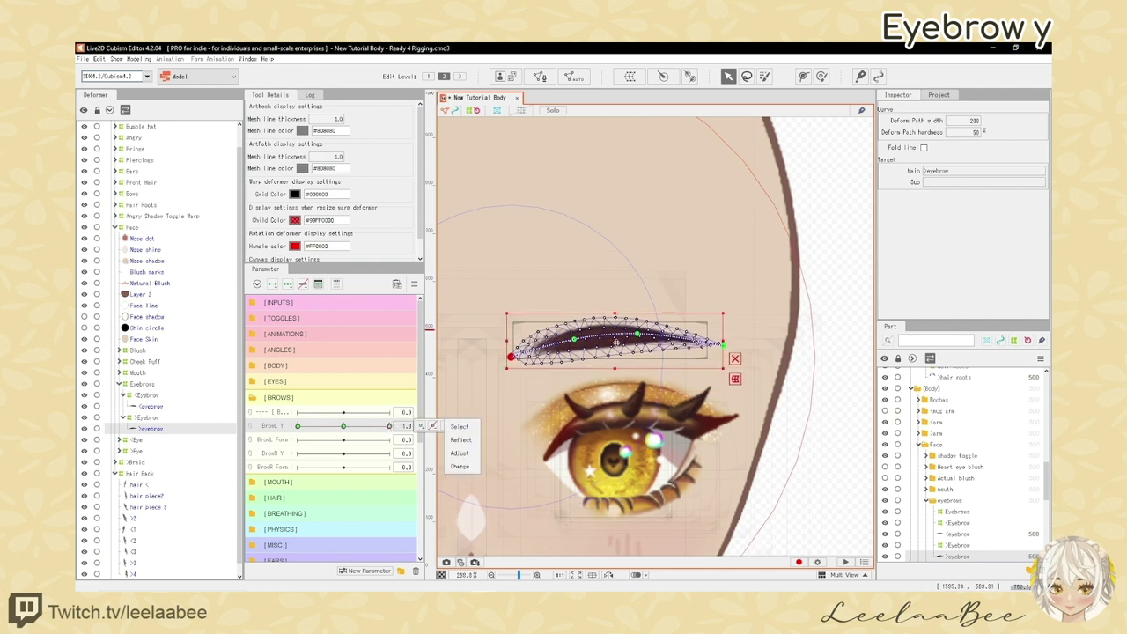
{"action": "left_click_drag", "start_coordinate": [616, 342], "coordinate": [616, 296]}
{"action": "mouse_move", "coordinate": [389, 426]}
{"action": "left_mouse_down"}
{"action": "mouse_move", "coordinate": [276, 432]}
{"action": "mouse_move", "coordinate": [393, 428]}
{"action": "left_mouse_up"}
Return BrowL Y to 0.0 and examine the neutral >eyebrow against the whole face with the hair shown
{"action": "scroll", "coordinate": [628, 331], "scroll_direction": "down", "scroll_amount": 5}
{"action": "scroll", "coordinate": [590, 334], "scroll_direction": "up", "scroll_amount": 2}
{"action": "left_click", "coordinate": [343, 426]}
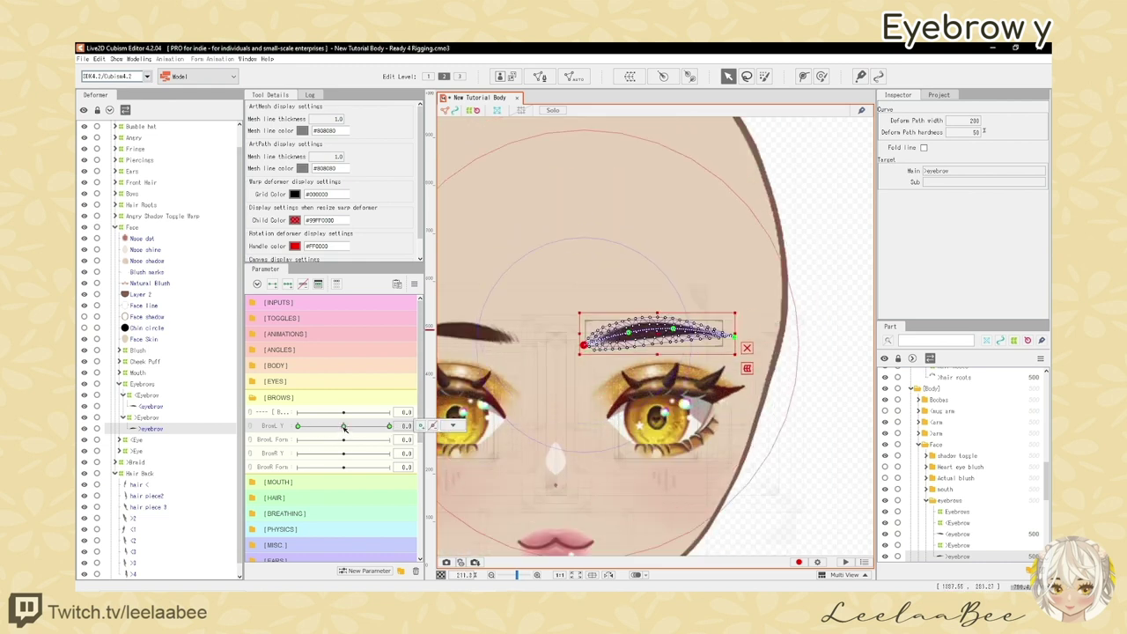
{"action": "scroll", "coordinate": [619, 322], "scroll_direction": "down", "scroll_amount": 4}
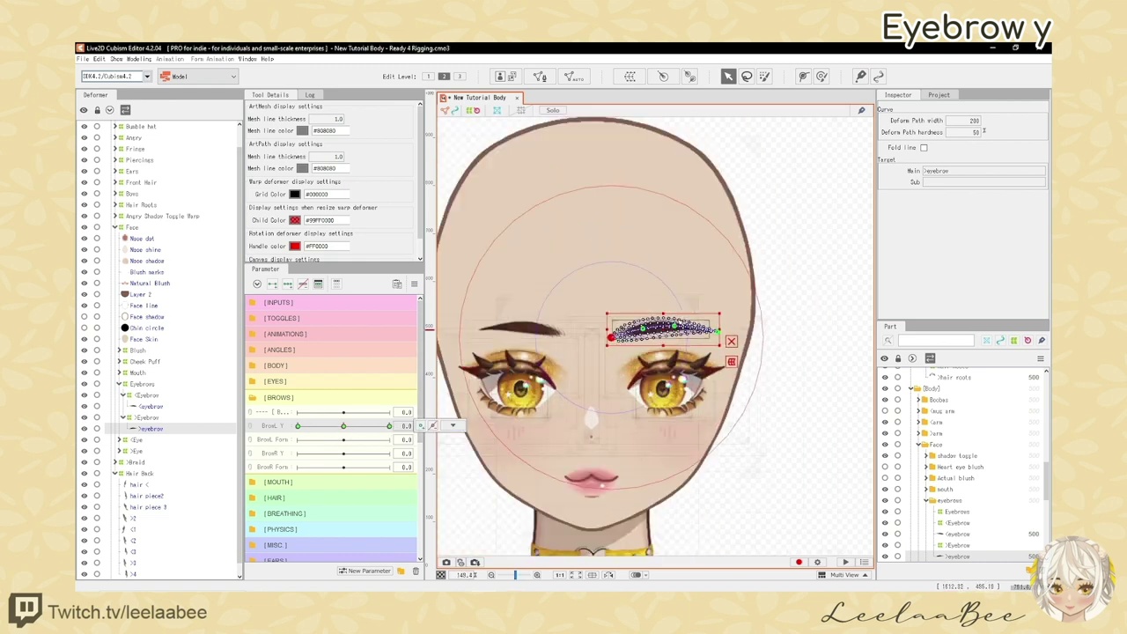
{"action": "scroll", "coordinate": [619, 322], "scroll_direction": "up", "scroll_amount": 1}
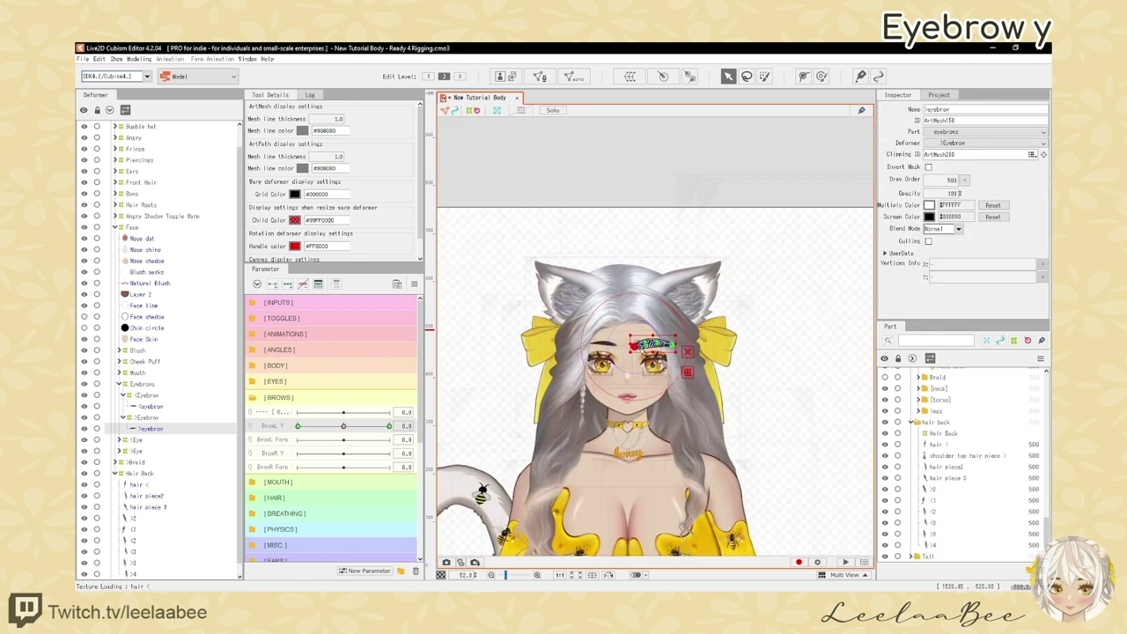
{"action": "scroll", "coordinate": [667, 370], "scroll_direction": "up", "scroll_amount": 5}
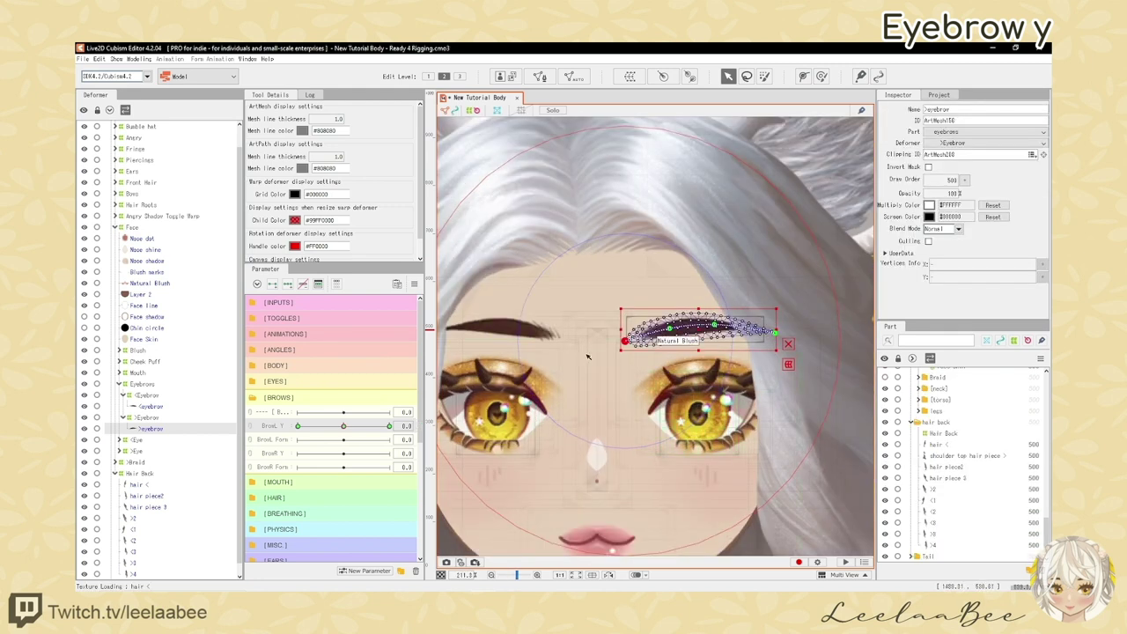
{"action": "scroll", "coordinate": [587, 356], "scroll_direction": "up", "scroll_amount": 3}
{"action": "scroll", "coordinate": [638, 358], "scroll_direction": "down", "scroll_amount": 4}
{"action": "scroll", "coordinate": [674, 341], "scroll_direction": "up", "scroll_amount": 2}
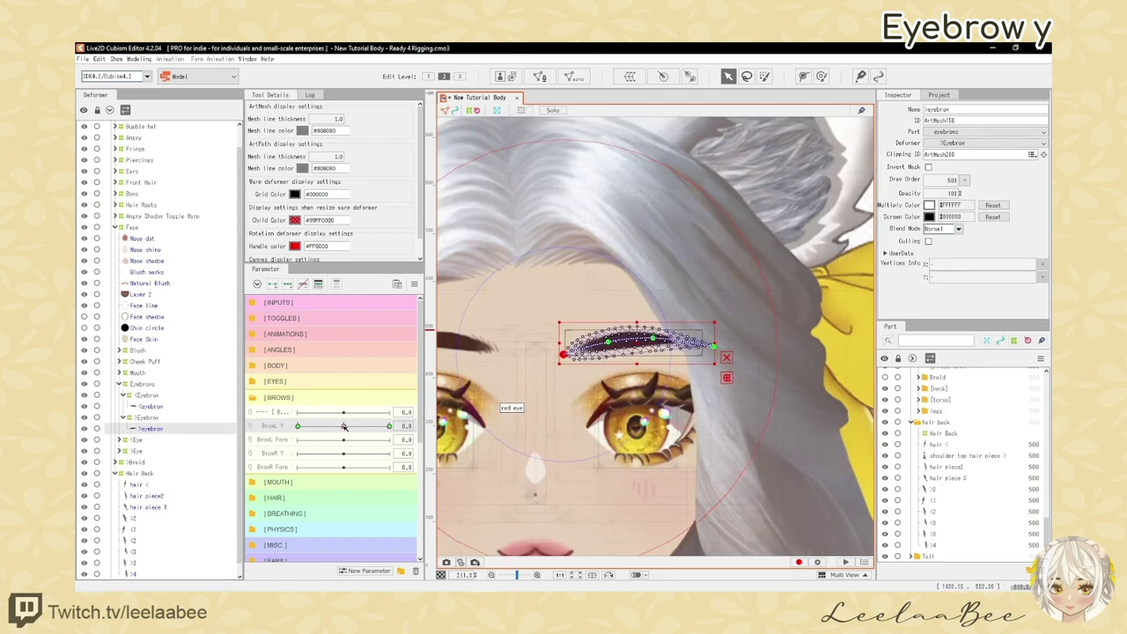
Test the brow's vertical movement at BrowL Y 1.0 and -1.0, hiding the selection overlay to judge it at full-face scale
{"action": "left_click_drag", "start_coordinate": [343, 426], "coordinate": [405, 430]}
{"action": "scroll", "coordinate": [757, 308], "scroll_direction": "down", "scroll_amount": 4}
{"action": "scroll", "coordinate": [722, 301], "scroll_direction": "up", "scroll_amount": 2}
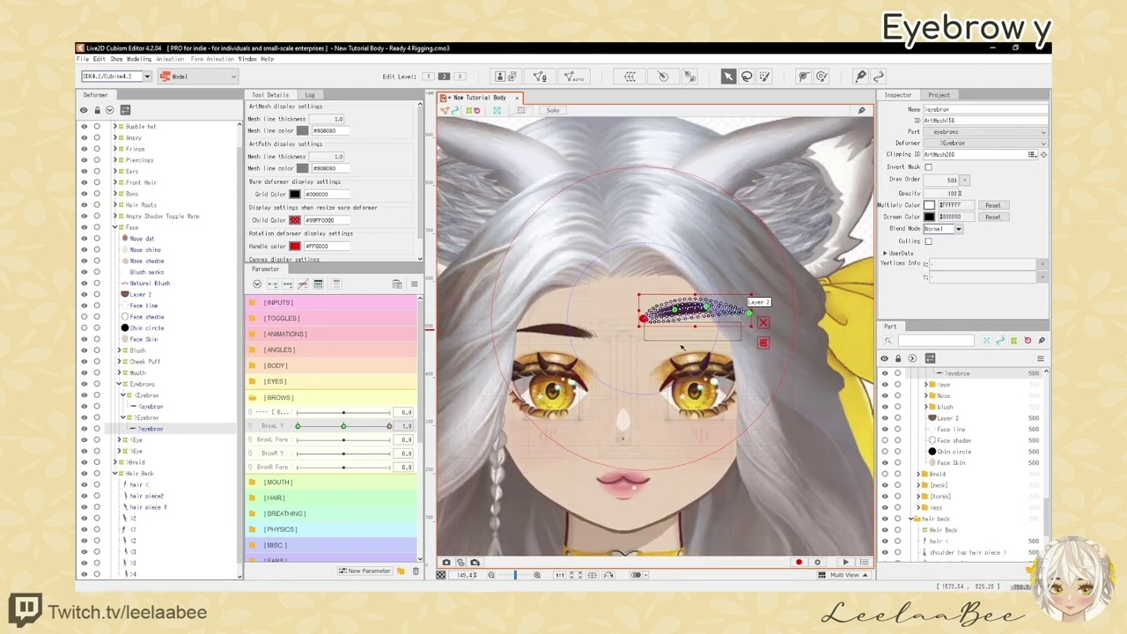
{"action": "scroll", "coordinate": [717, 324], "scroll_direction": "up", "scroll_amount": 2}
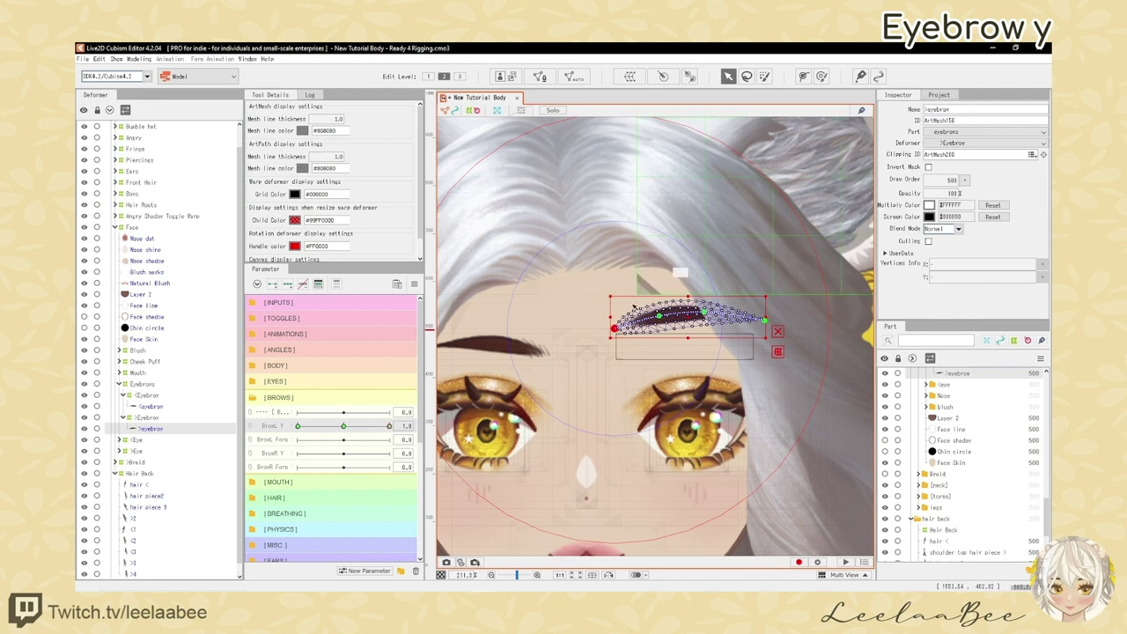
{"action": "scroll", "coordinate": [704, 346], "scroll_direction": "down", "scroll_amount": 6}
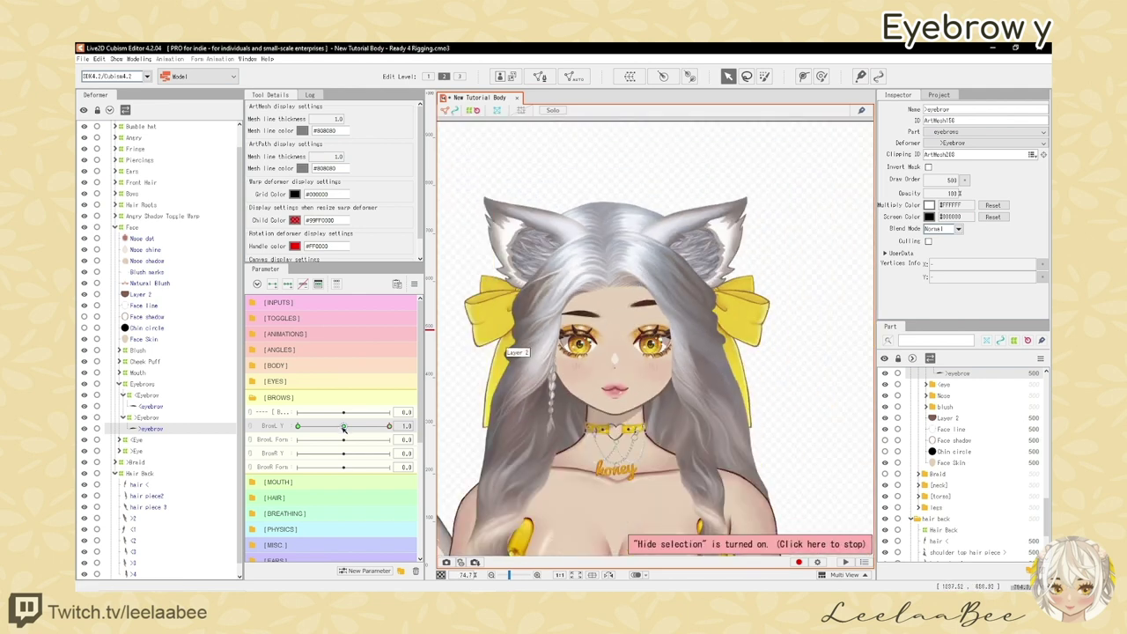
{"action": "left_click_drag", "start_coordinate": [398, 426], "coordinate": [291, 426]}
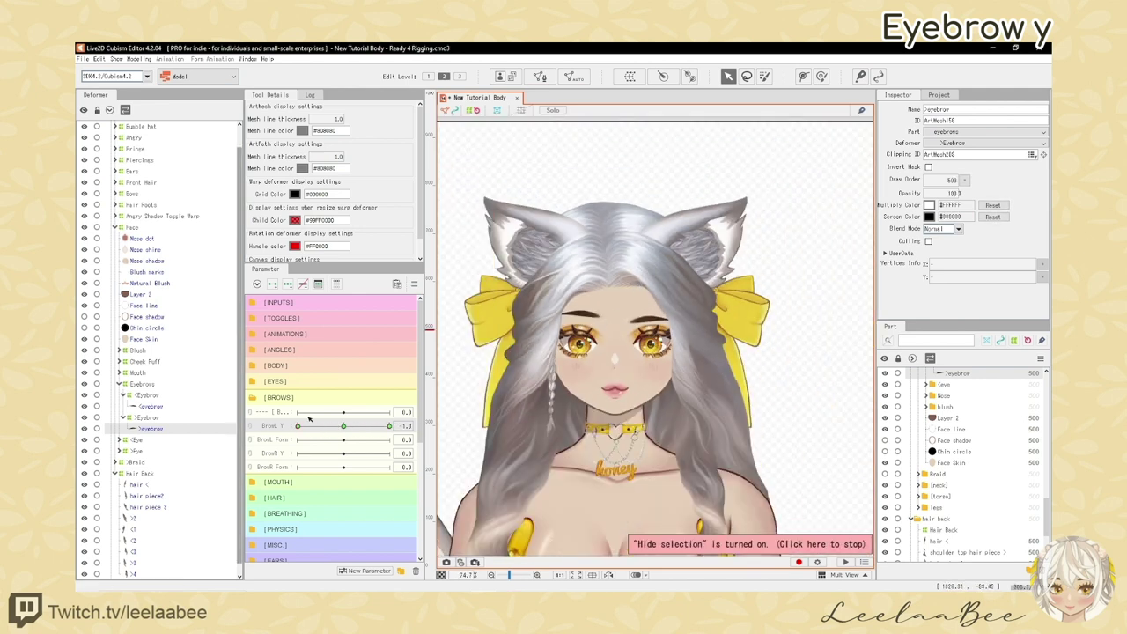
Reselect the >eyebrow and lower it slightly further at BrowL Y -1.0
{"action": "scroll", "coordinate": [648, 325], "scroll_direction": "up", "scroll_amount": 2}
{"action": "scroll", "coordinate": [648, 325], "scroll_direction": "up", "scroll_amount": 2}
{"action": "left_click", "coordinate": [655, 317]}
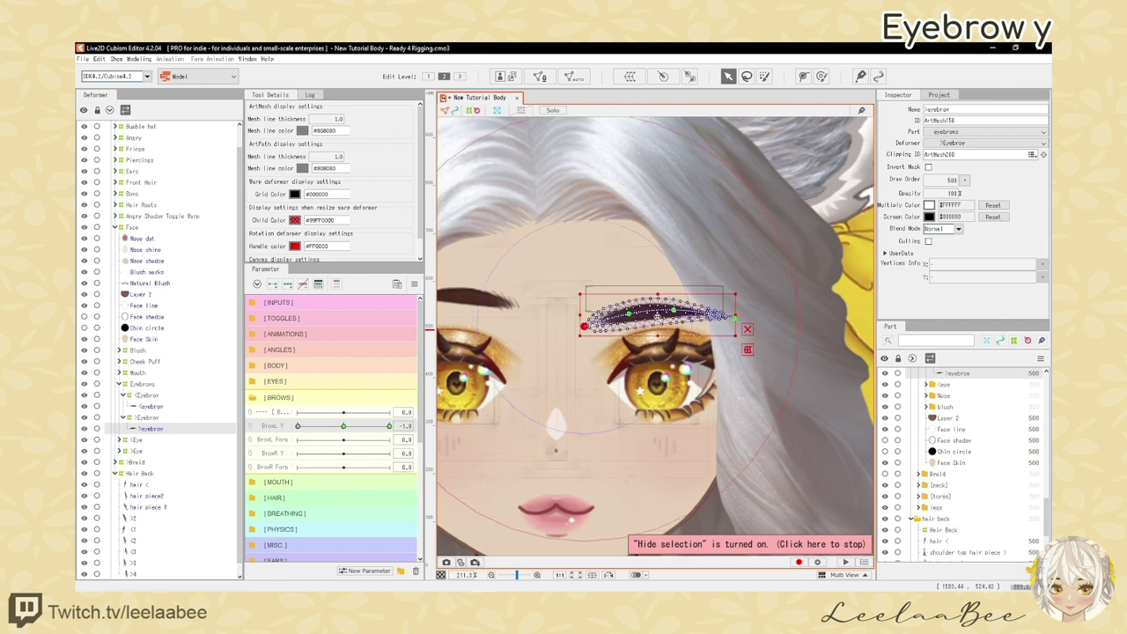
{"action": "left_click_drag", "start_coordinate": [657, 316], "coordinate": [658, 319]}
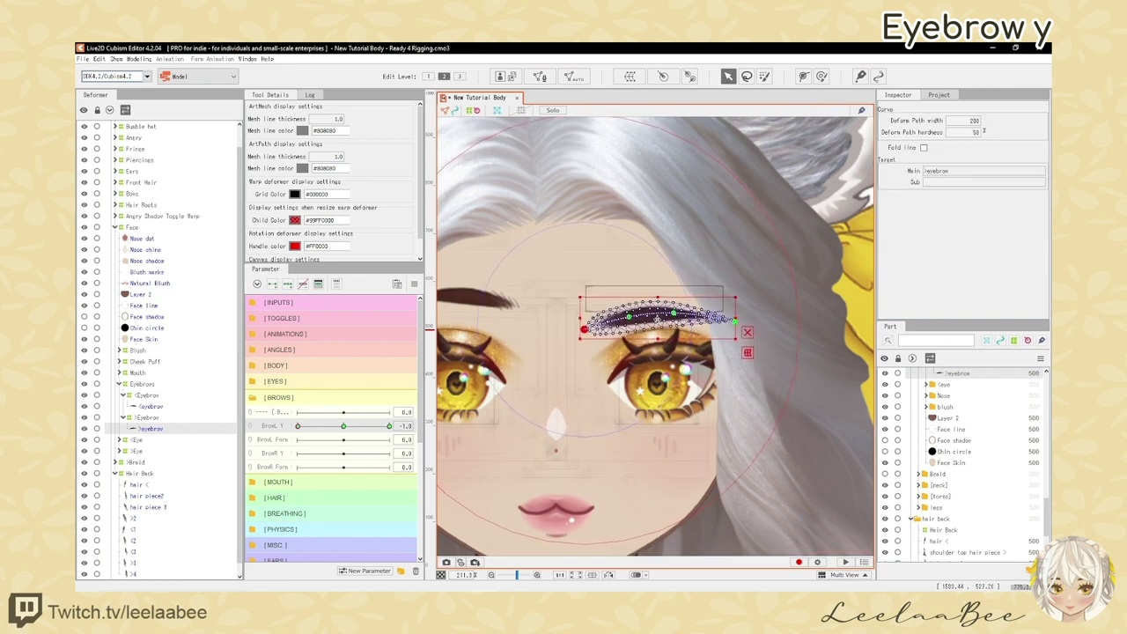
Return BrowL Y to 0.0 and inspect the neutral brows with the selection overlay hidden, with and without the hair
{"action": "left_click_drag", "start_coordinate": [299, 425], "coordinate": [344, 428]}
{"action": "scroll", "coordinate": [651, 291], "scroll_direction": "down", "scroll_amount": 2}
{"action": "key", "text": "ctrl+t"}
{"action": "scroll", "coordinate": [657, 293], "scroll_direction": "up", "scroll_amount": 3}
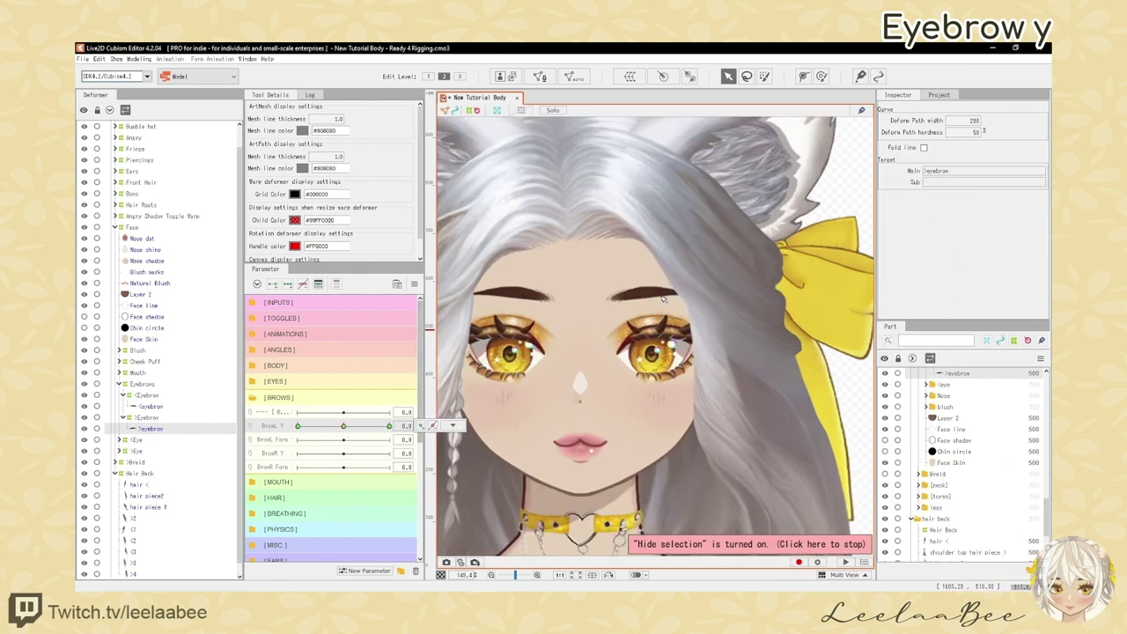
{"action": "scroll", "coordinate": [676, 302], "scroll_direction": "down", "scroll_amount": 3}
{"action": "scroll", "coordinate": [677, 302], "scroll_direction": "up", "scroll_amount": 4}
{"action": "scroll", "coordinate": [676, 302], "scroll_direction": "down", "scroll_amount": 1}
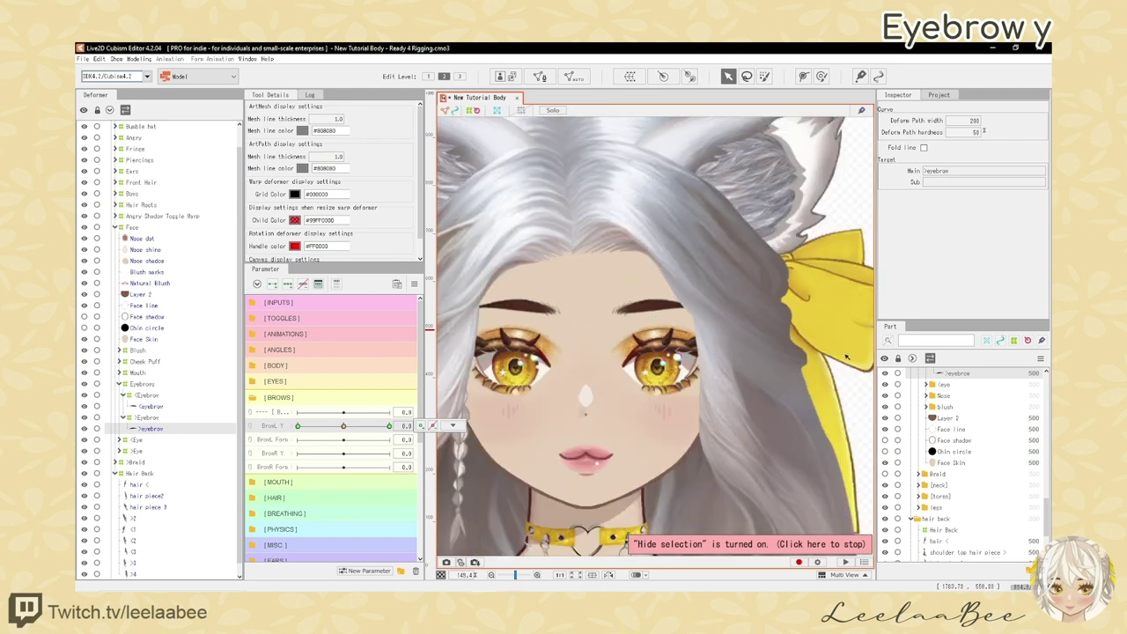
{"action": "scroll", "coordinate": [674, 354], "scroll_direction": "up", "scroll_amount": 3}
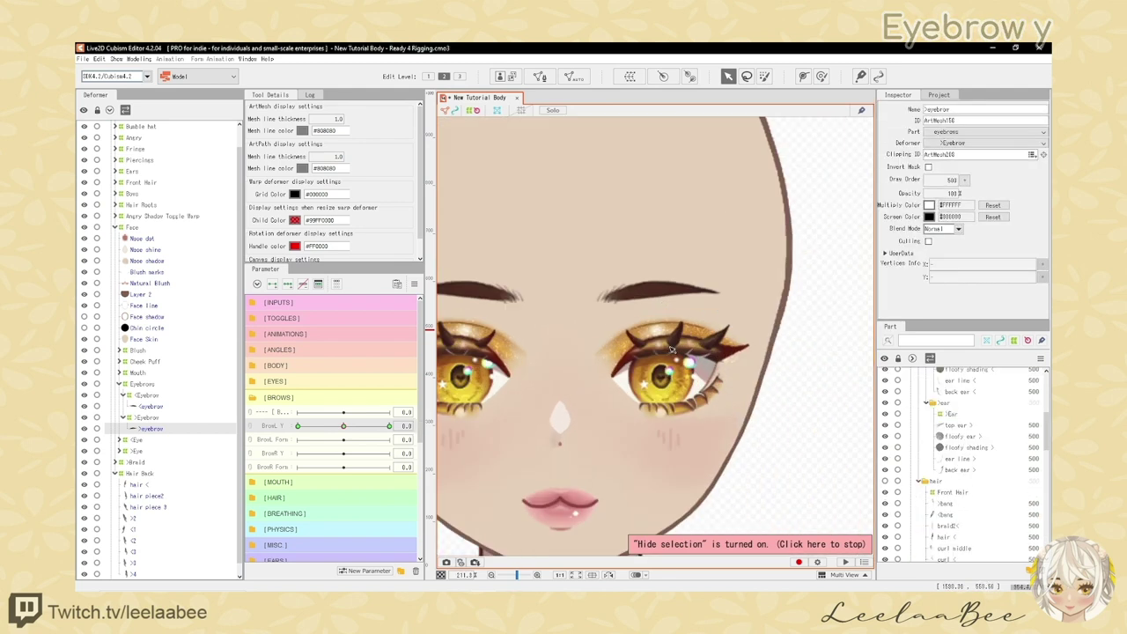
Add three keys to the BrowL Form parameter for the >eyebrow and reselect the brow to show its deform path
{"action": "scroll", "coordinate": [673, 354], "scroll_direction": "down", "scroll_amount": 3}
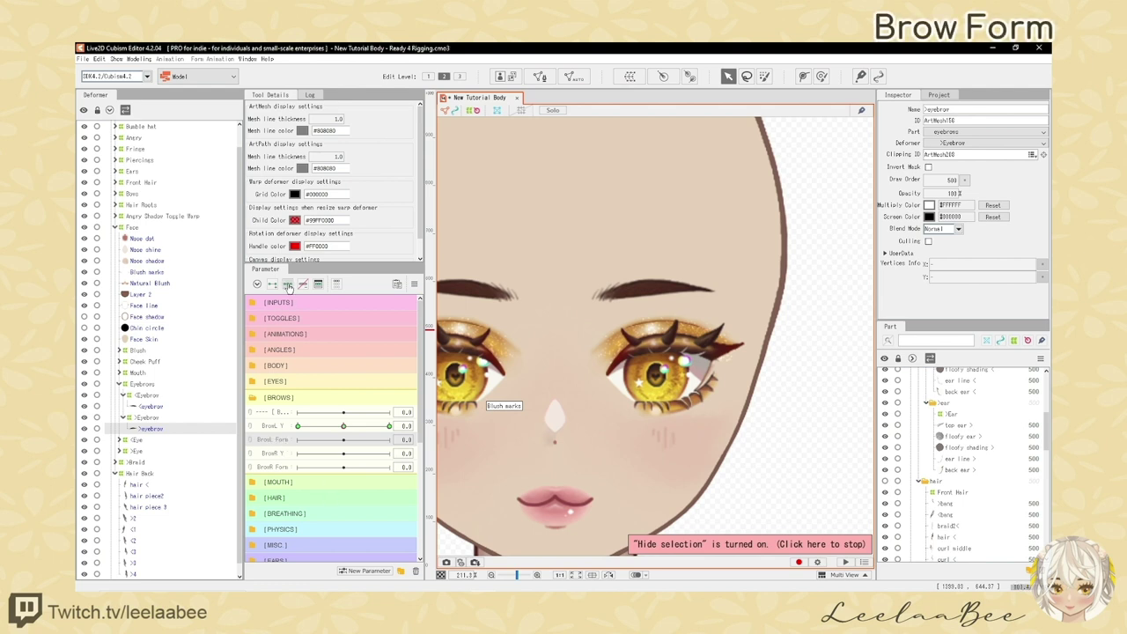
{"action": "left_click", "coordinate": [685, 291]}
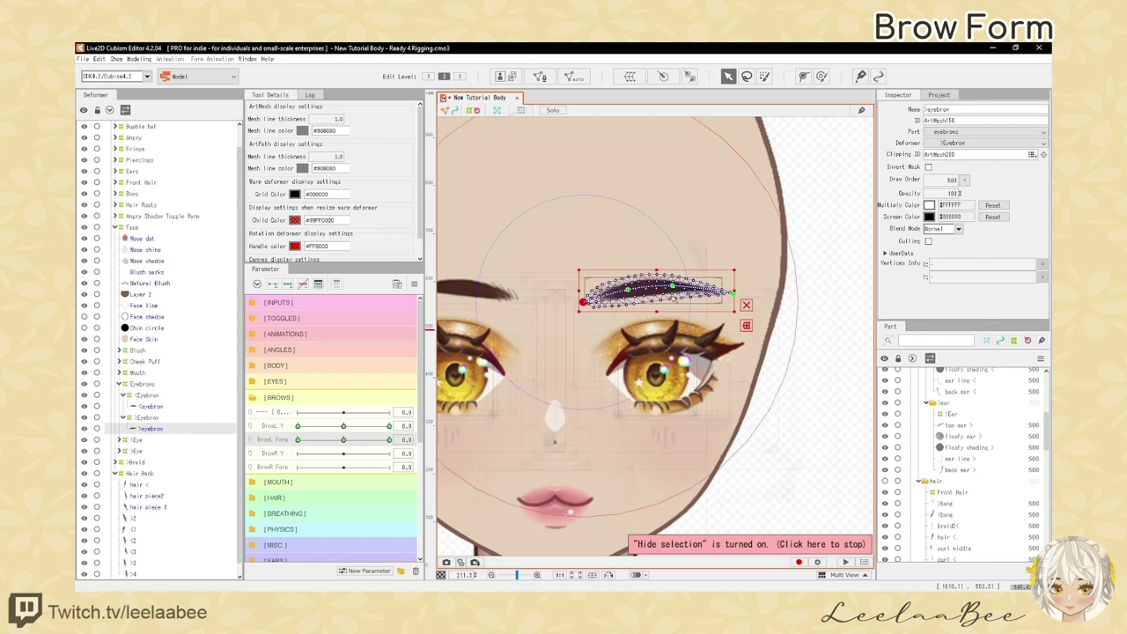
{"action": "scroll", "coordinate": [673, 298], "scroll_direction": "down", "scroll_amount": 3}
{"action": "scroll", "coordinate": [669, 290], "scroll_direction": "up", "scroll_amount": 5}
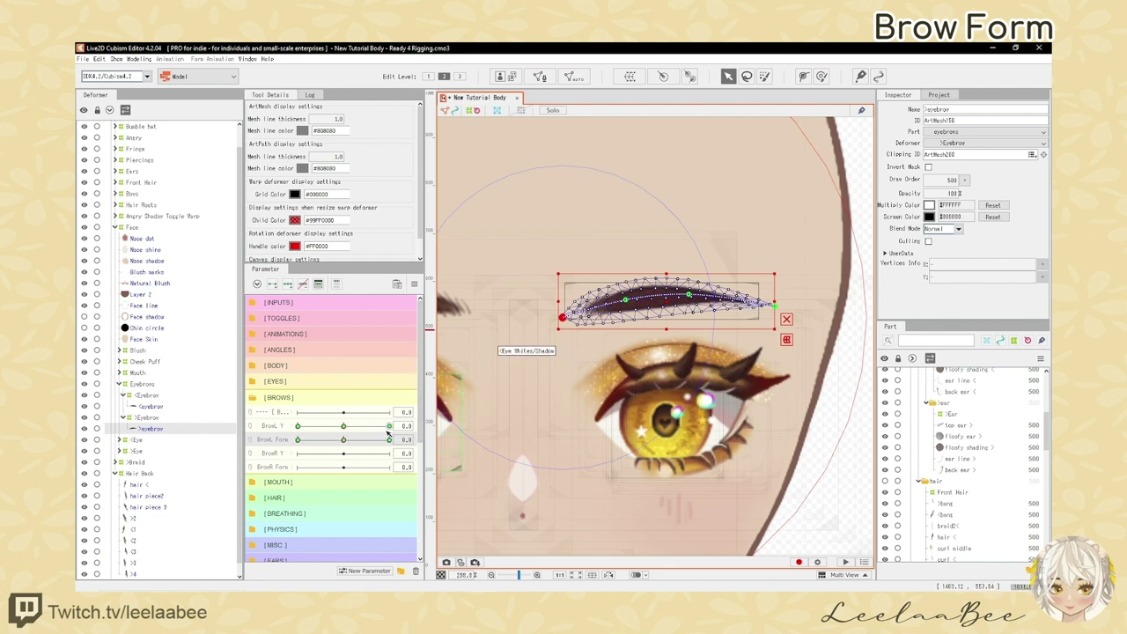
{"action": "scroll", "coordinate": [559, 313], "scroll_direction": "down", "scroll_amount": 3}
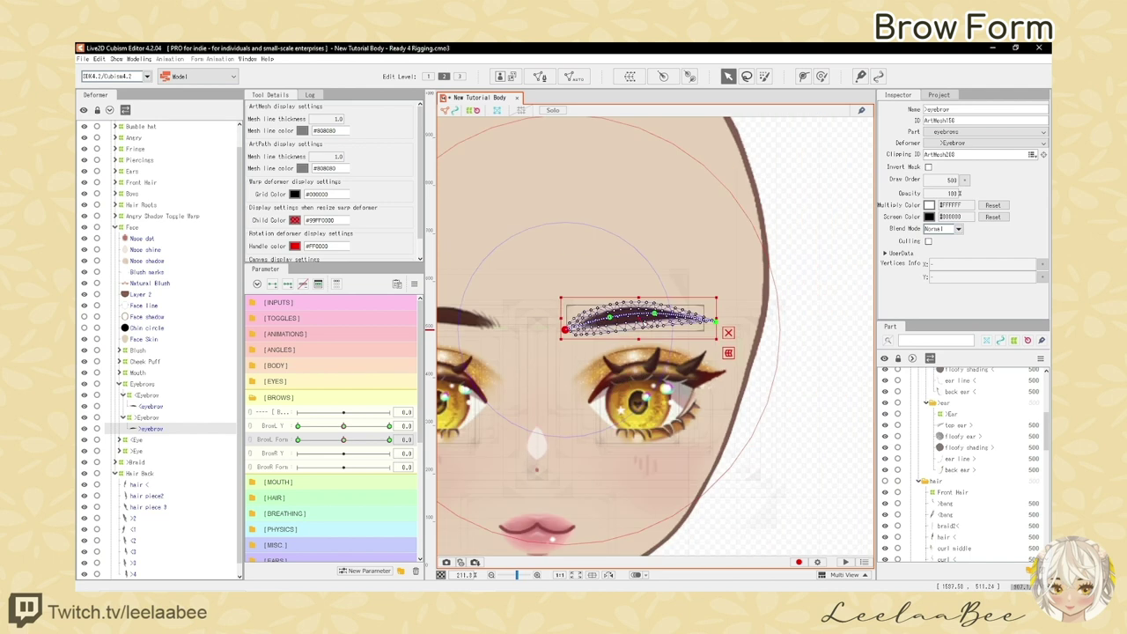
{"action": "scroll", "coordinate": [555, 309], "scroll_direction": "up", "scroll_amount": 3}
{"action": "scroll", "coordinate": [556, 309], "scroll_direction": "up", "scroll_amount": 2}
{"action": "scroll", "coordinate": [614, 327], "scroll_direction": "down", "scroll_amount": 2}
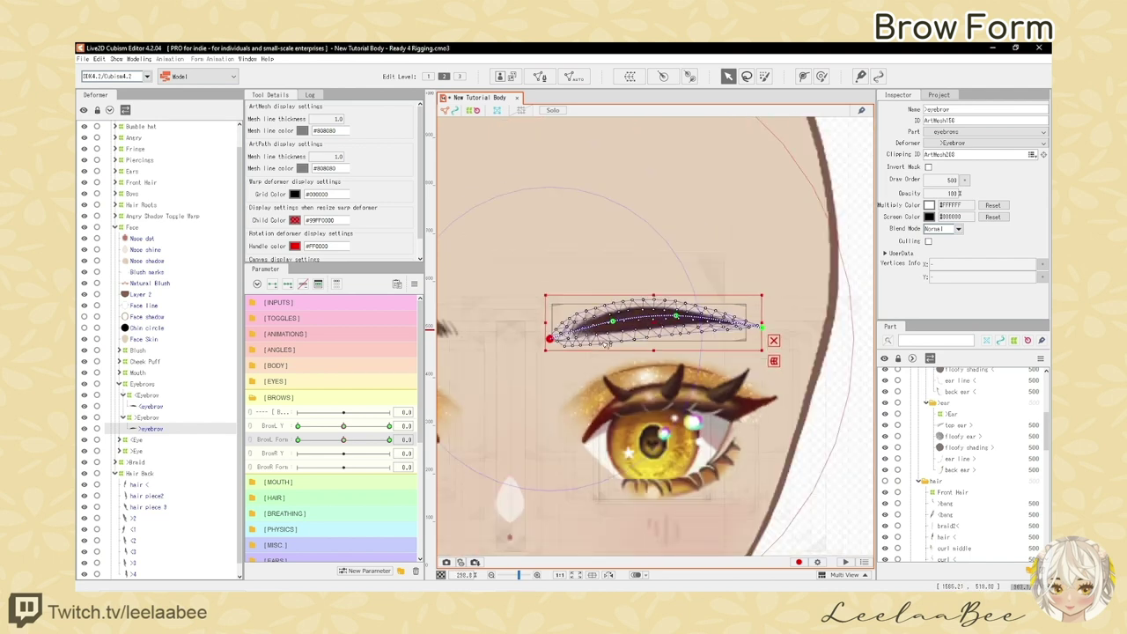
Reset the parameters to their default values and set BrowL Form to its middle key
{"action": "left_click", "coordinate": [413, 284]}
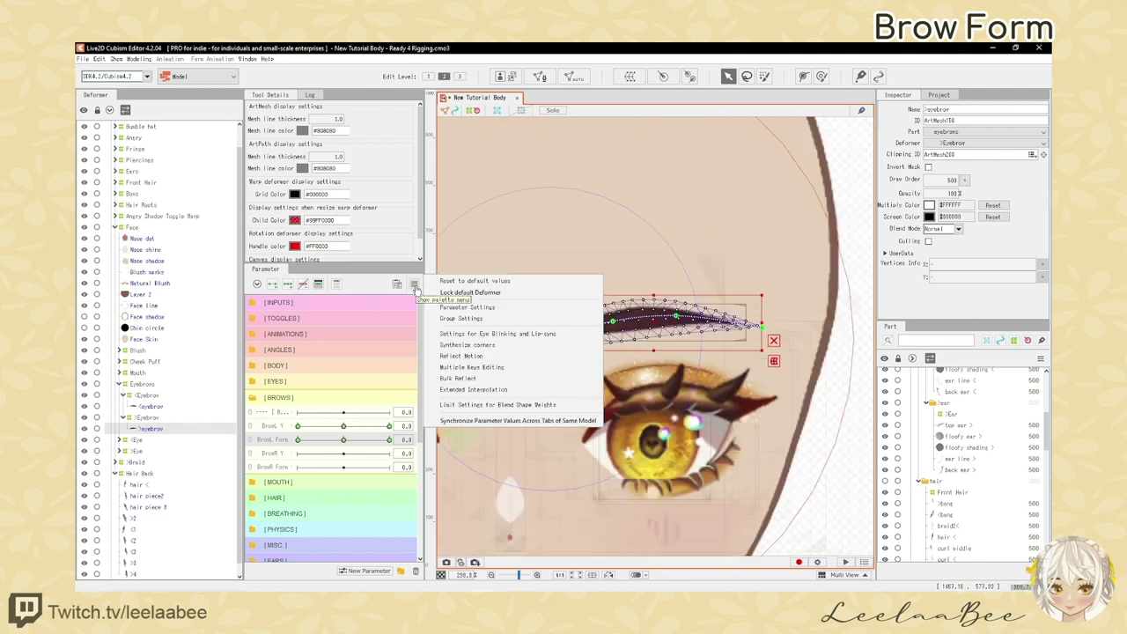
{"action": "left_click", "coordinate": [494, 282]}
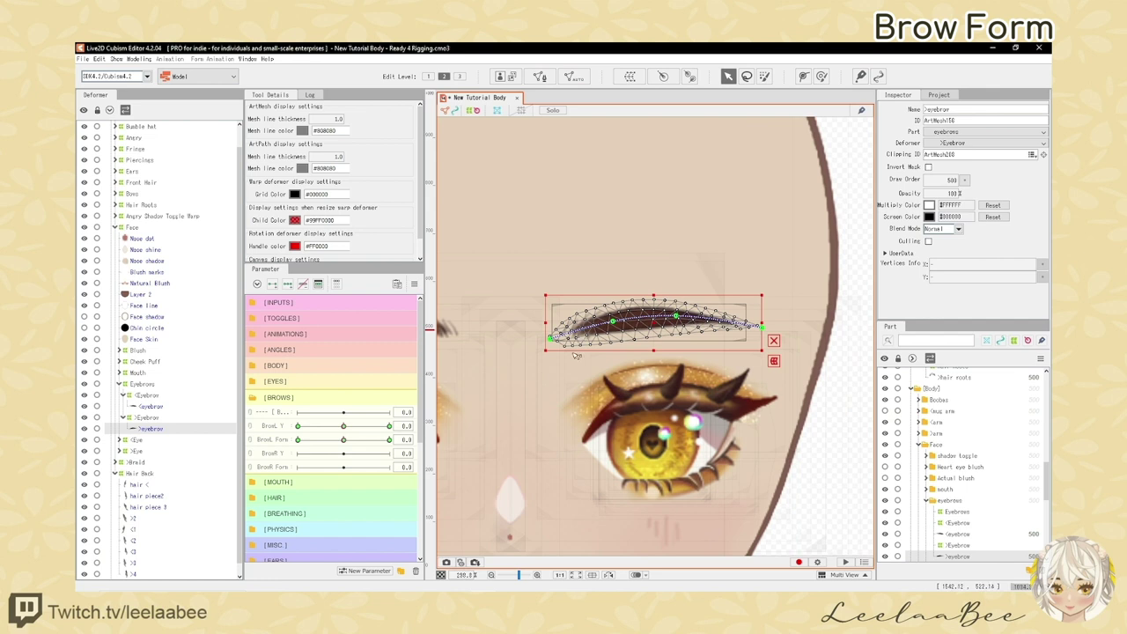
{"action": "left_click", "coordinate": [343, 440]}
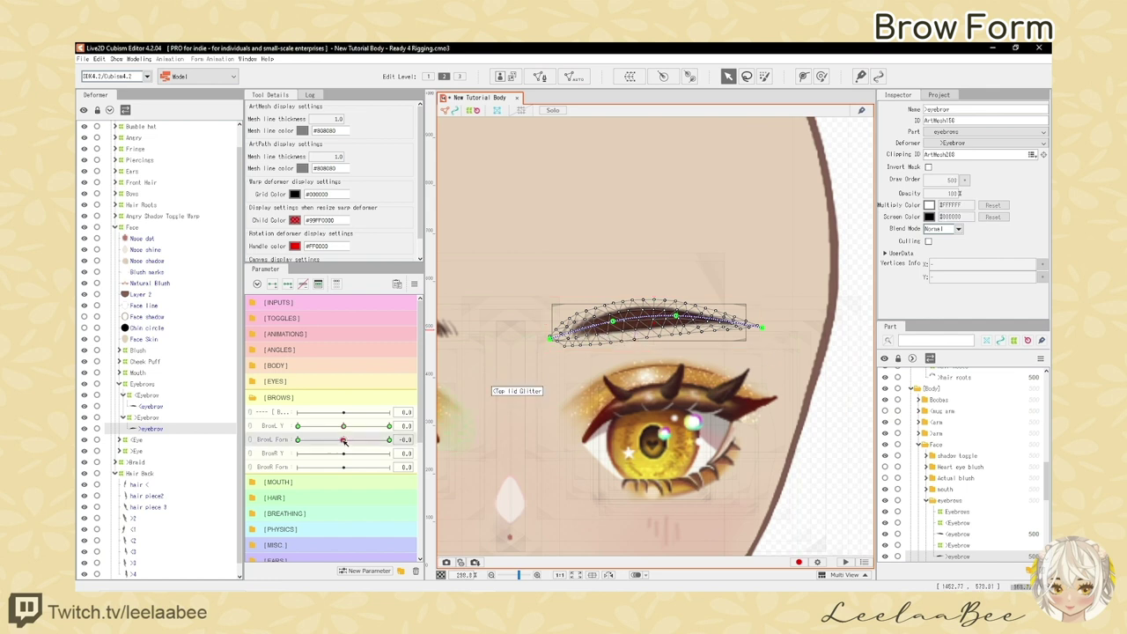
Set BrowL Form to 1.0 and raise the >eyebrow's inner end and middle path points into an arch, with the selection overlay hidden for checking
{"action": "left_click_drag", "start_coordinate": [348, 443], "coordinate": [389, 440]}
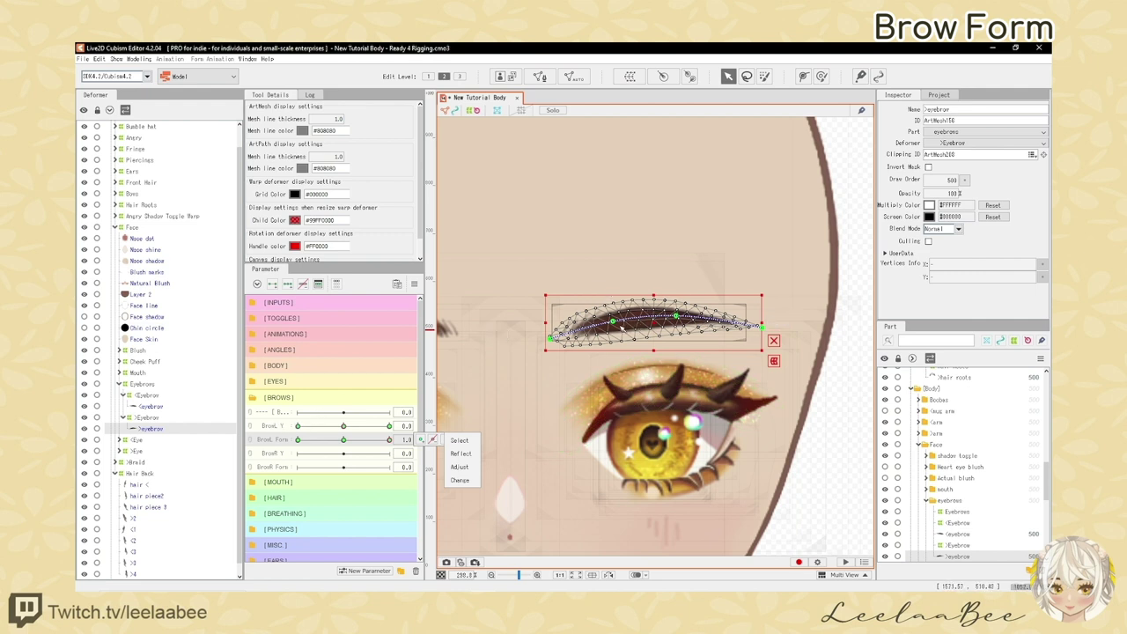
{"action": "key", "text": "p"}
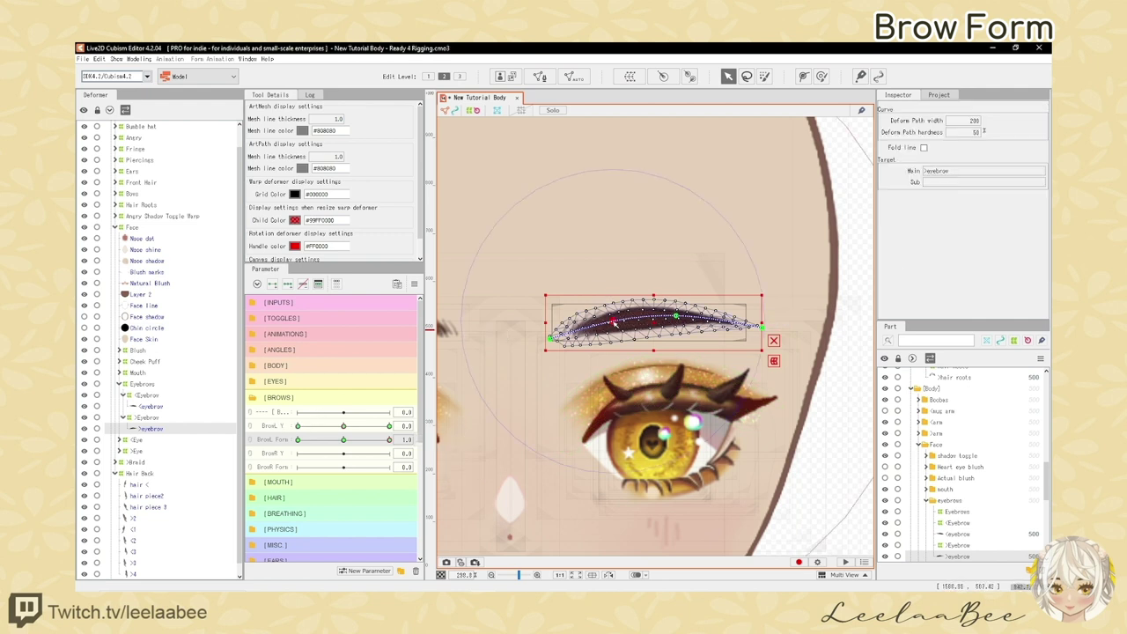
{"action": "left_click_drag", "start_coordinate": [615, 323], "coordinate": [611, 292]}
{"action": "left_click_drag", "start_coordinate": [551, 338], "coordinate": [552, 297]}
{"action": "left_click_drag", "start_coordinate": [677, 316], "coordinate": [616, 283]}
{"action": "key", "text": "ctrl+t"}
{"action": "scroll", "coordinate": [552, 297], "scroll_direction": "down", "scroll_amount": 4}
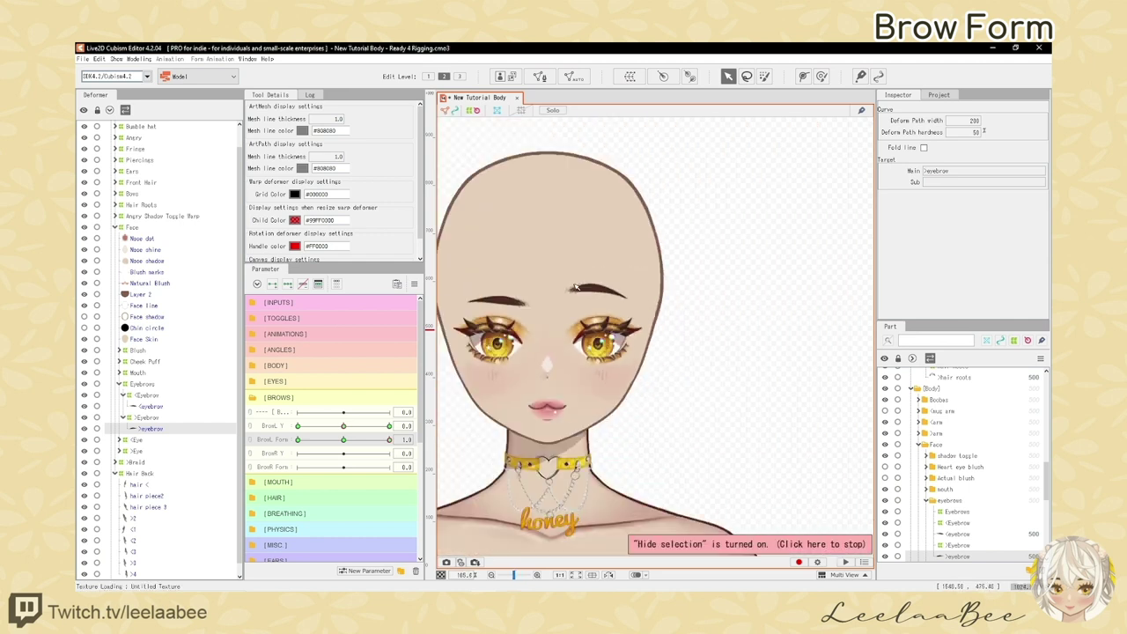
Refine the arch's middle path points at BrowL Form 1.0 and check the face with the selection overlay hidden
{"action": "scroll", "coordinate": [554, 296], "scroll_direction": "up", "scroll_amount": 3}
{"action": "scroll", "coordinate": [630, 297], "scroll_direction": "down", "scroll_amount": 1}
{"action": "scroll", "coordinate": [628, 298], "scroll_direction": "up", "scroll_amount": 1}
{"action": "key", "text": "ctrl+h"}
{"action": "scroll", "coordinate": [604, 303], "scroll_direction": "up", "scroll_amount": 1}
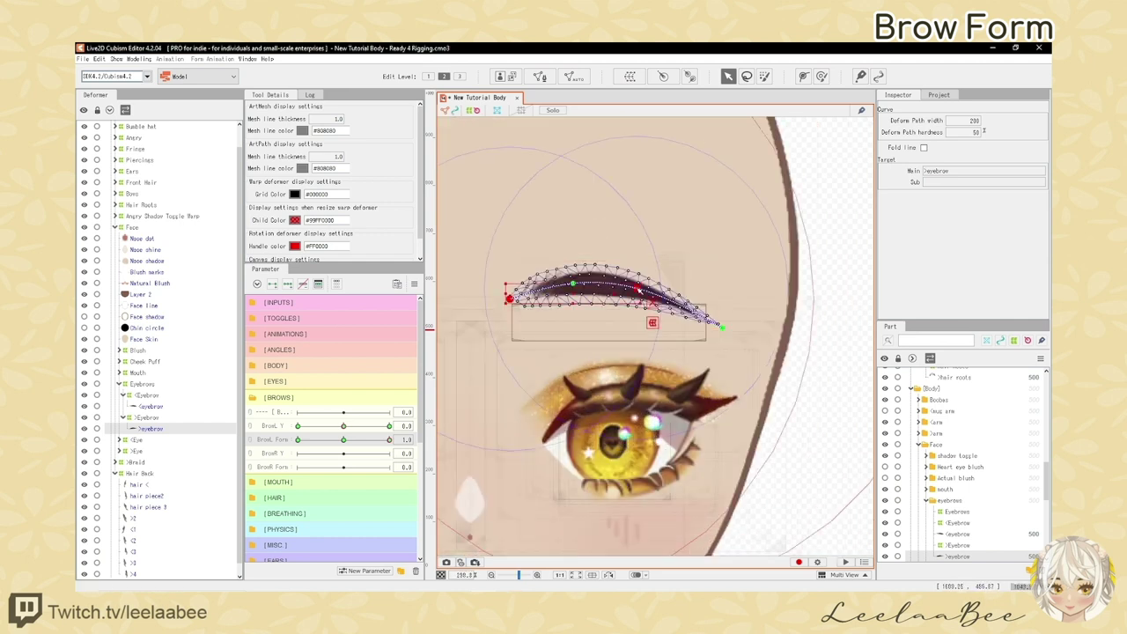
{"action": "left_click_drag", "start_coordinate": [577, 288], "coordinate": [578, 282]}
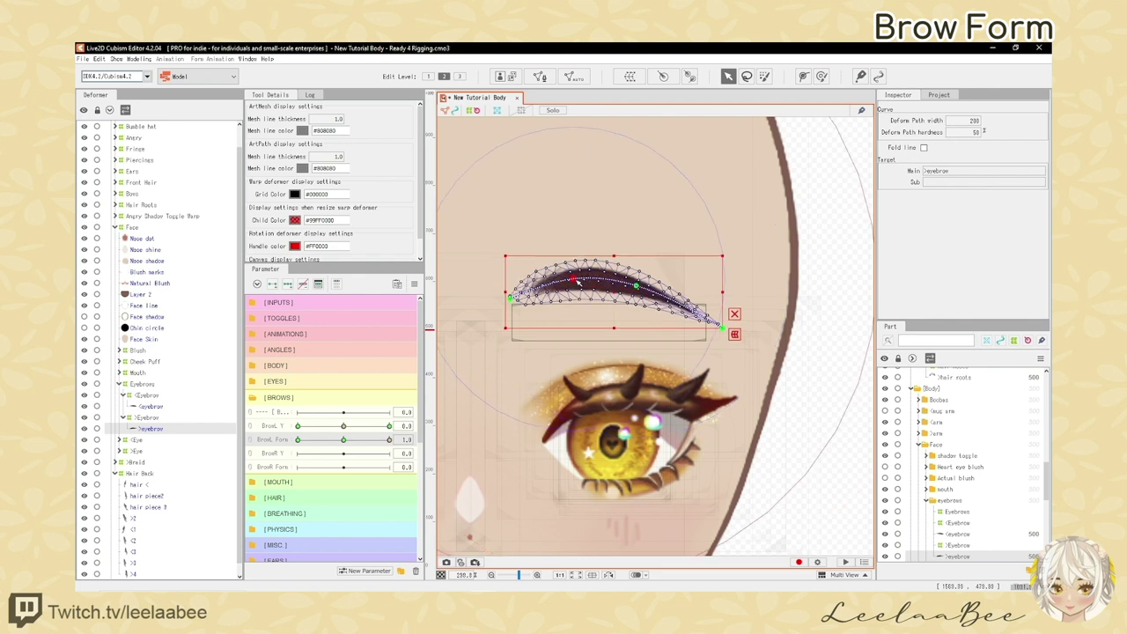
{"action": "key", "text": "ctrl+h"}
{"action": "scroll", "coordinate": [568, 273], "scroll_direction": "down", "scroll_amount": 3}
{"action": "scroll", "coordinate": [568, 273], "scroll_direction": "up", "scroll_amount": 3}
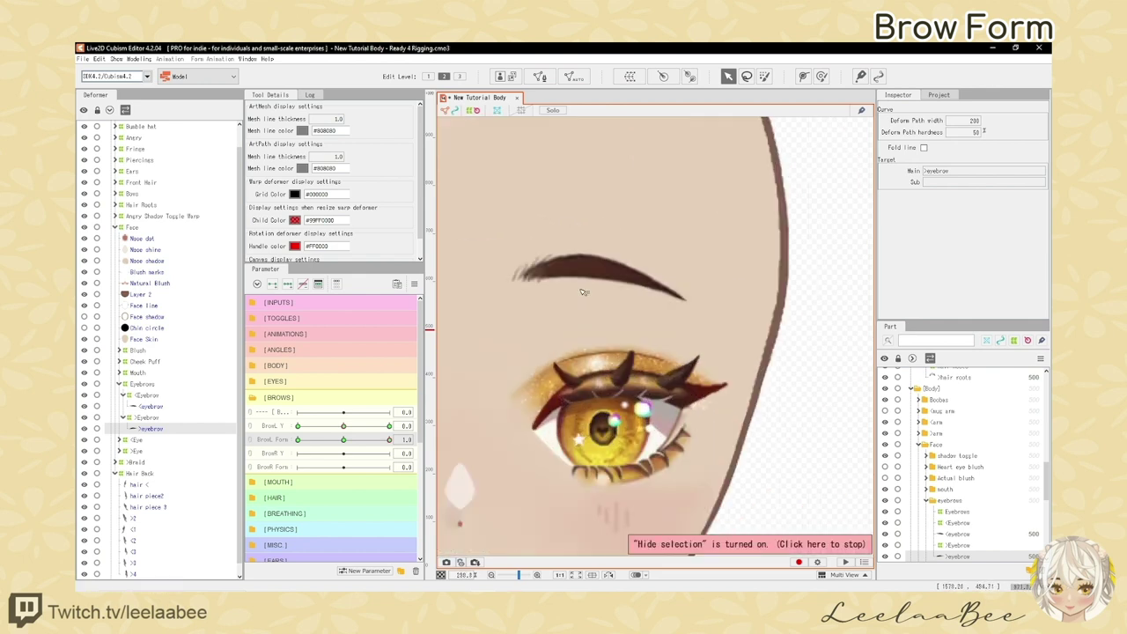
Preview the BrowL Form movement, return it to 1.0, and nudge the inner part of the arched >eyebrow slightly upward
{"action": "key", "text": "ctrl+h"}
{"action": "key", "text": "ctrl+h"}
{"action": "scroll", "coordinate": [564, 268], "scroll_direction": "down", "scroll_amount": 2}
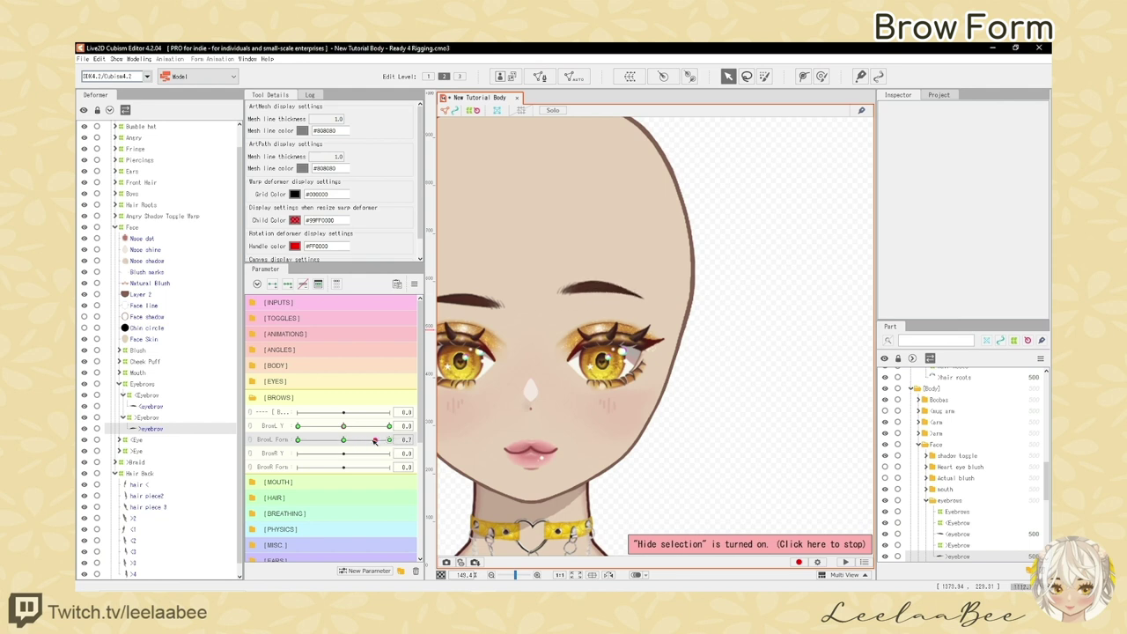
{"action": "left_click_drag", "start_coordinate": [375, 441], "coordinate": [390, 441]}
{"action": "scroll", "coordinate": [597, 303], "scroll_direction": "up", "scroll_amount": 2}
{"action": "key", "text": "ctrl+h"}
{"action": "left_click_drag", "start_coordinate": [526, 298], "coordinate": [529, 293]}
{"action": "key", "text": "ctrl+h"}
{"action": "scroll", "coordinate": [568, 326], "scroll_direction": "down", "scroll_amount": 2}
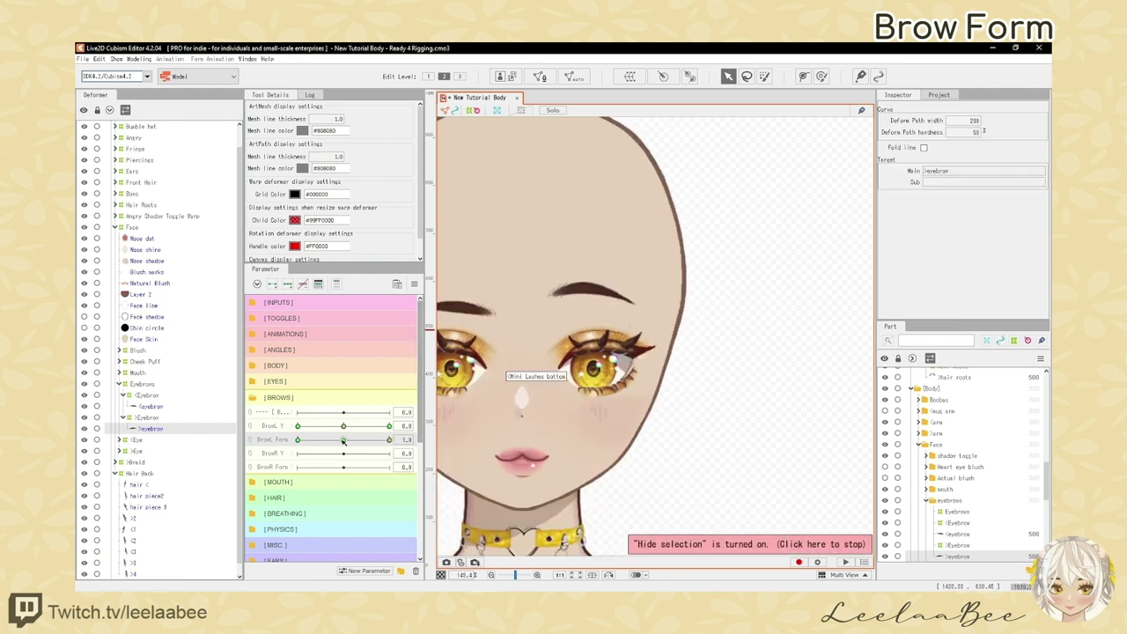
Set BrowL Form to -1.0 and lower the >eyebrow's inner path points so the brow slants down toward the nose
{"action": "mouse_move", "coordinate": [387, 444]}
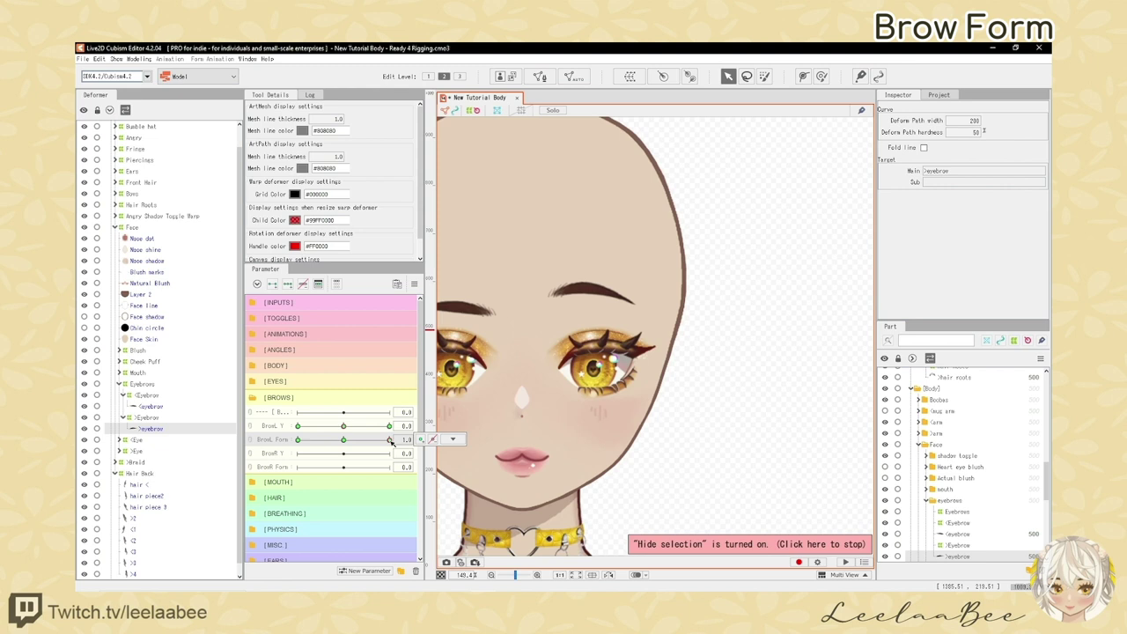
{"action": "left_click_drag", "start_coordinate": [391, 442], "coordinate": [331, 446]}
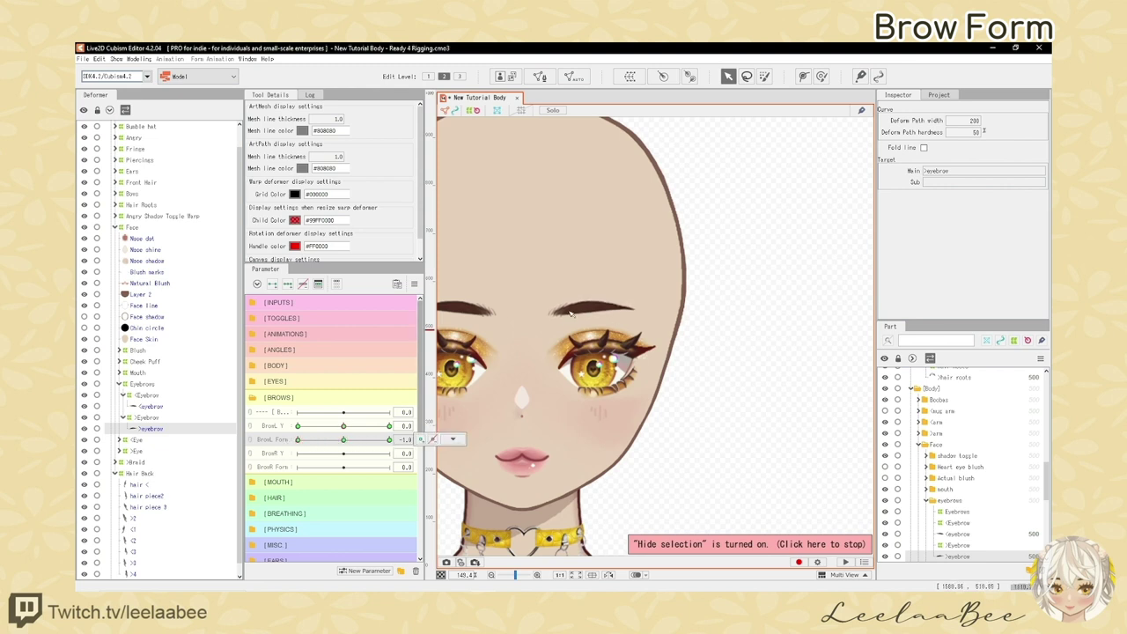
{"action": "scroll", "coordinate": [573, 315], "scroll_direction": "up", "scroll_amount": 2}
{"action": "scroll", "coordinate": [573, 314], "scroll_direction": "up", "scroll_amount": 2}
{"action": "key", "text": "ctrl+t"}
{"action": "left_click_drag", "start_coordinate": [574, 306], "coordinate": [512, 323]}
{"action": "left_click_drag", "start_coordinate": [636, 299], "coordinate": [577, 328]}
{"action": "key", "text": "ctrl+z"}
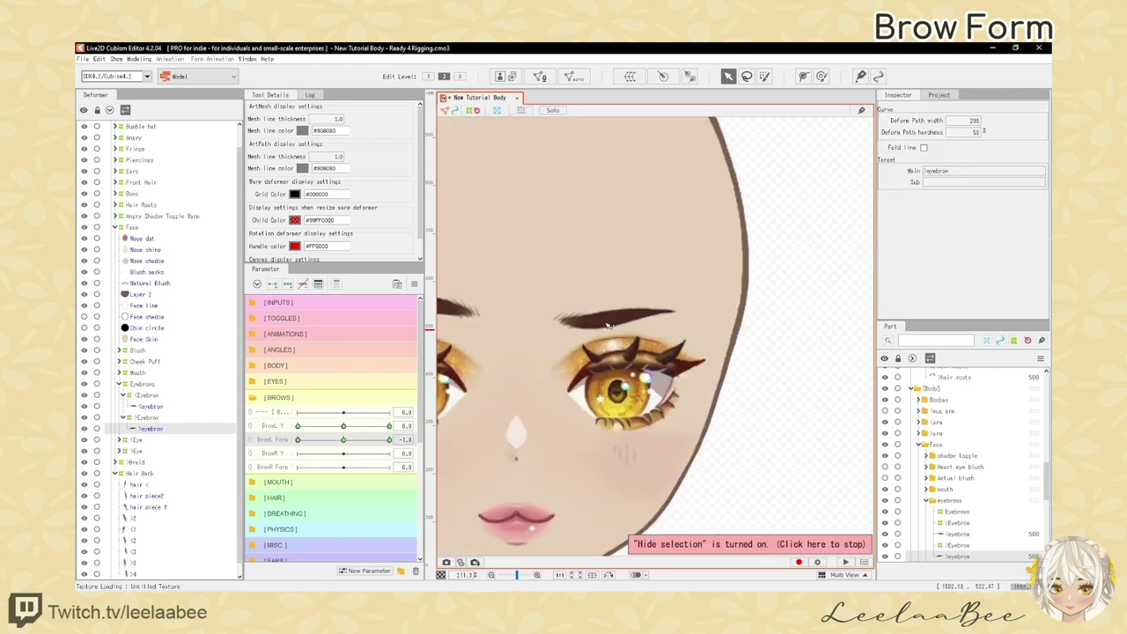
{"action": "key", "text": "ctrl+t"}
{"action": "scroll", "coordinate": [623, 318], "scroll_direction": "down", "scroll_amount": 5}
{"action": "scroll", "coordinate": [624, 319], "scroll_direction": "up", "scroll_amount": 3}
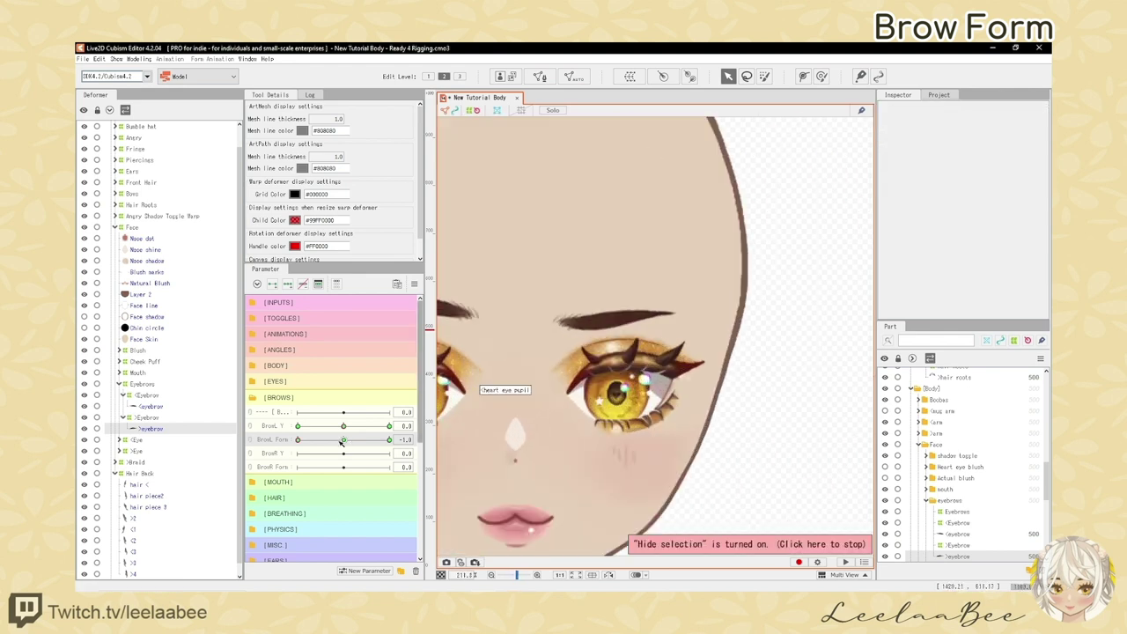
Preview the slanted brow's movement and fine-tune its middle path points at BrowL Form -1.0
{"action": "left_click_drag", "start_coordinate": [348, 441], "coordinate": [305, 445]}
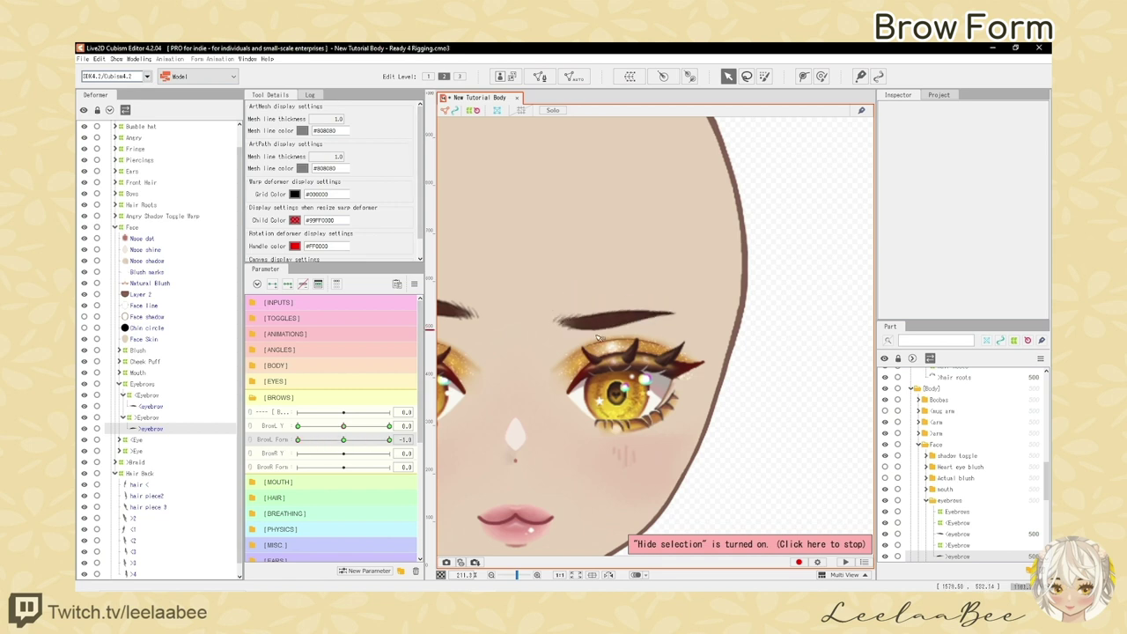
{"action": "key", "text": "ctrl+t"}
{"action": "scroll", "coordinate": [605, 329], "scroll_direction": "up", "scroll_amount": 3}
{"action": "left_click_drag", "start_coordinate": [644, 300], "coordinate": [582, 313]}
{"action": "key", "text": "ctrl+t"}
{"action": "scroll", "coordinate": [595, 333], "scroll_direction": "down", "scroll_amount": 4}
{"action": "scroll", "coordinate": [608, 333], "scroll_direction": "up", "scroll_amount": 2}
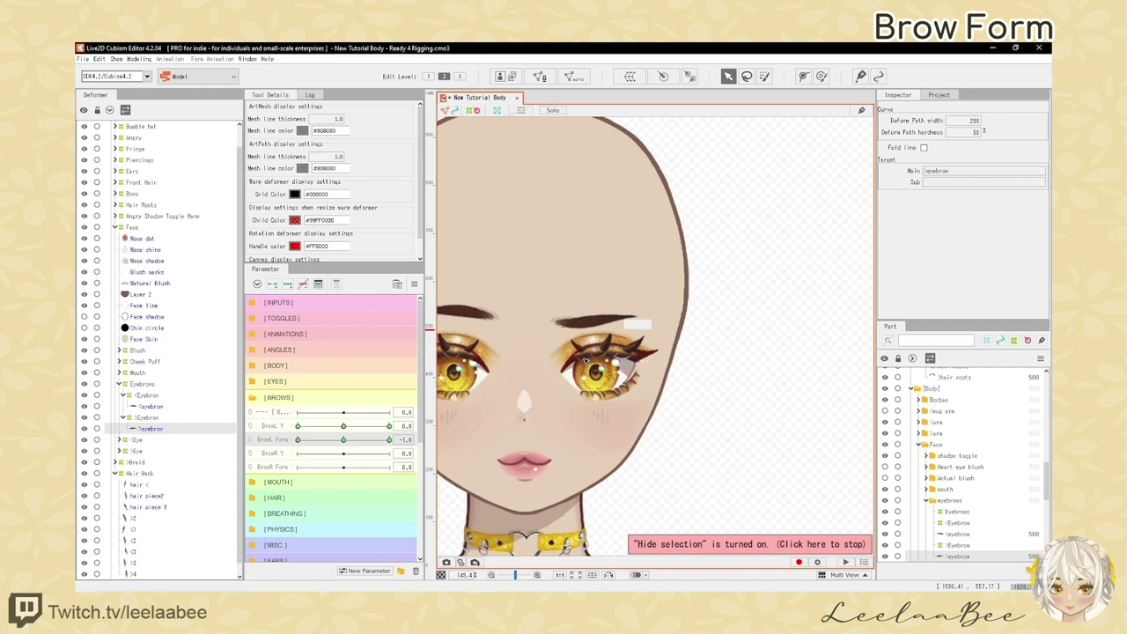
Scrub BrowL Form to check the brow's transition and return the parameter to 0.0
{"action": "left_click_drag", "start_coordinate": [346, 445], "coordinate": [278, 451]}
{"action": "left_click", "coordinate": [343, 439]}
{"action": "scroll", "coordinate": [554, 324], "scroll_direction": "up", "scroll_amount": 2}
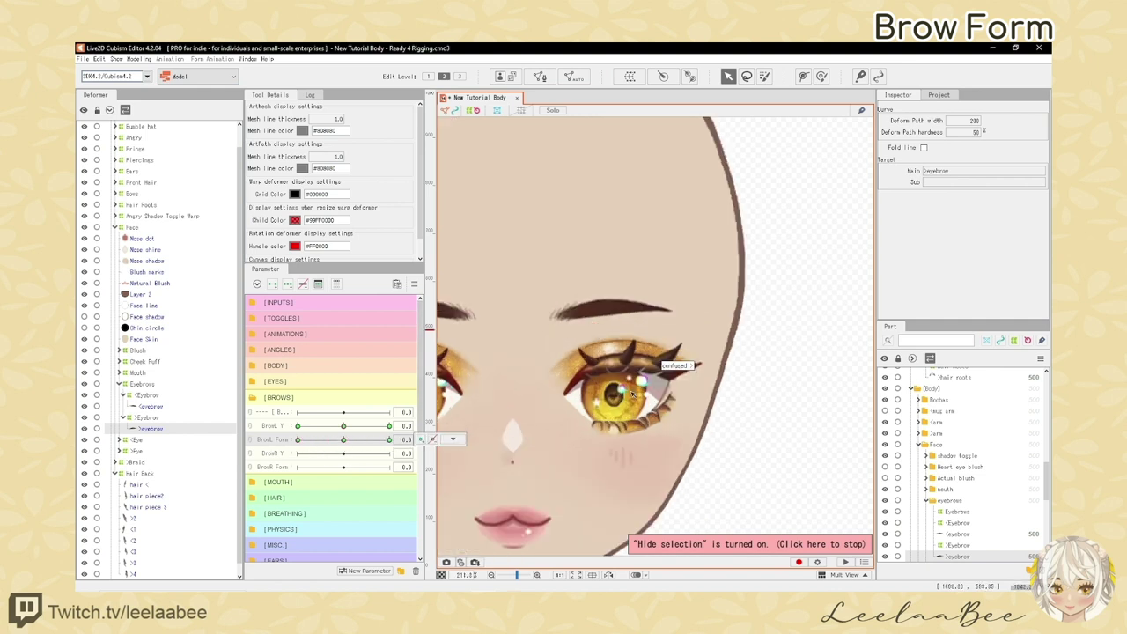
Try linking BrowL Y with BrowL Form and synthesizing their corners for the selected object, referencing the default values
{"action": "left_click", "coordinate": [250, 430]}
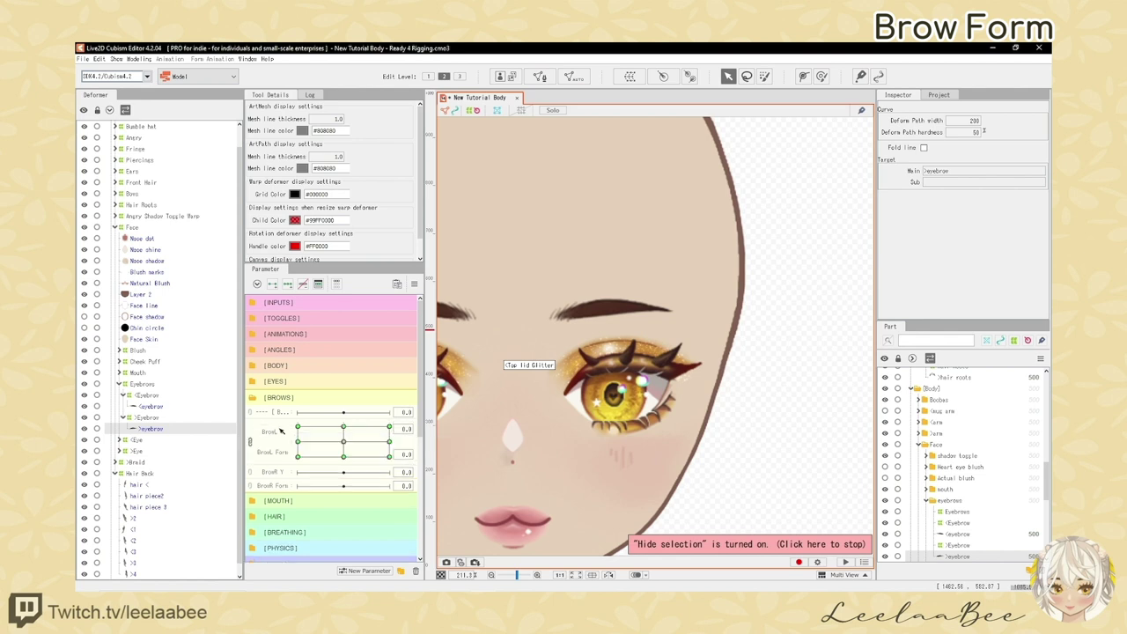
{"action": "left_click", "coordinate": [414, 283]}
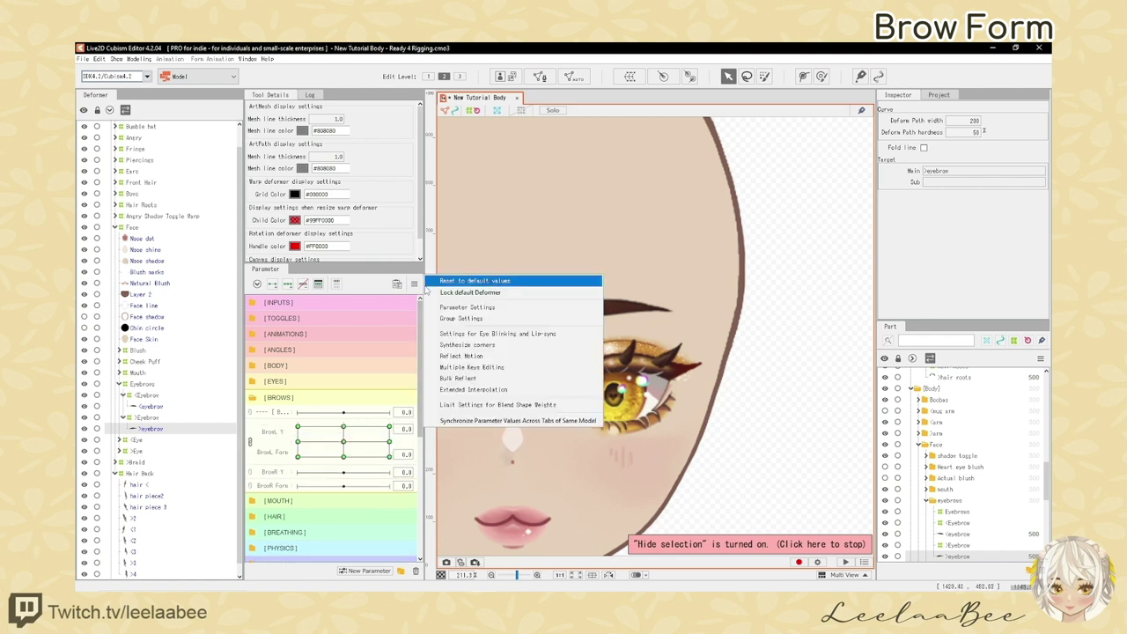
{"action": "left_click", "coordinate": [466, 346]}
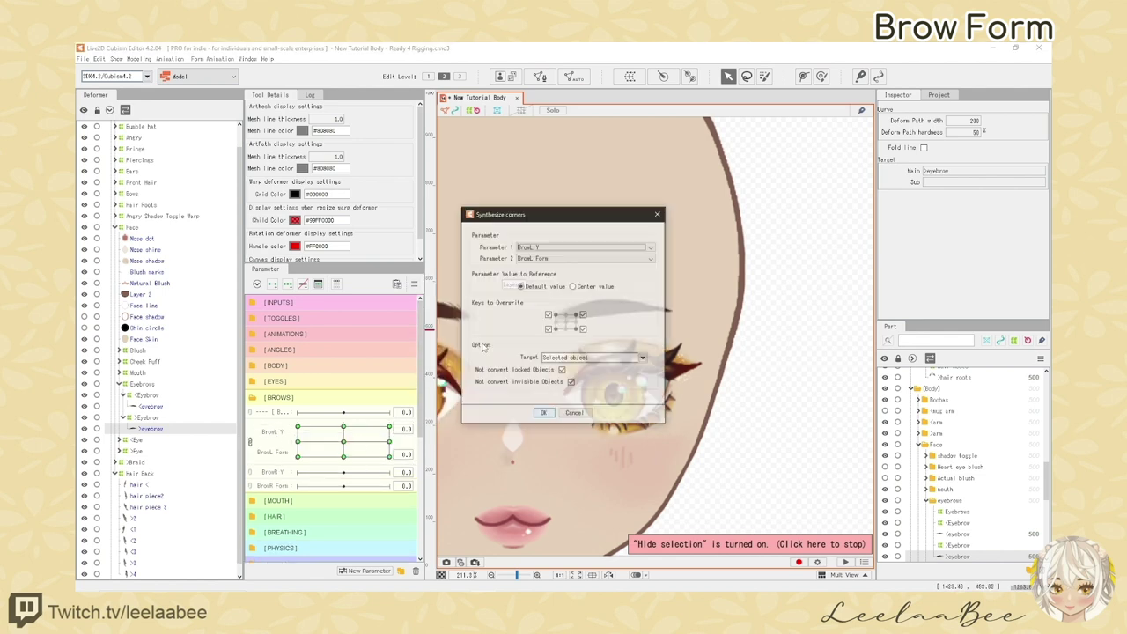
{"action": "left_click", "coordinate": [541, 413]}
{"action": "mouse_move", "coordinate": [344, 442]}
{"action": "left_mouse_down"}
{"action": "mouse_move", "coordinate": [341, 428]}
{"action": "mouse_move", "coordinate": [385, 440]}
{"action": "mouse_move", "coordinate": [299, 442]}
{"action": "mouse_move", "coordinate": [386, 458]}
{"action": "mouse_move", "coordinate": [352, 464]}
{"action": "mouse_move", "coordinate": [313, 421]}
{"action": "mouse_move", "coordinate": [301, 451]}
{"action": "left_mouse_up"}
{"action": "right_click", "coordinate": [339, 450]}
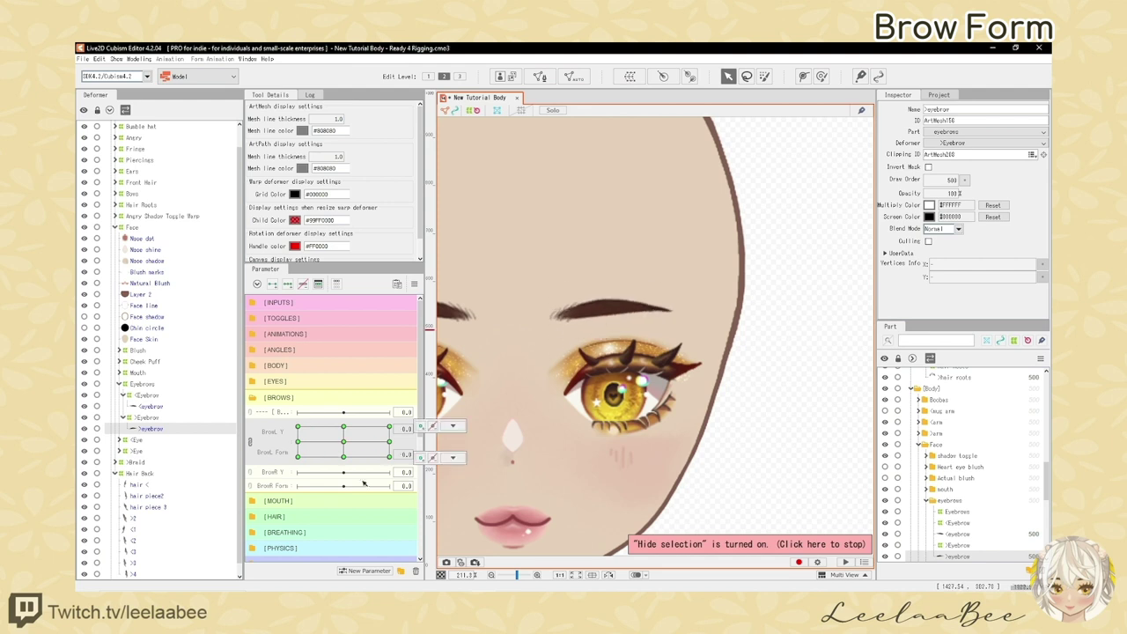
Set BrowL Y and BrowL Form to 1.0 and raise the >eyebrow's inner end and middle path points into a raised arch
{"action": "scroll", "coordinate": [611, 322], "scroll_direction": "up", "scroll_amount": 1}
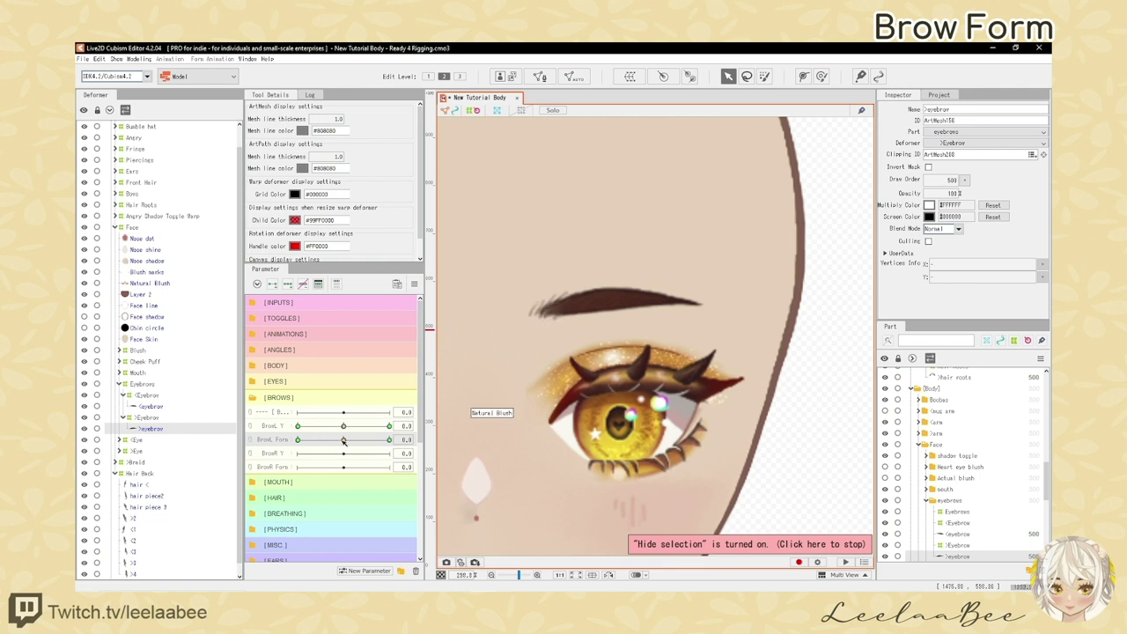
{"action": "left_click_drag", "start_coordinate": [344, 427], "coordinate": [388, 439]}
{"action": "scroll", "coordinate": [661, 340], "scroll_direction": "down", "scroll_amount": 3}
{"action": "scroll", "coordinate": [650, 315], "scroll_direction": "up", "scroll_amount": 3}
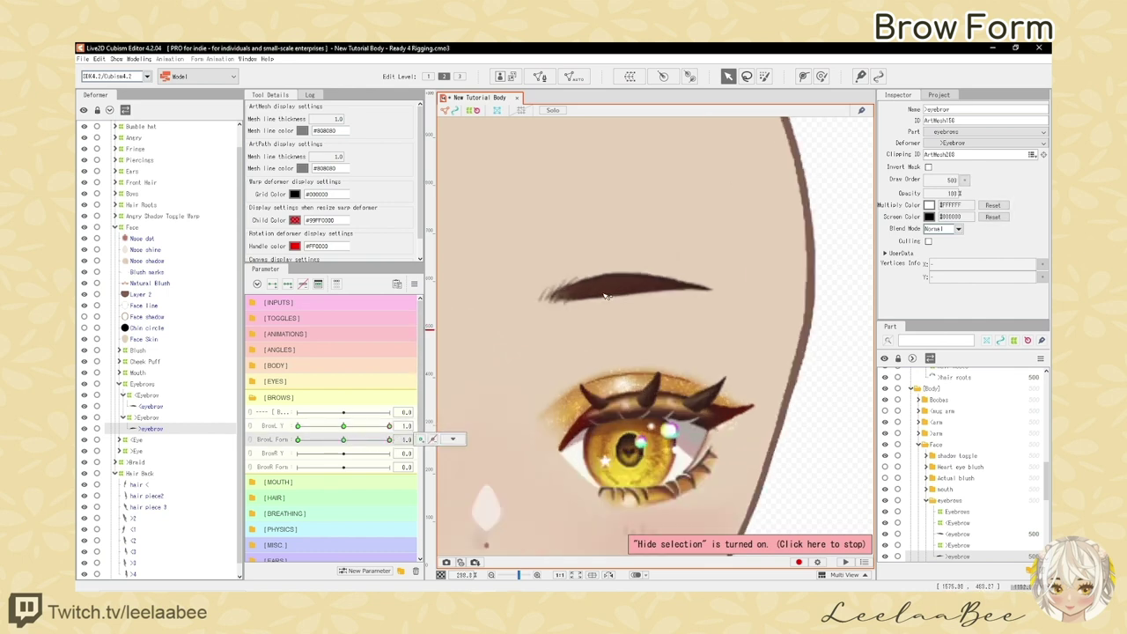
{"action": "key", "text": "ctrl+h"}
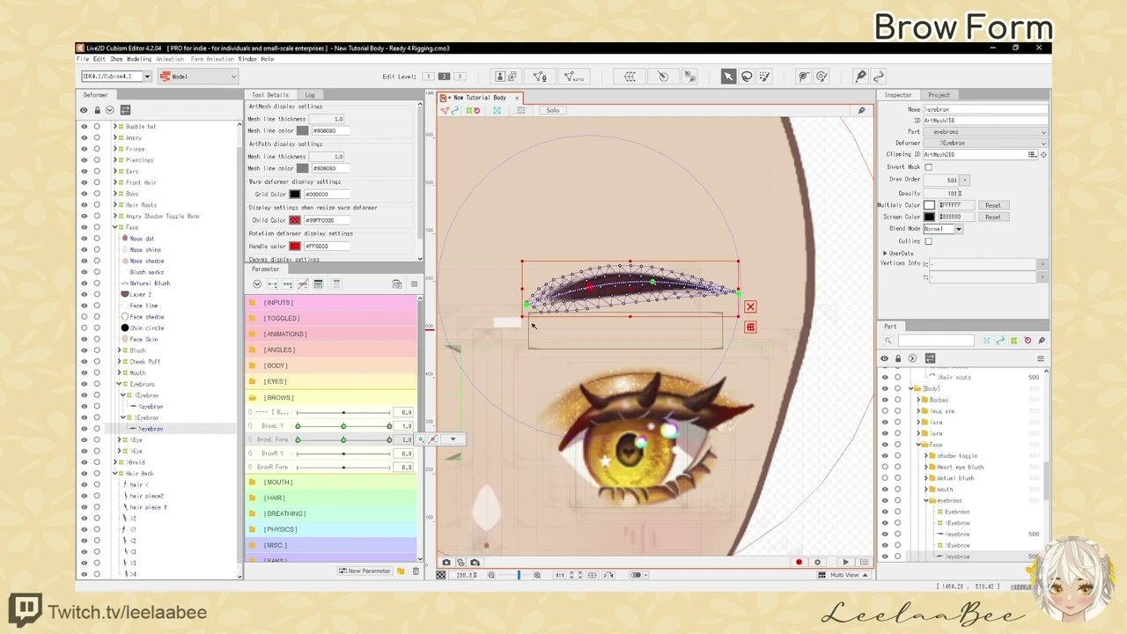
{"action": "left_click_drag", "start_coordinate": [590, 287], "coordinate": [589, 263]}
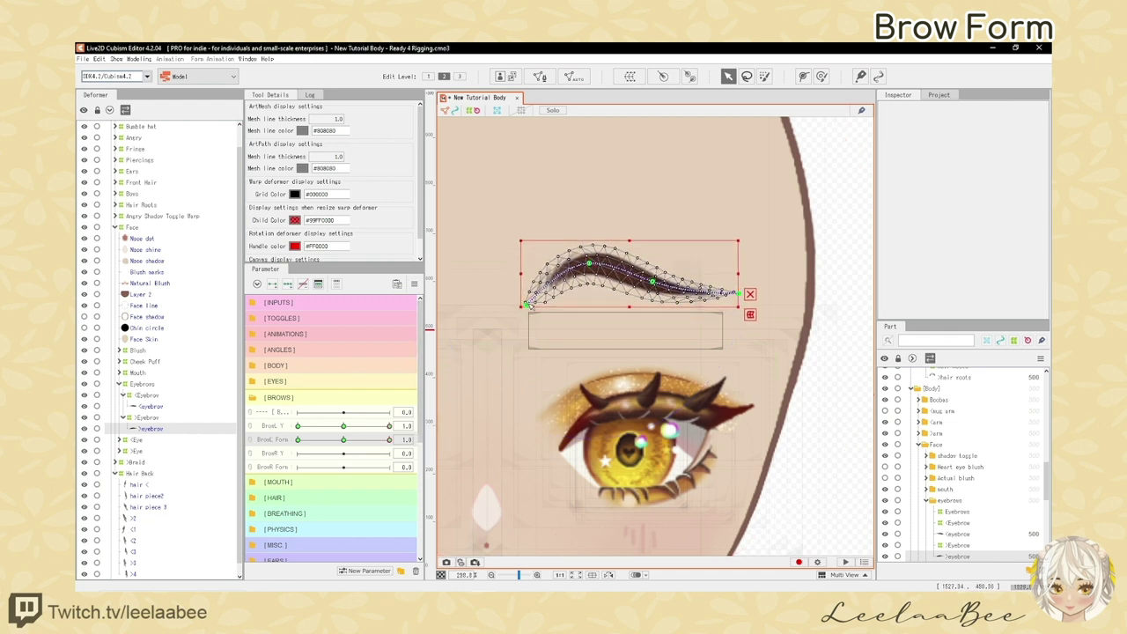
{"action": "left_click_drag", "start_coordinate": [528, 304], "coordinate": [528, 279]}
{"action": "left_click_drag", "start_coordinate": [653, 281], "coordinate": [592, 258]}
{"action": "key", "text": "ctrl+t"}
{"action": "scroll", "coordinate": [614, 278], "scroll_direction": "down", "scroll_amount": 6}
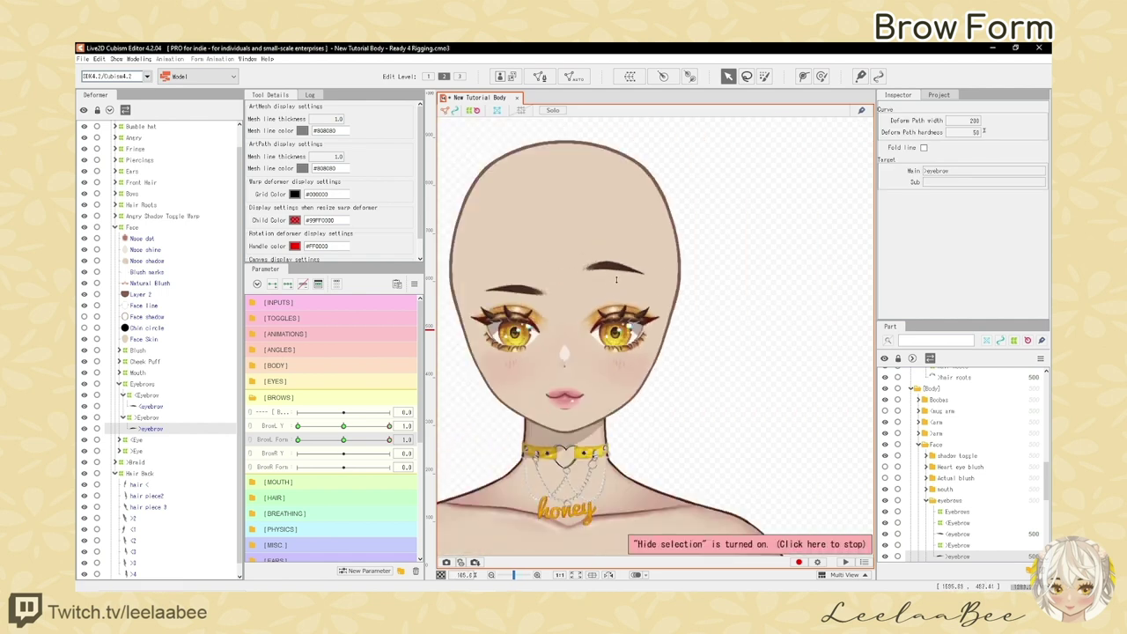
Nudge the raised arch's middle path points slightly at BrowL Y 1.0 and Form 1.0, and check the face without the selection overlay
{"action": "scroll", "coordinate": [616, 279], "scroll_direction": "up", "scroll_amount": 2}
{"action": "scroll", "coordinate": [634, 271], "scroll_direction": "up", "scroll_amount": 2}
{"action": "key", "text": "ctrl+t"}
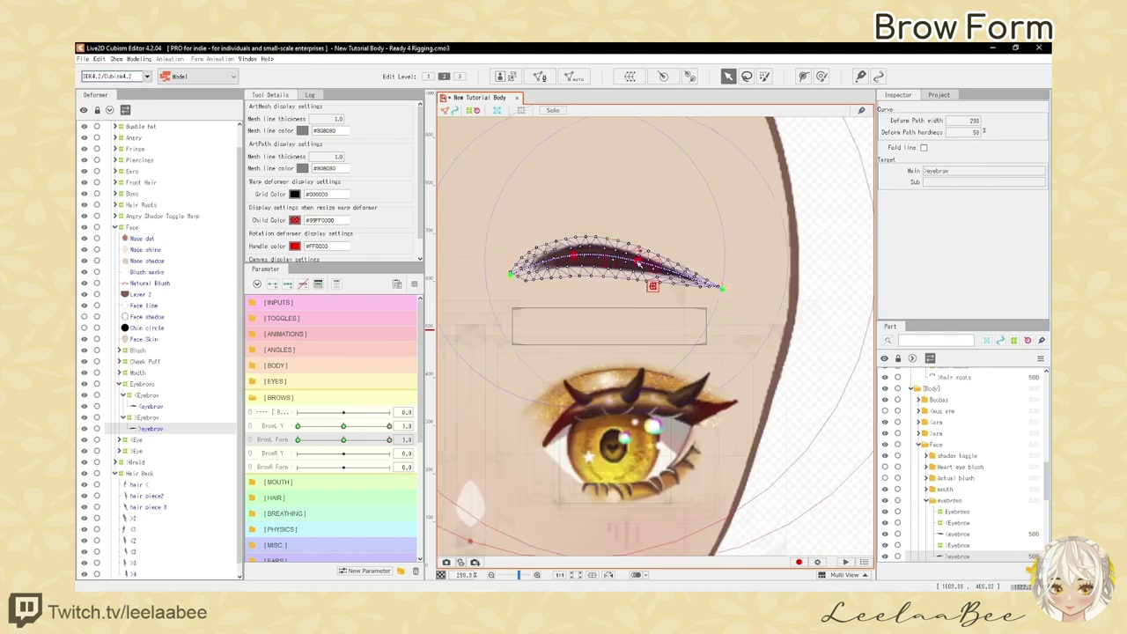
{"action": "left_click_drag", "start_coordinate": [649, 284], "coordinate": [651, 277]}
{"action": "key", "text": "ctrl+t"}
{"action": "scroll", "coordinate": [616, 289], "scroll_direction": "down", "scroll_amount": 4}
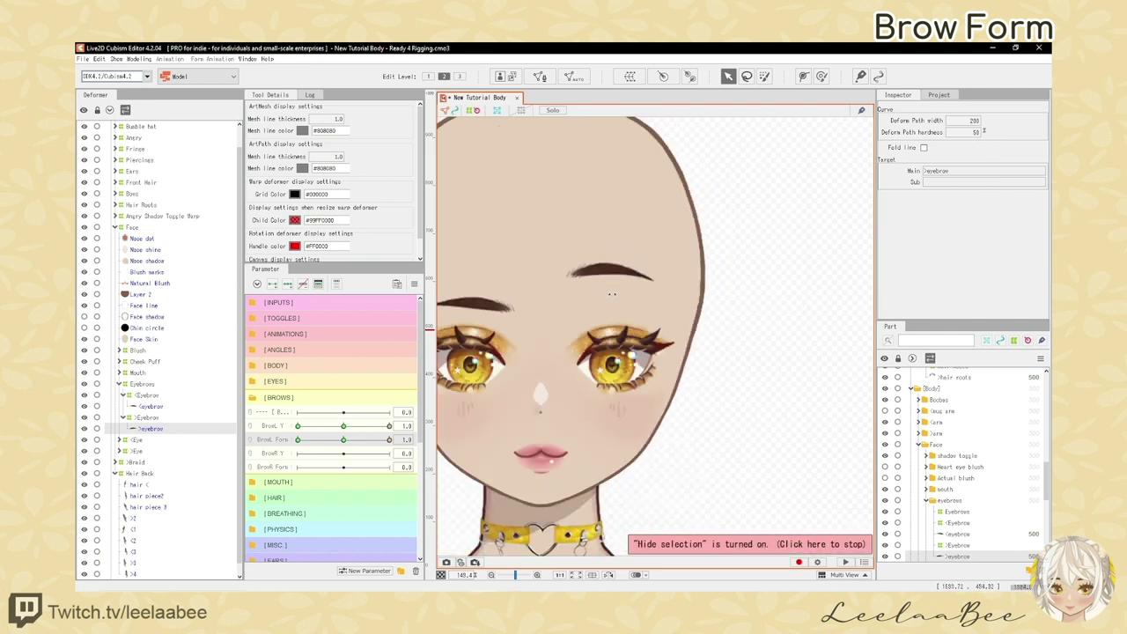
Set BrowL Form to -1.0 with BrowL Y at 1.0 and lower the >eyebrow's inner end and middle path points into a slant
{"action": "left_click", "coordinate": [352, 439]}
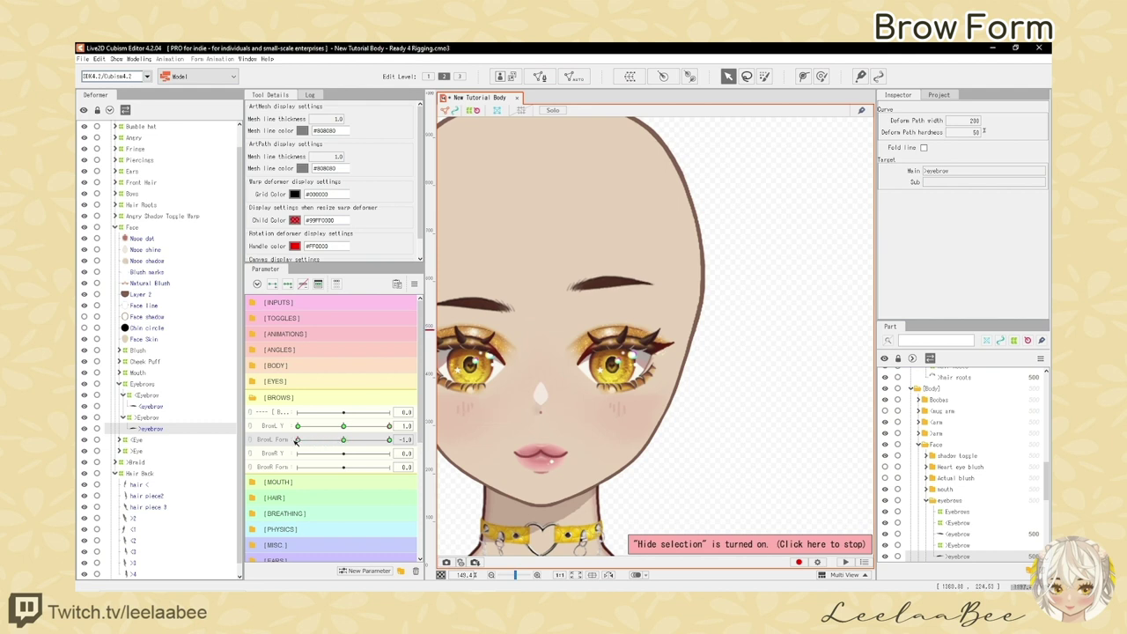
{"action": "scroll", "coordinate": [626, 283], "scroll_direction": "up", "scroll_amount": 3}
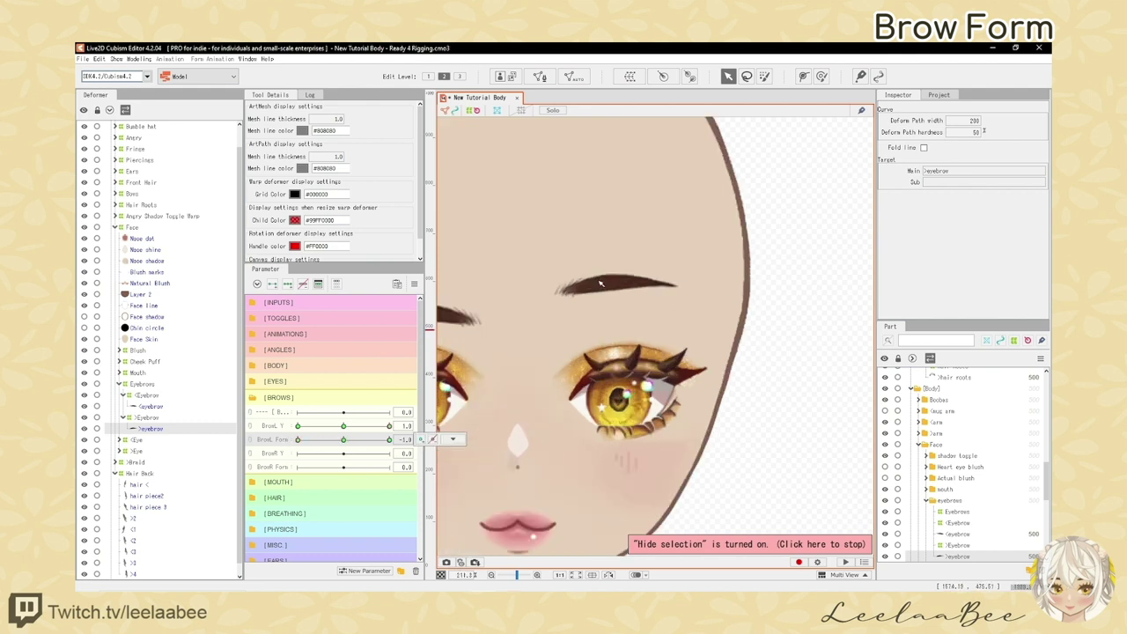
{"action": "left_click", "coordinate": [600, 283]}
{"action": "scroll", "coordinate": [600, 282], "scroll_direction": "up", "scroll_amount": 2}
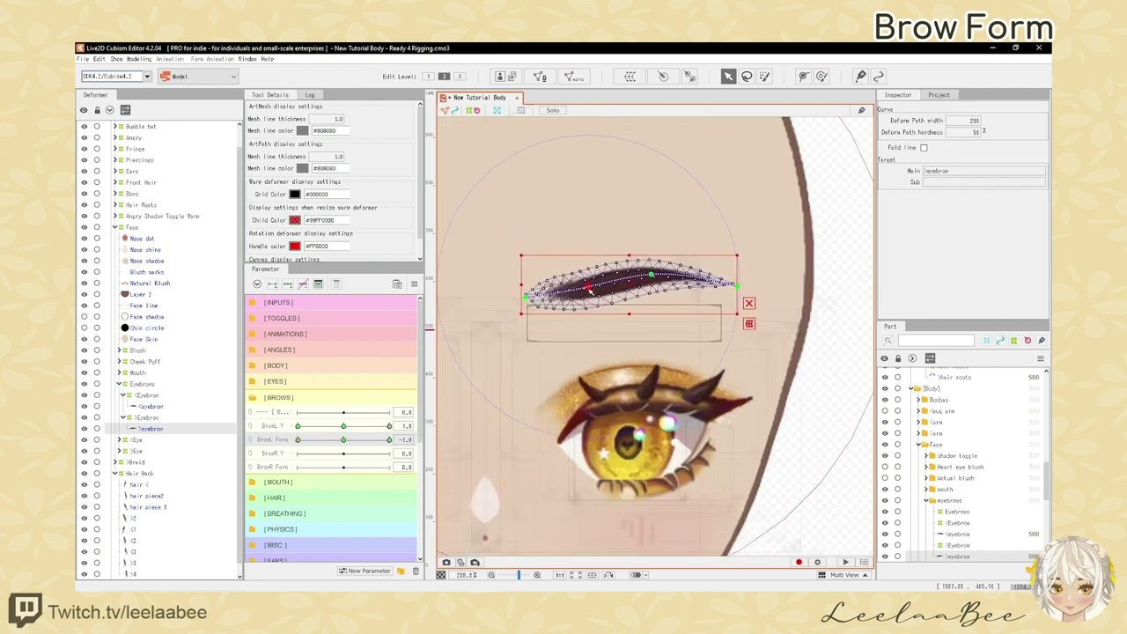
{"action": "left_click_drag", "start_coordinate": [591, 292], "coordinate": [594, 302]}
{"action": "left_click_drag", "start_coordinate": [653, 274], "coordinate": [652, 279]}
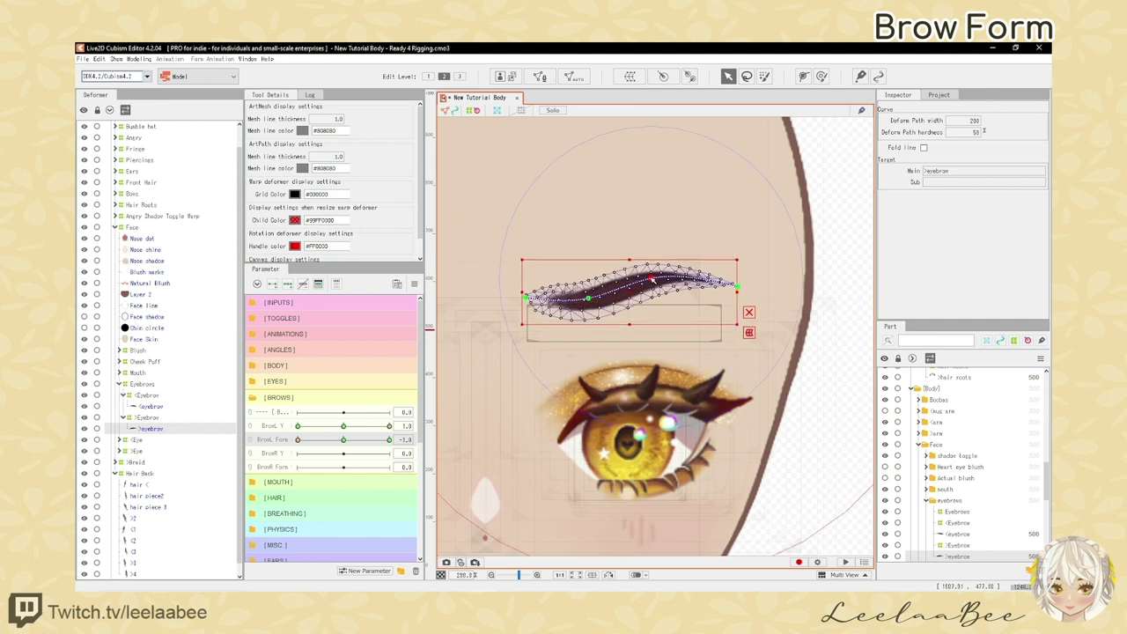
{"action": "left_click_drag", "start_coordinate": [525, 298], "coordinate": [525, 308]}
{"action": "key", "text": "ctrl+t"}
{"action": "scroll", "coordinate": [635, 301], "scroll_direction": "down", "scroll_amount": 4}
{"action": "scroll", "coordinate": [653, 304], "scroll_direction": "up", "scroll_amount": 4}
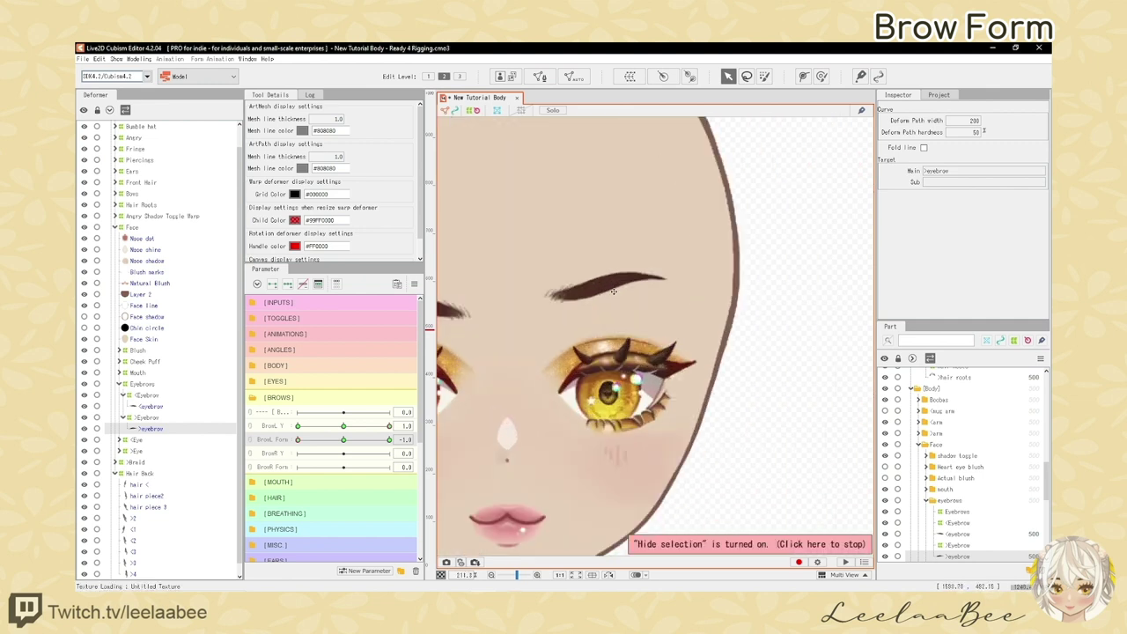
Smooth the raised slanted brow by adjusting its middle path points, and compare both brows with the selection overlay hidden
{"action": "key", "text": "ctrl+t"}
{"action": "left_click_drag", "start_coordinate": [630, 272], "coordinate": [628, 277]}
{"action": "key", "text": "ctrl+t"}
{"action": "scroll", "coordinate": [627, 288], "scroll_direction": "down", "scroll_amount": 4}
{"action": "scroll", "coordinate": [626, 285], "scroll_direction": "up", "scroll_amount": 2}
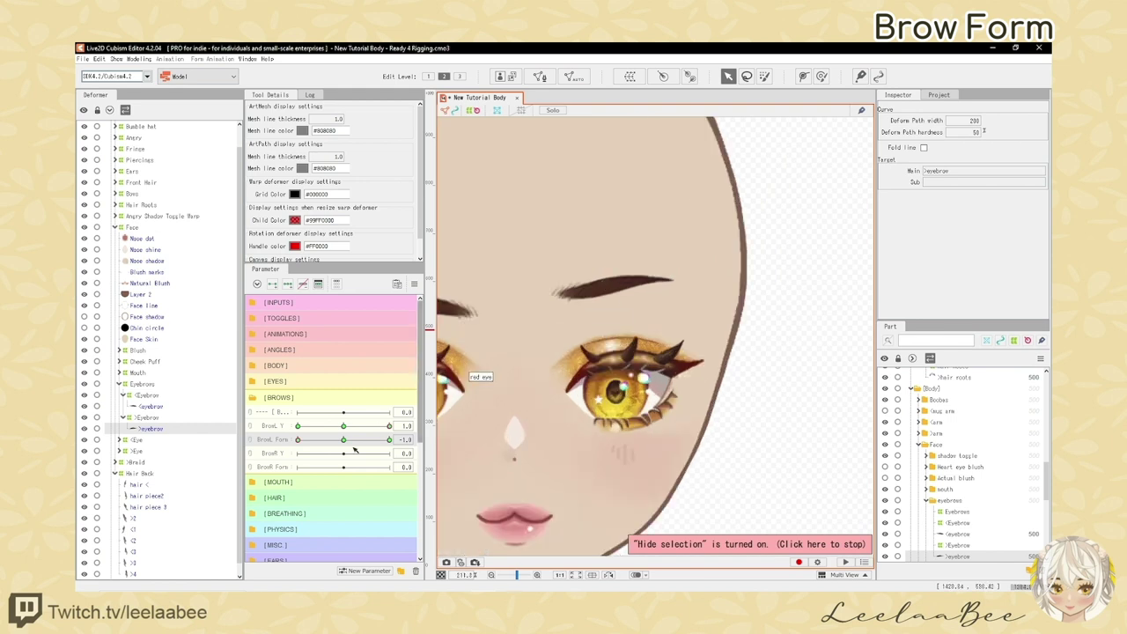
{"action": "scroll", "coordinate": [590, 301], "scroll_direction": "up", "scroll_amount": 2}
{"action": "key", "text": "ctrl+h"}
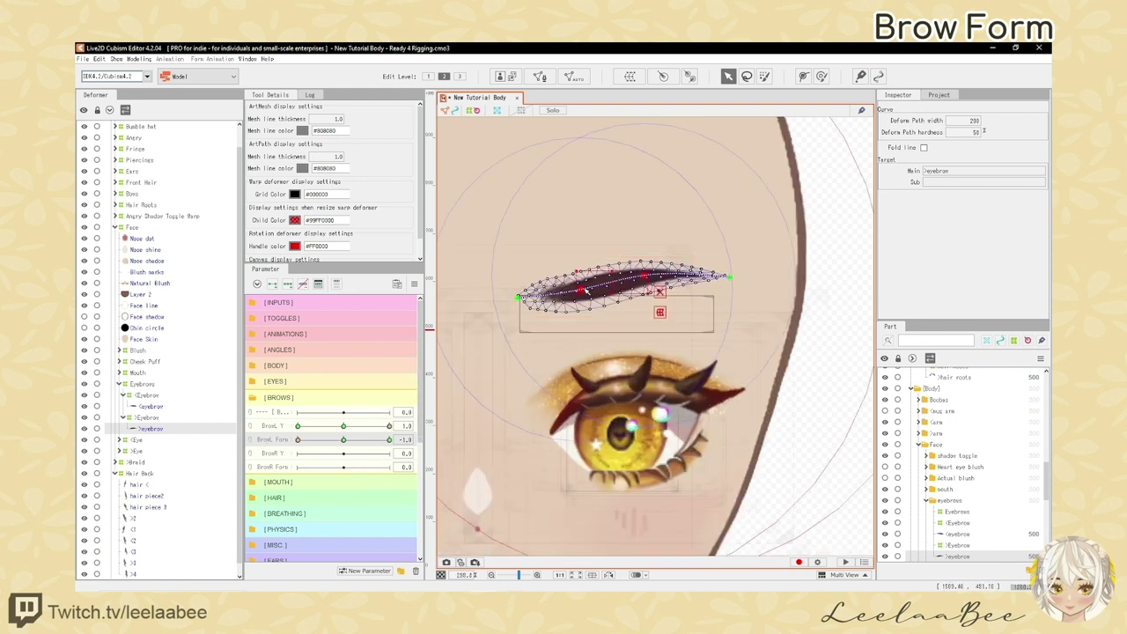
{"action": "key", "text": "ctrl+h"}
{"action": "scroll", "coordinate": [614, 300], "scroll_direction": "down", "scroll_amount": 3}
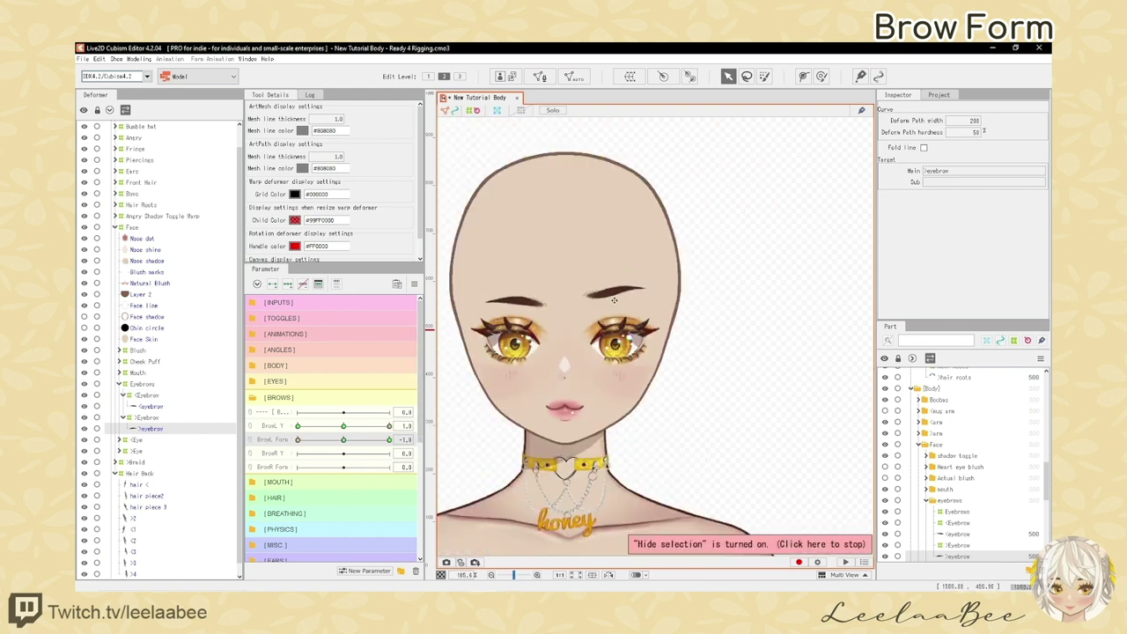
{"action": "scroll", "coordinate": [605, 299], "scroll_direction": "up", "scroll_amount": 2}
{"action": "scroll", "coordinate": [597, 298], "scroll_direction": "down", "scroll_amount": 2}
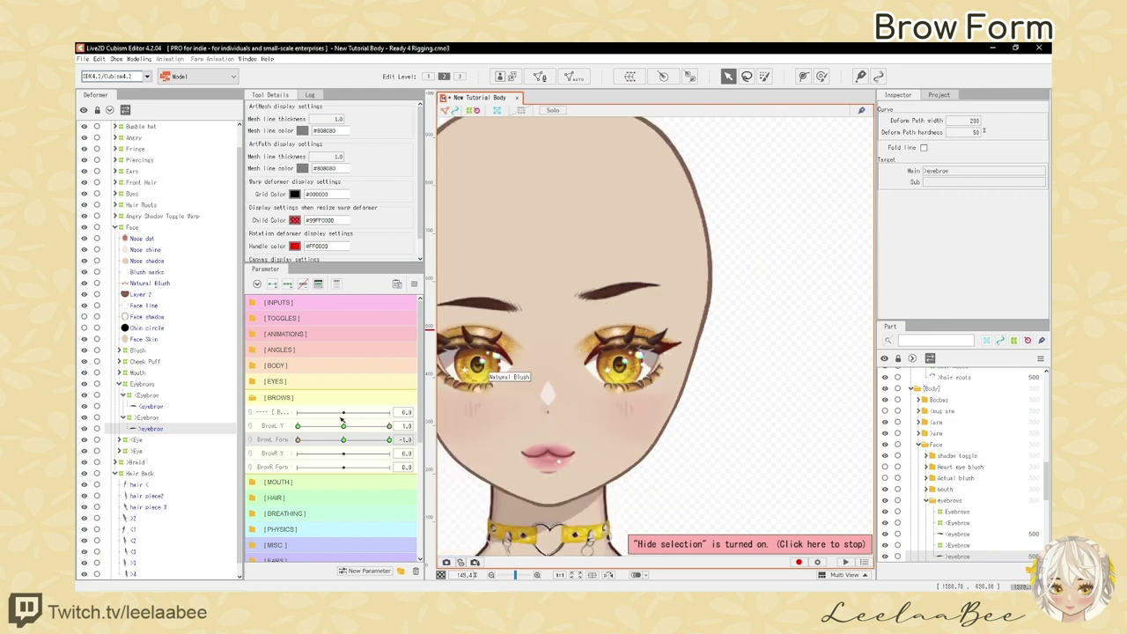
With BrowL Y and BrowL Form at 1.0, replace the >eyebrow path's inner middle point with one closer to the arch's center
{"action": "left_click_drag", "start_coordinate": [297, 440], "coordinate": [317, 444]}
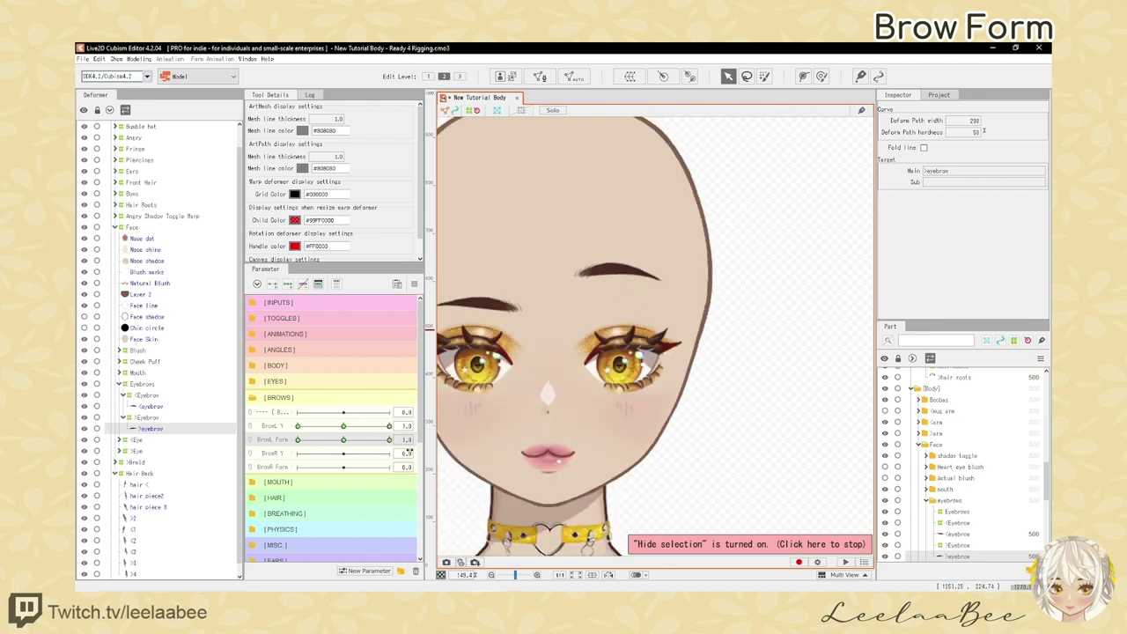
{"action": "scroll", "coordinate": [620, 268], "scroll_direction": "up", "scroll_amount": 4}
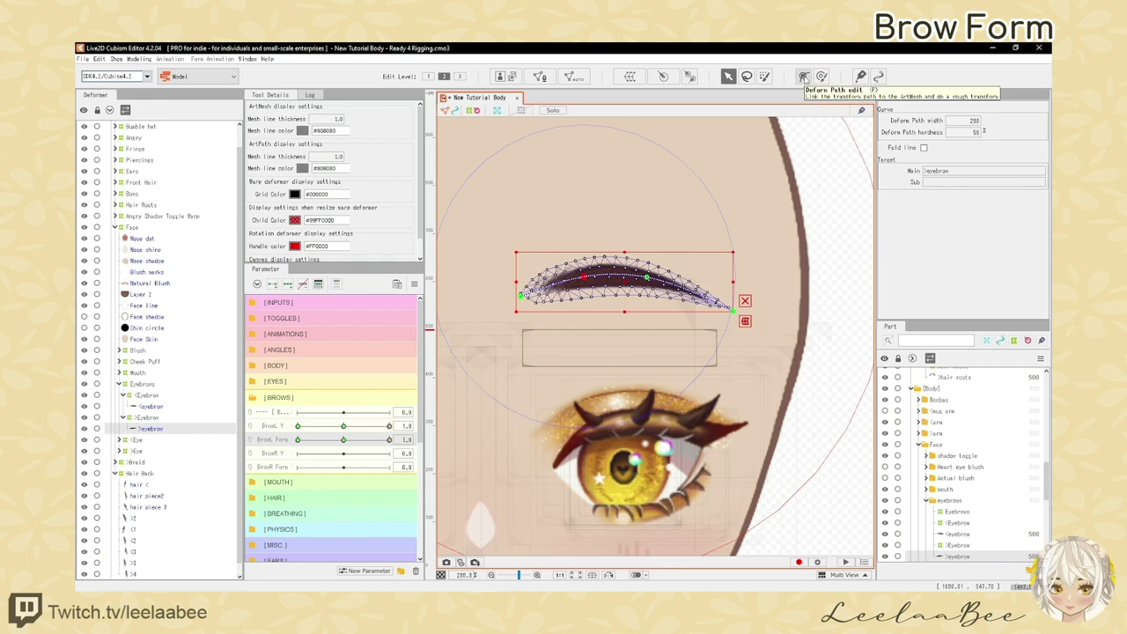
{"action": "left_click", "coordinate": [803, 77]}
{"action": "left_click", "coordinate": [280, 115]}
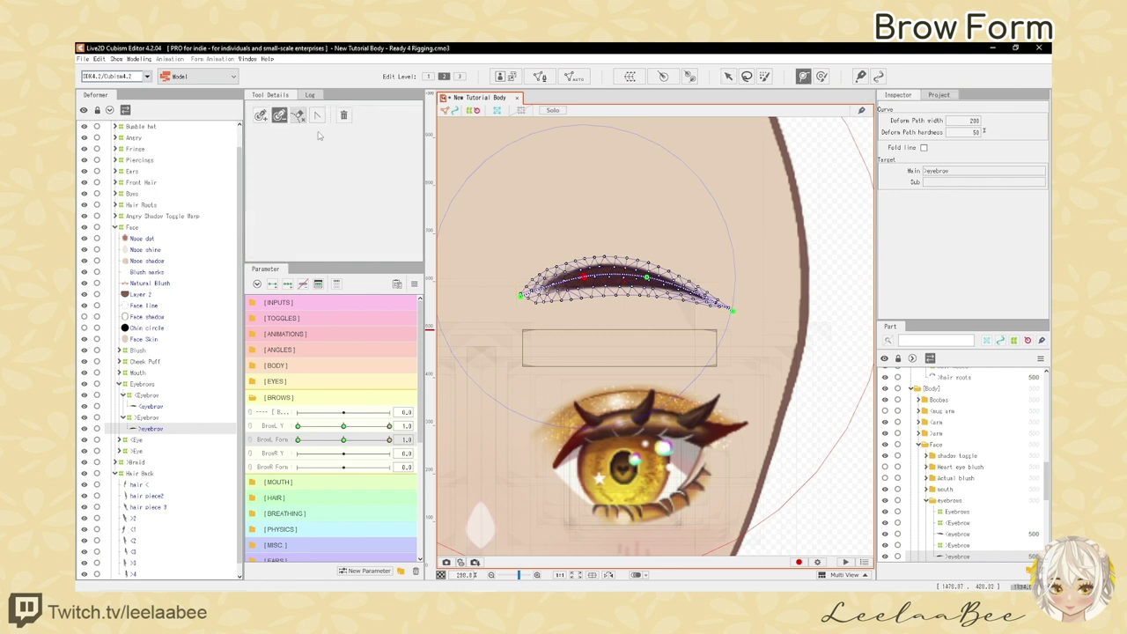
{"action": "key", "text": "Delete"}
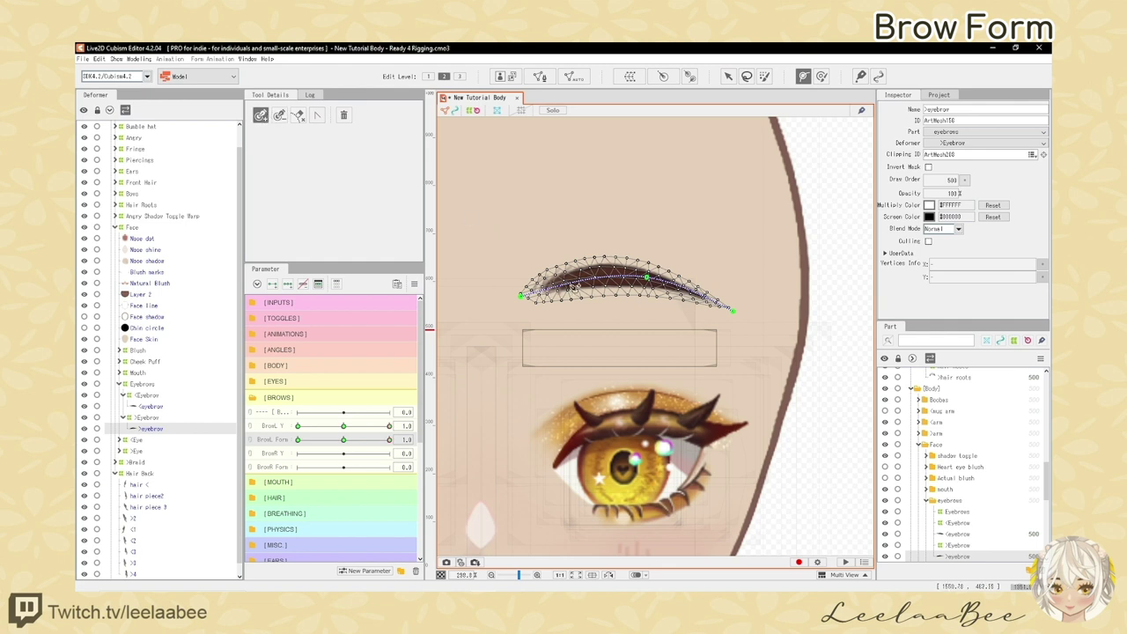
{"action": "left_click", "coordinate": [600, 278]}
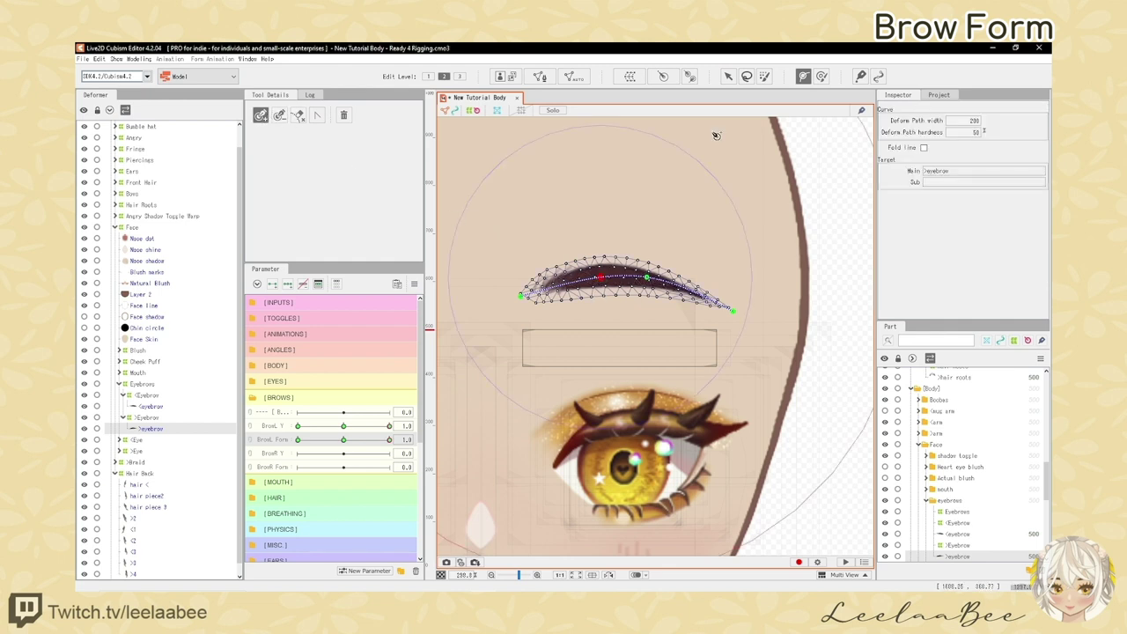
Nudge the raised arch's middle section slightly upward and check the whole face without the selection overlay
{"action": "left_click", "coordinate": [730, 78]}
{"action": "left_click_drag", "start_coordinate": [632, 284], "coordinate": [631, 280]}
{"action": "key", "text": "ctrl+t"}
{"action": "scroll", "coordinate": [628, 286], "scroll_direction": "down", "scroll_amount": 6}
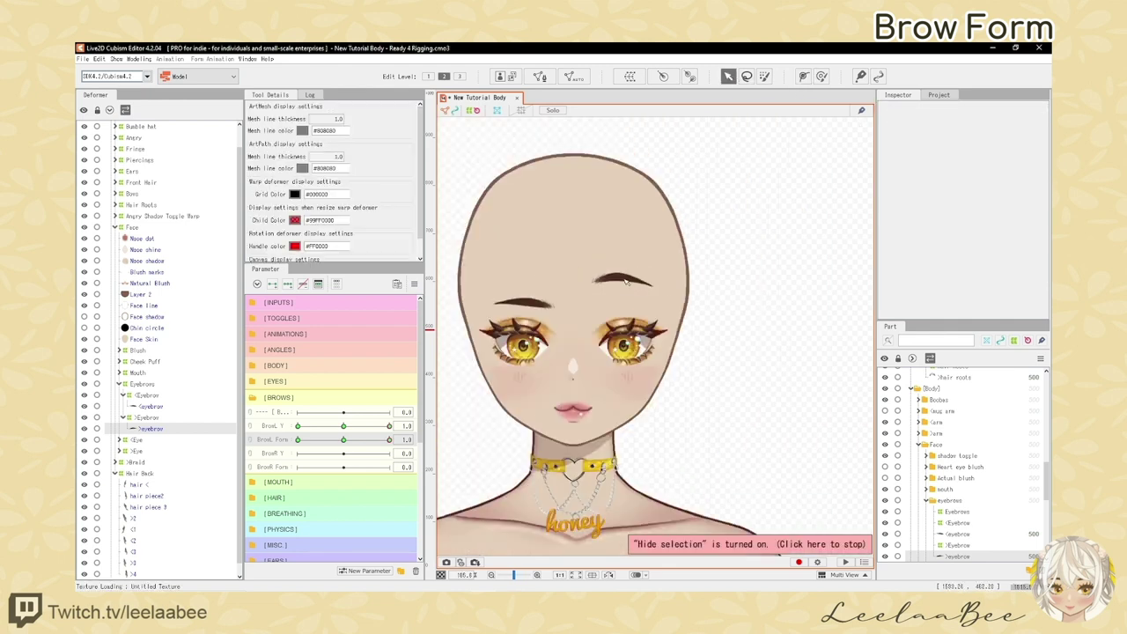
{"action": "scroll", "coordinate": [628, 287], "scroll_direction": "up", "scroll_amount": 4}
Set BrowL Form to -1.0 at BrowL Y 1.0, nudge the slanted brow's inner middle path point, and compare both brows without the overlay
{"action": "left_click_drag", "start_coordinate": [389, 439], "coordinate": [298, 446]}
{"action": "left_click", "coordinate": [344, 426]}
{"action": "scroll", "coordinate": [564, 330], "scroll_direction": "down", "scroll_amount": 4}
{"action": "scroll", "coordinate": [583, 320], "scroll_direction": "up", "scroll_amount": 2}
{"action": "scroll", "coordinate": [587, 317], "scroll_direction": "up", "scroll_amount": 4}
{"action": "key", "text": "ctrl+t"}
{"action": "mouse_move", "coordinate": [593, 298]}
{"action": "left_mouse_down"}
{"action": "mouse_move", "coordinate": [597, 309]}
{"action": "mouse_move", "coordinate": [597, 300]}
{"action": "left_mouse_up"}
{"action": "key", "text": "ctrl+t"}
{"action": "scroll", "coordinate": [603, 308], "scroll_direction": "down", "scroll_amount": 4}
{"action": "scroll", "coordinate": [604, 320], "scroll_direction": "up", "scroll_amount": 2}
{"action": "key", "text": "ctrl+t"}
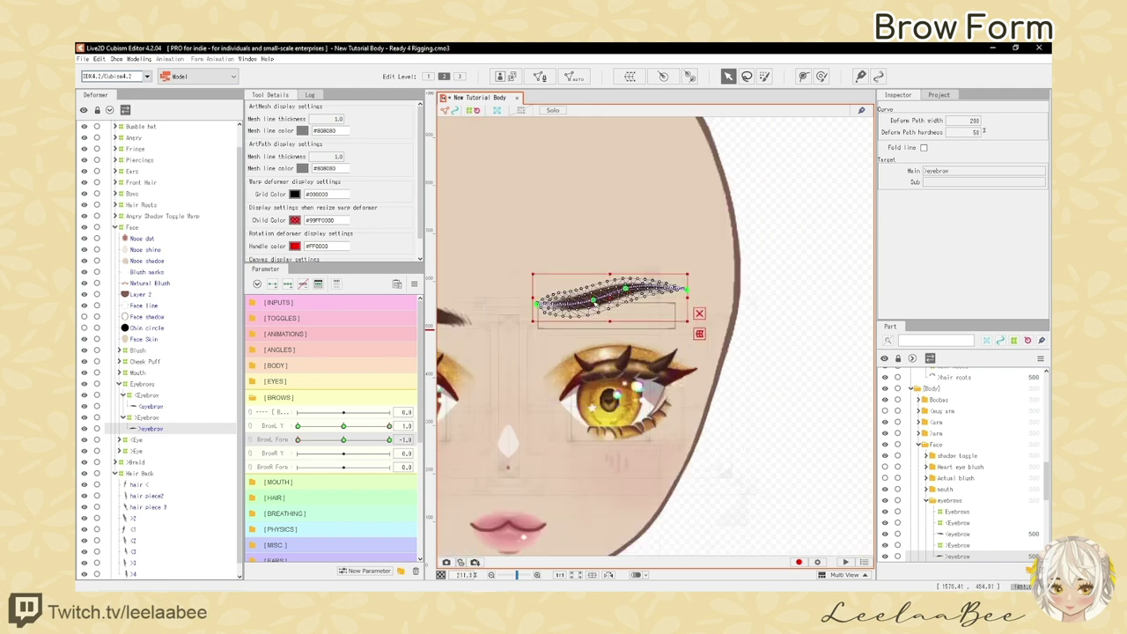
{"action": "key", "text": "ctrl+t"}
{"action": "scroll", "coordinate": [616, 319], "scroll_direction": "down", "scroll_amount": 3}
Set BrowL Y to -1.0 and BrowL Form to 1.0, and raise the >eyebrow's inner end and middle path points into a lowered arch
{"action": "left_click", "coordinate": [344, 439]}
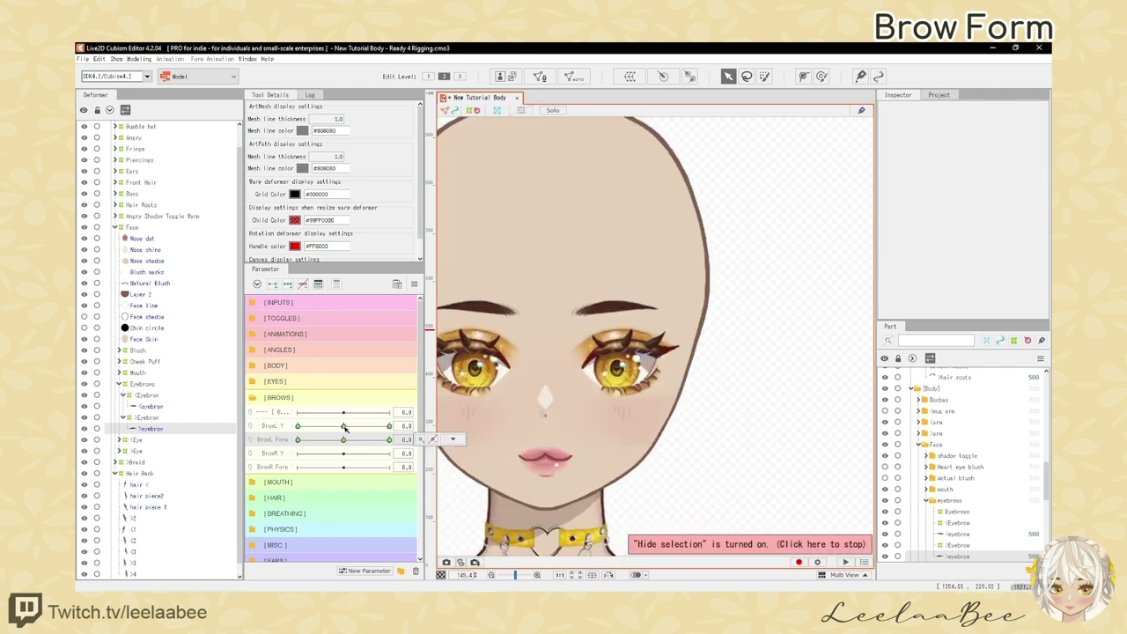
{"action": "left_click_drag", "start_coordinate": [343, 427], "coordinate": [332, 428]}
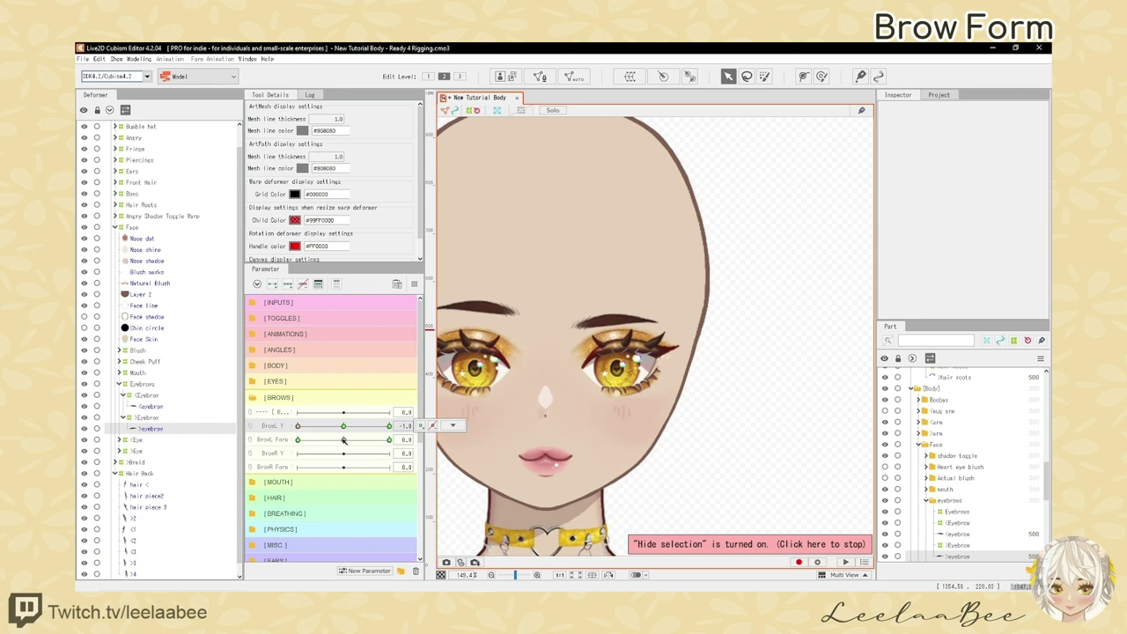
{"action": "left_click", "coordinate": [344, 440]}
{"action": "left_click_drag", "start_coordinate": [382, 443], "coordinate": [390, 440]}
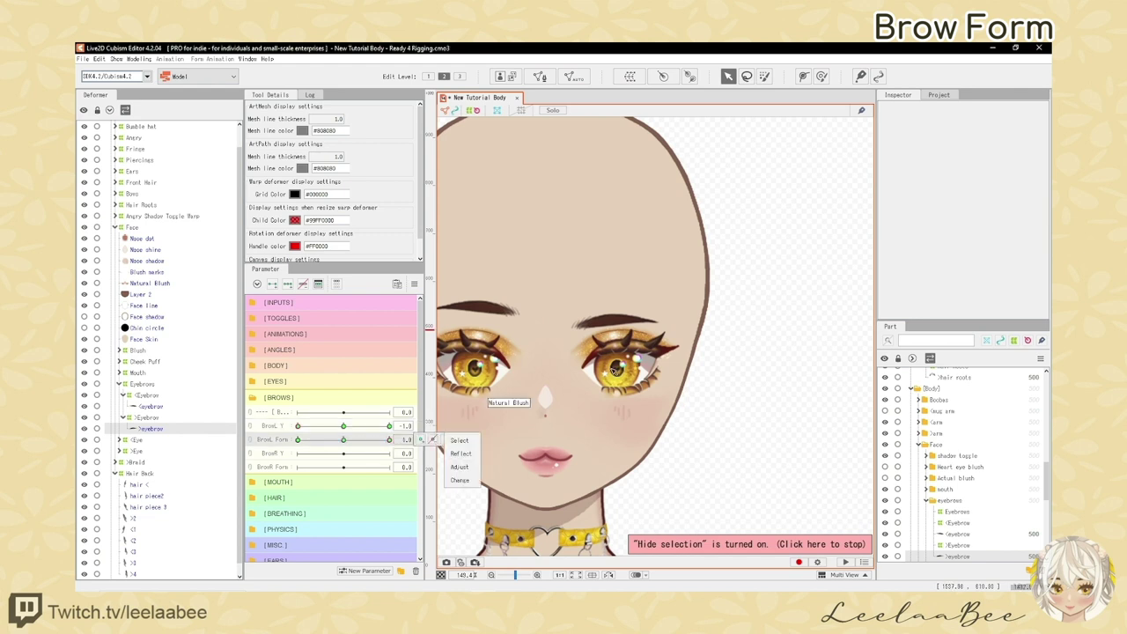
{"action": "scroll", "coordinate": [613, 320], "scroll_direction": "up", "scroll_amount": 4}
{"action": "key", "text": "ctrl+t"}
{"action": "left_click_drag", "start_coordinate": [600, 316], "coordinate": [647, 310]}
{"action": "left_click_drag", "start_coordinate": [520, 336], "coordinate": [520, 325]}
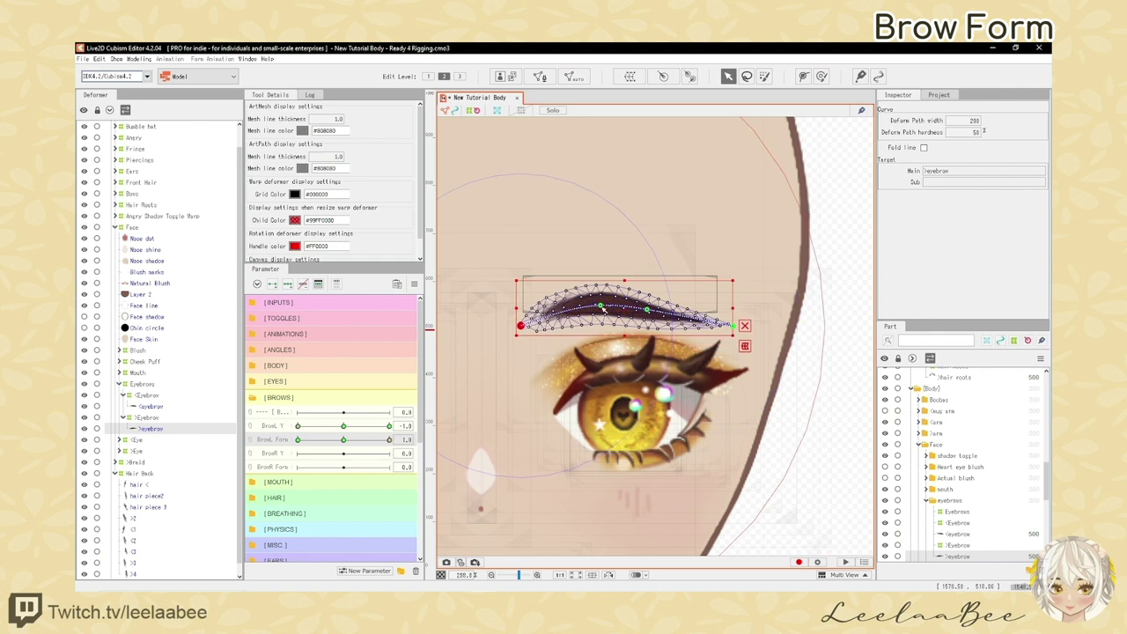
{"action": "left_click_drag", "start_coordinate": [602, 306], "coordinate": [647, 305]}
{"action": "key", "text": "ctrl+t"}
{"action": "scroll", "coordinate": [644, 311], "scroll_direction": "down", "scroll_amount": 2}
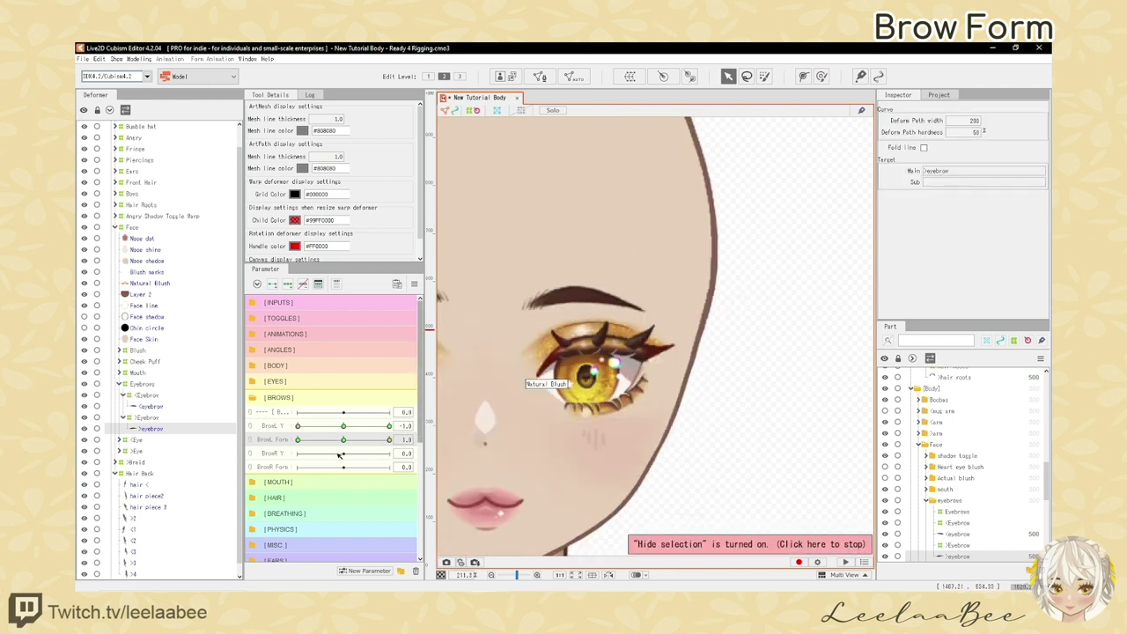
Set BrowL Form to -1.0 with BrowL Y at -1.0 and lower the >eyebrow's middle path points, checking the shape without the overlay
{"action": "left_click_drag", "start_coordinate": [346, 449], "coordinate": [382, 449]}
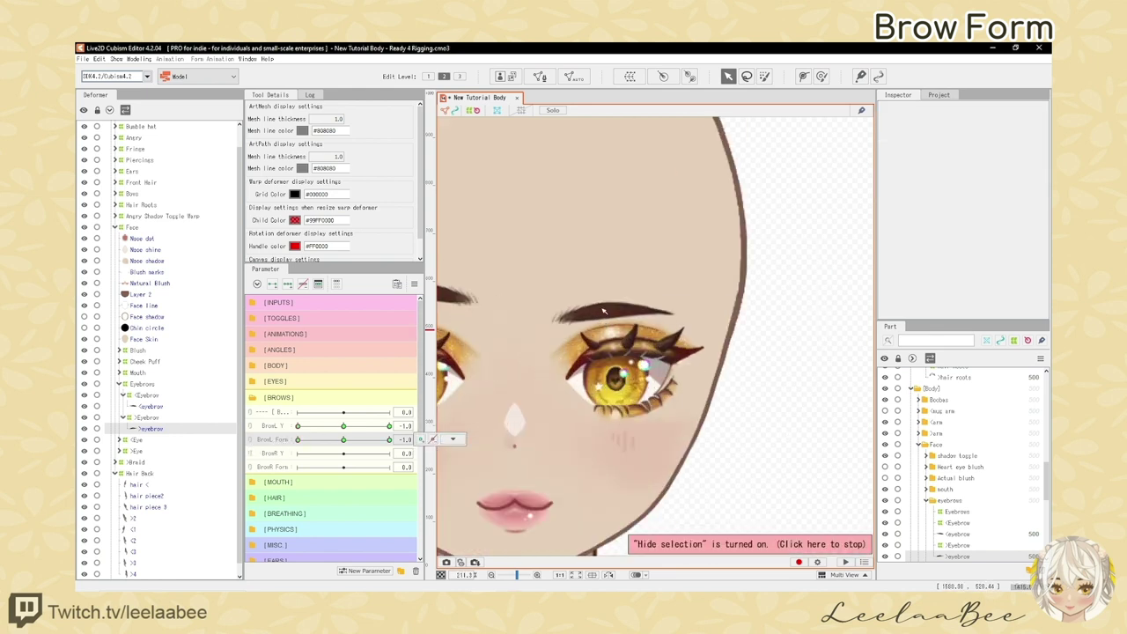
{"action": "scroll", "coordinate": [604, 311], "scroll_direction": "up", "scroll_amount": 2}
{"action": "key", "text": "ctrl+h"}
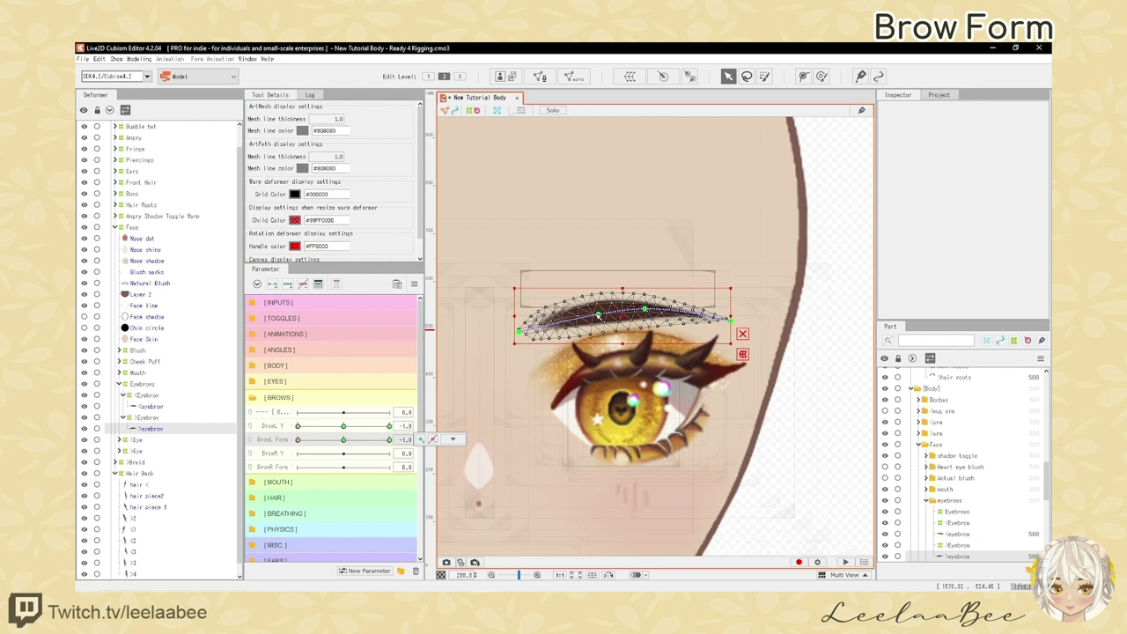
{"action": "left_click_drag", "start_coordinate": [604, 320], "coordinate": [597, 327]}
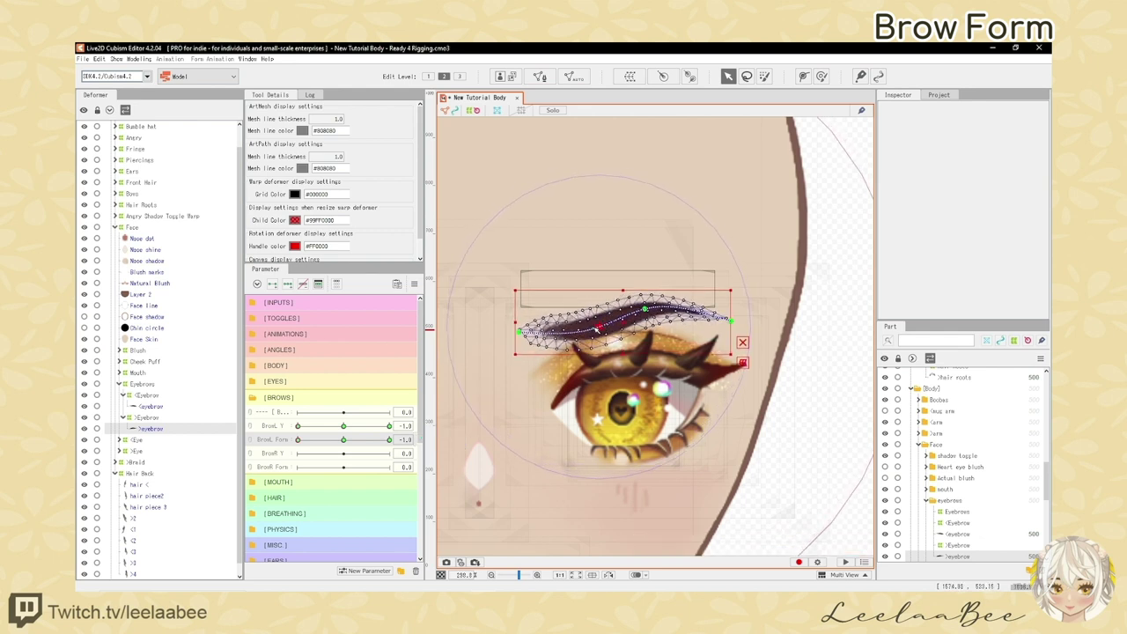
{"action": "left_click", "coordinate": [646, 309]}
{"action": "left_click_drag", "start_coordinate": [647, 310], "coordinate": [611, 324]}
{"action": "key", "text": "ctrl+h"}
{"action": "scroll", "coordinate": [653, 314], "scroll_direction": "down", "scroll_amount": 3}
{"action": "scroll", "coordinate": [647, 318], "scroll_direction": "up", "scroll_amount": 3}
Raise the lowered brow's inner end slightly and lower its outer middle path point to flatten the curve
{"action": "key", "text": "ctrl+h"}
{"action": "left_click", "coordinate": [531, 327]}
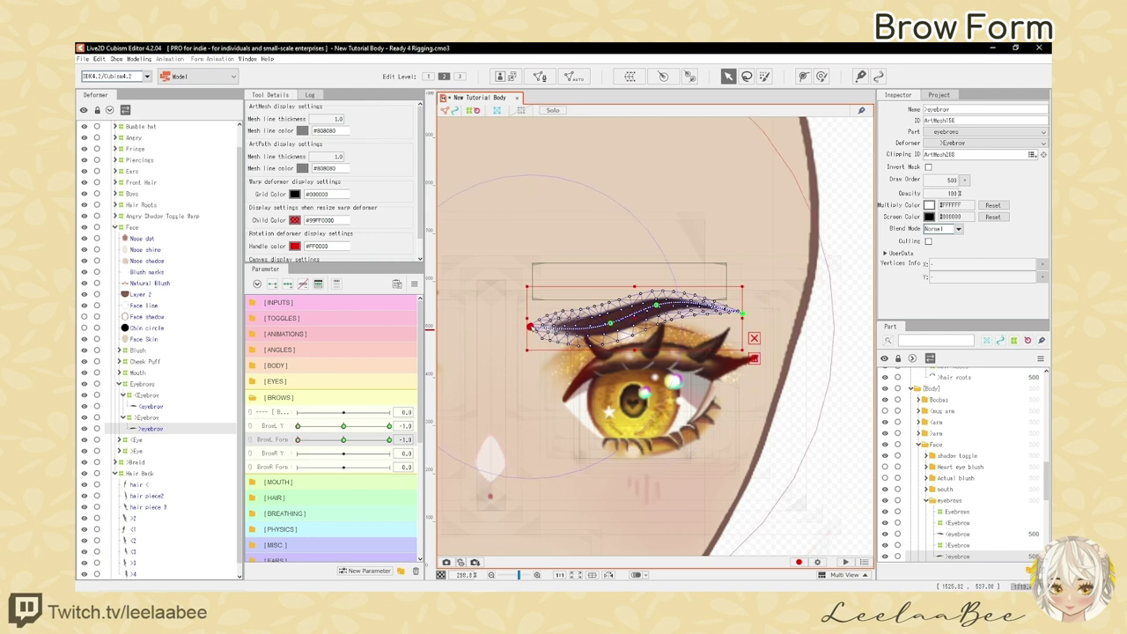
{"action": "left_click_drag", "start_coordinate": [531, 327], "coordinate": [531, 325]}
{"action": "key", "text": "ctrl+h"}
{"action": "scroll", "coordinate": [653, 324], "scroll_direction": "down", "scroll_amount": 3}
{"action": "scroll", "coordinate": [649, 325], "scroll_direction": "up", "scroll_amount": 3}
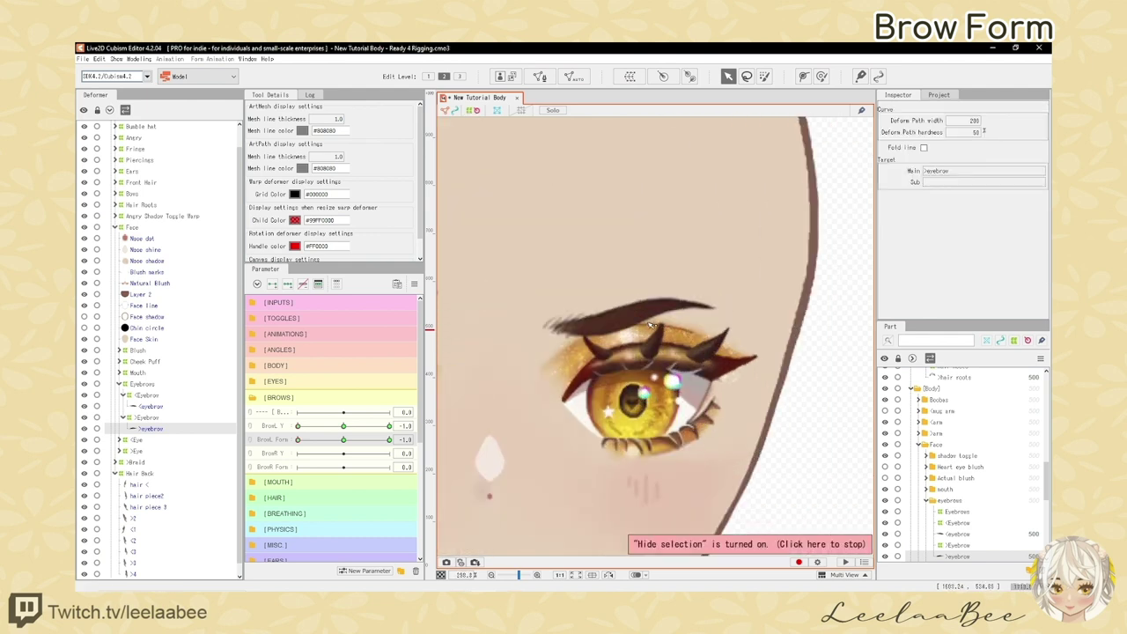
{"action": "key", "text": "ctrl+h"}
{"action": "left_click_drag", "start_coordinate": [656, 305], "coordinate": [657, 314]}
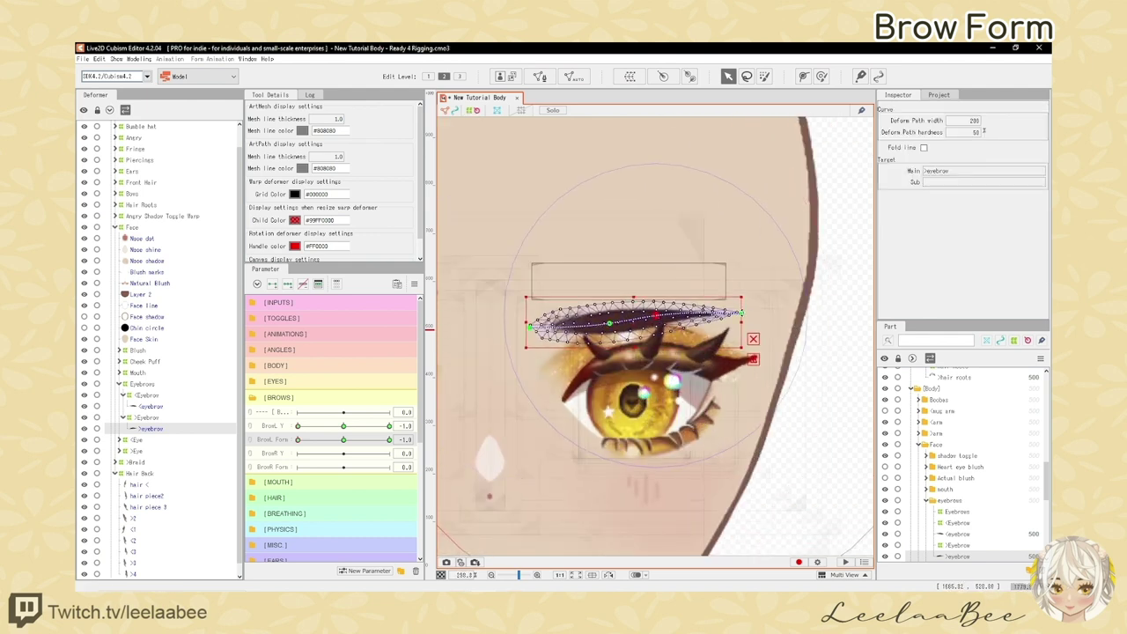
Raise the brow's outer end into an angry slant, adjust its inner end and outer middle point, and check the face
{"action": "left_click", "coordinate": [428, 77]}
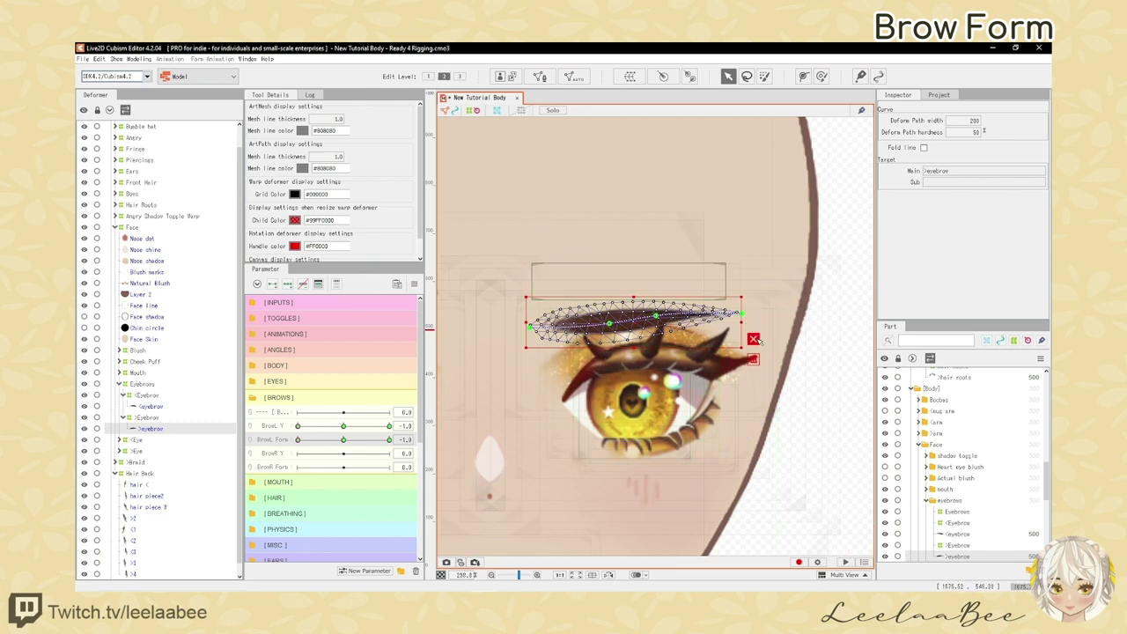
{"action": "left_click_drag", "start_coordinate": [742, 314], "coordinate": [738, 301]}
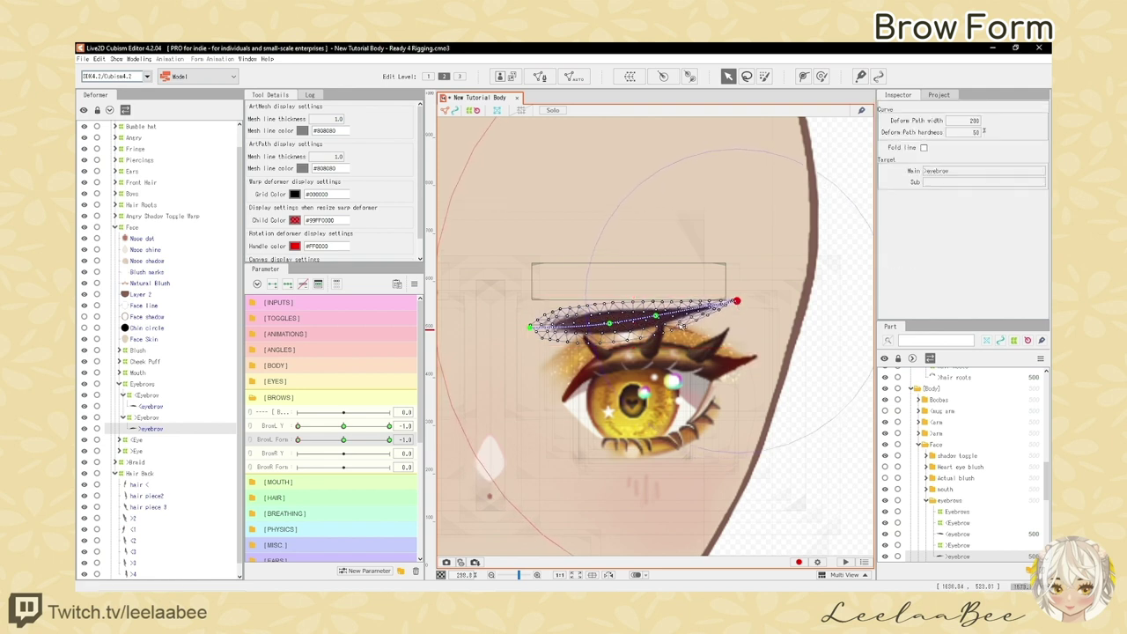
{"action": "left_click_drag", "start_coordinate": [656, 315], "coordinate": [656, 317]}
{"action": "left_click_drag", "start_coordinate": [530, 326], "coordinate": [530, 320]}
{"action": "left_click_drag", "start_coordinate": [737, 301], "coordinate": [727, 292]}
{"action": "key", "text": "ctrl+t"}
{"action": "scroll", "coordinate": [715, 313], "scroll_direction": "down", "scroll_amount": 4}
{"action": "scroll", "coordinate": [692, 321], "scroll_direction": "up", "scroll_amount": 2}
{"action": "key", "text": "ctrl+t"}
Lower the slanted brow's inner middle path point and inner end slightly, comparing the result with the selection overlay hidden
{"action": "key", "text": "ctrl+t"}
{"action": "key", "text": "ctrl+t"}
{"action": "left_click_drag", "start_coordinate": [667, 322], "coordinate": [667, 330]}
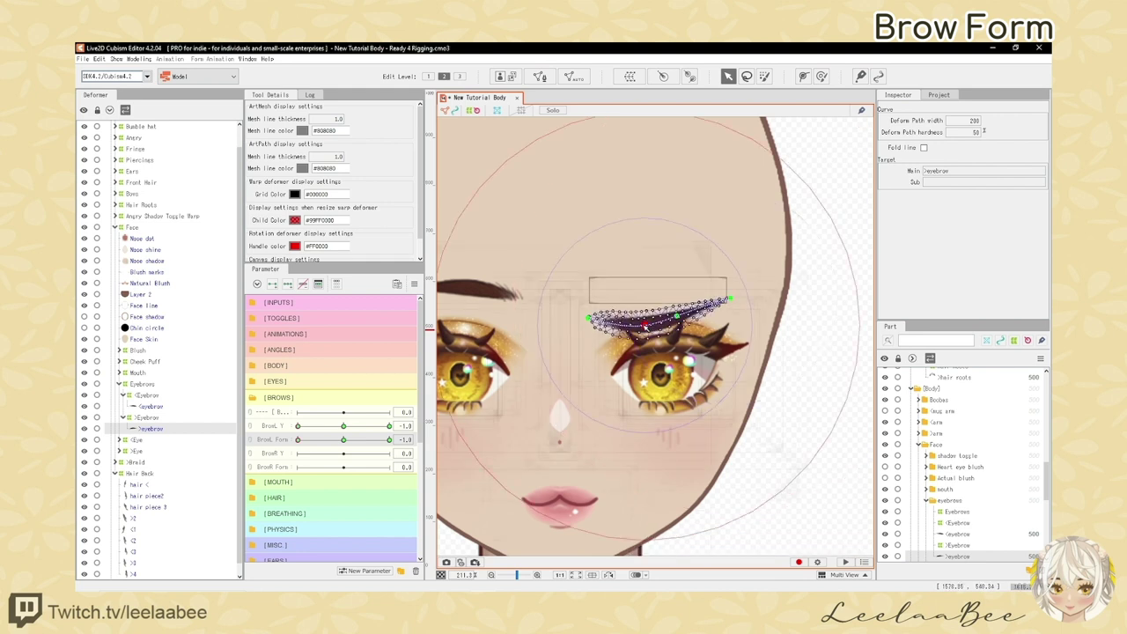
{"action": "key", "text": "ctrl+t"}
{"action": "scroll", "coordinate": [667, 332], "scroll_direction": "down", "scroll_amount": 2}
{"action": "scroll", "coordinate": [666, 333], "scroll_direction": "up", "scroll_amount": 2}
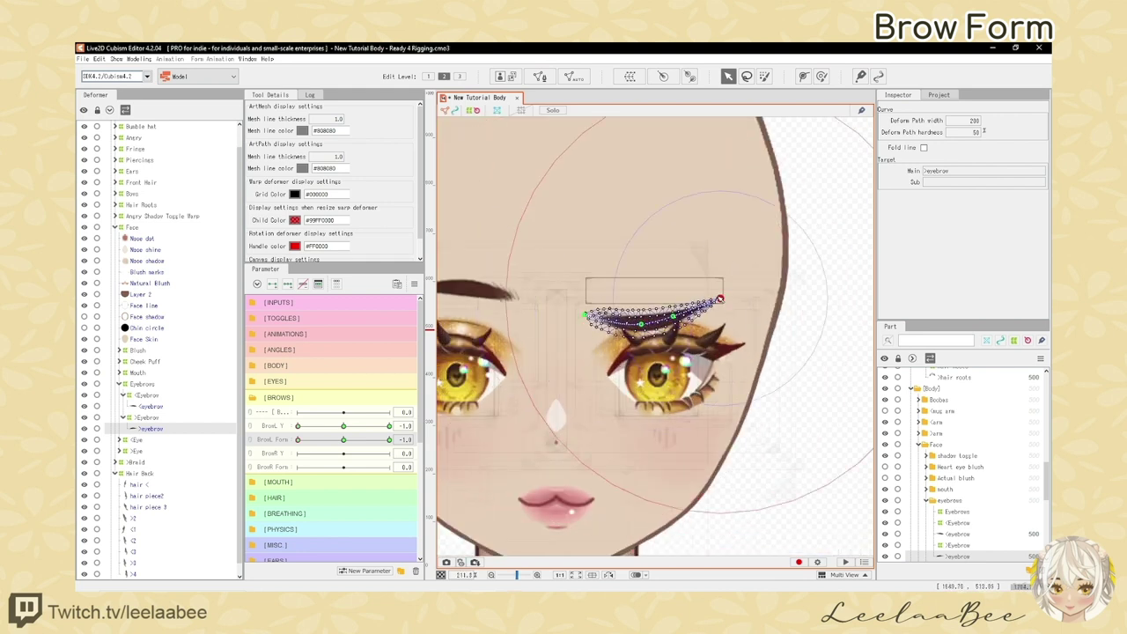
{"action": "left_click", "coordinate": [343, 440]}
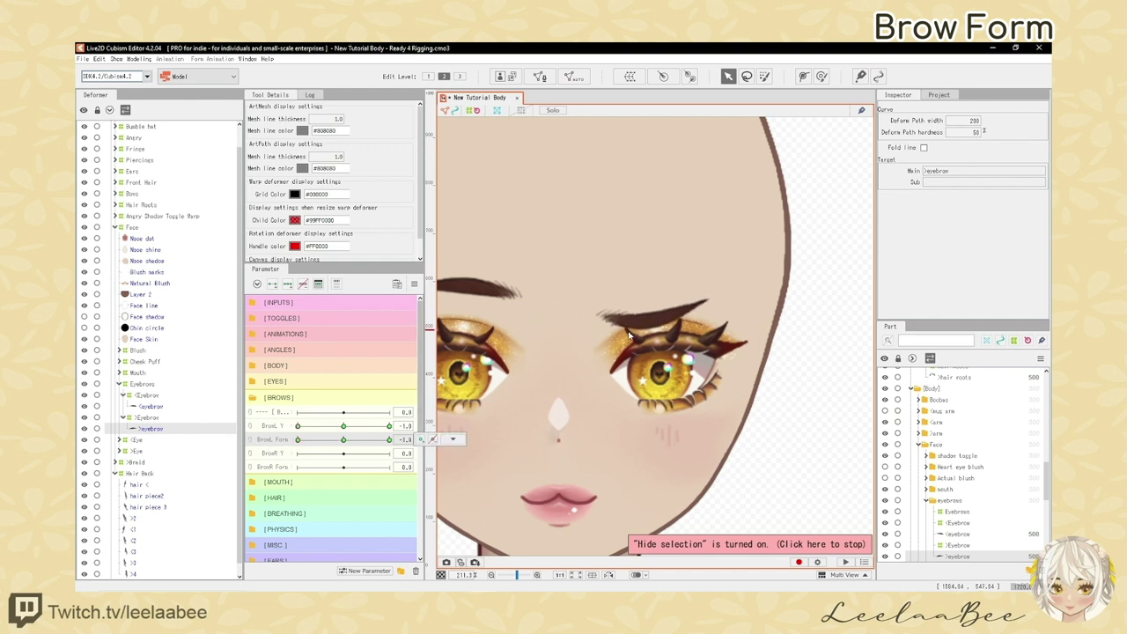
{"action": "key", "text": "ctrl+t"}
{"action": "left_click_drag", "start_coordinate": [587, 314], "coordinate": [588, 320]}
{"action": "key", "text": "ctrl+t"}
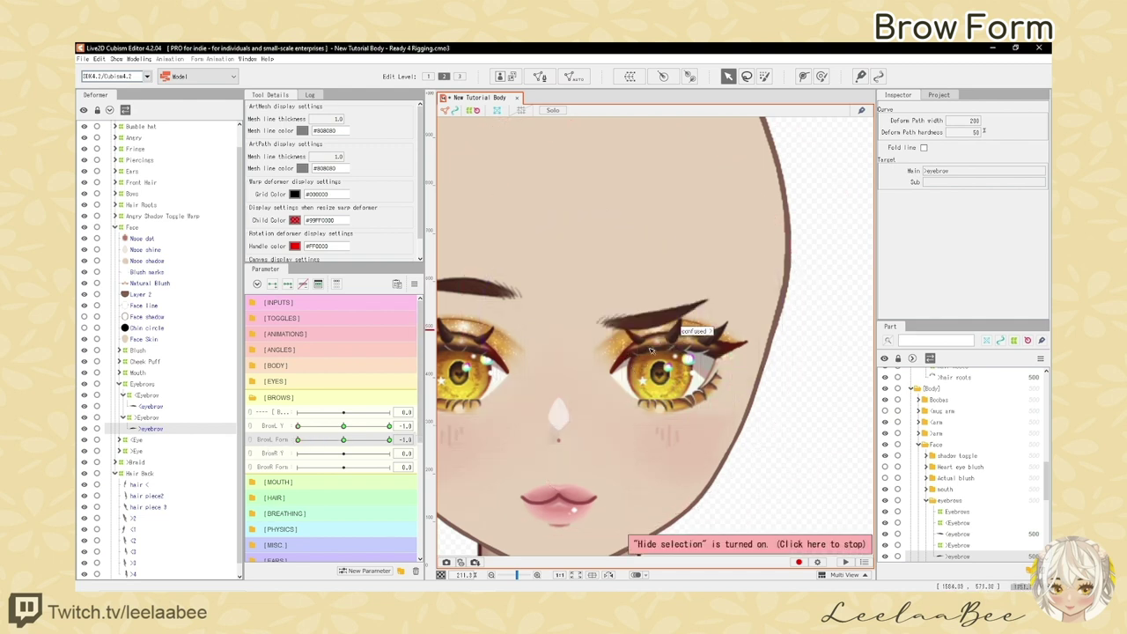
Scrub BrowL Form and BrowL Y to examine how the brow shapes blend at full-face and close-up views
{"action": "scroll", "coordinate": [613, 338], "scroll_direction": "down", "scroll_amount": 2}
{"action": "left_click_drag", "start_coordinate": [297, 439], "coordinate": [331, 442]}
{"action": "scroll", "coordinate": [660, 401], "scroll_direction": "down", "scroll_amount": 2}
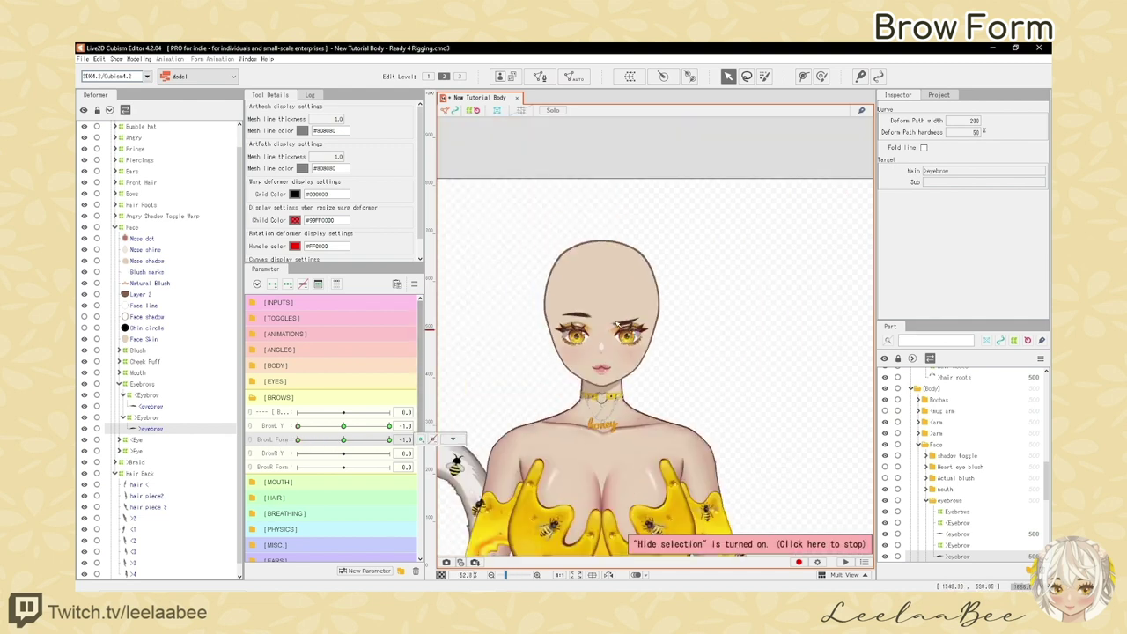
{"action": "scroll", "coordinate": [660, 400], "scroll_direction": "up", "scroll_amount": 5}
{"action": "left_click", "coordinate": [343, 426]}
{"action": "left_click_drag", "start_coordinate": [343, 427], "coordinate": [268, 418]}
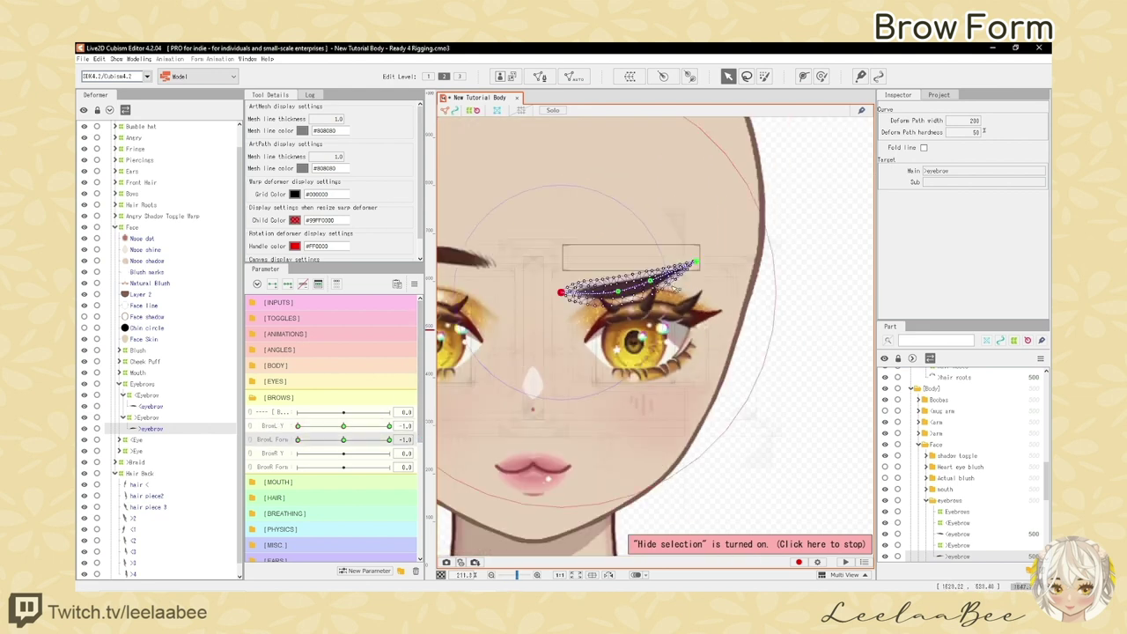
{"action": "scroll", "coordinate": [556, 373], "scroll_direction": "up", "scroll_amount": 3}
{"action": "mouse_move", "coordinate": [297, 439]}
{"action": "left_mouse_down"}
{"action": "mouse_move", "coordinate": [352, 446]}
{"action": "mouse_move", "coordinate": [284, 445]}
{"action": "left_mouse_up"}
{"action": "scroll", "coordinate": [697, 321], "scroll_direction": "down", "scroll_amount": 6}
{"action": "scroll", "coordinate": [680, 307], "scroll_direction": "up", "scroll_amount": 2}
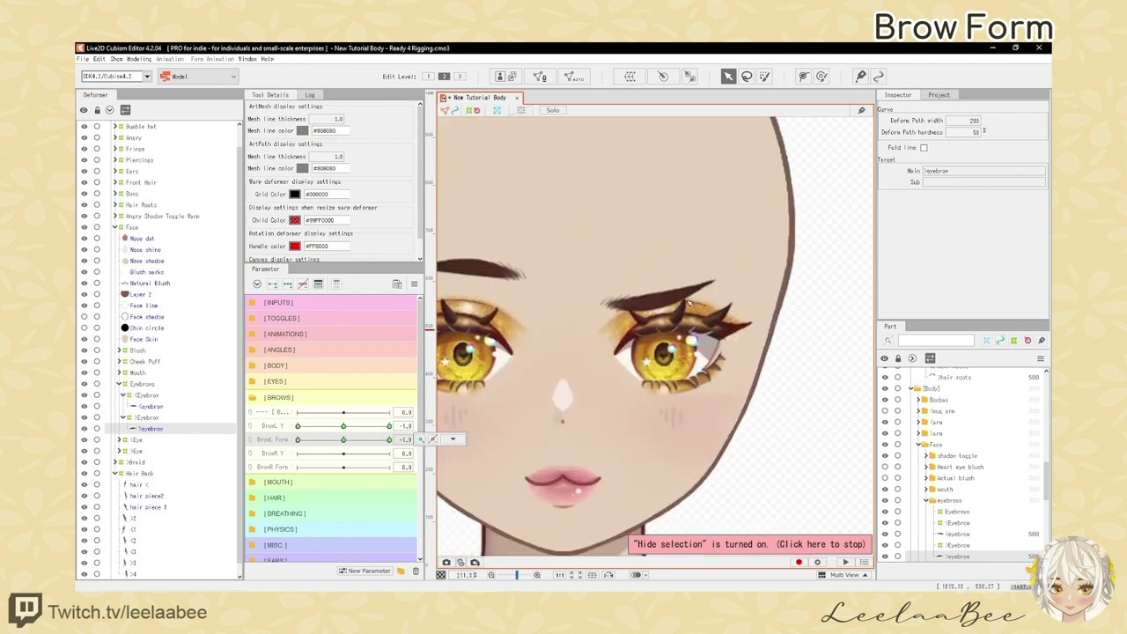
Replace the >eyebrow deform path's two middle points with a single point at the brow's center
{"action": "key", "text": "ctrl+t"}
{"action": "left_click", "coordinate": [803, 76]}
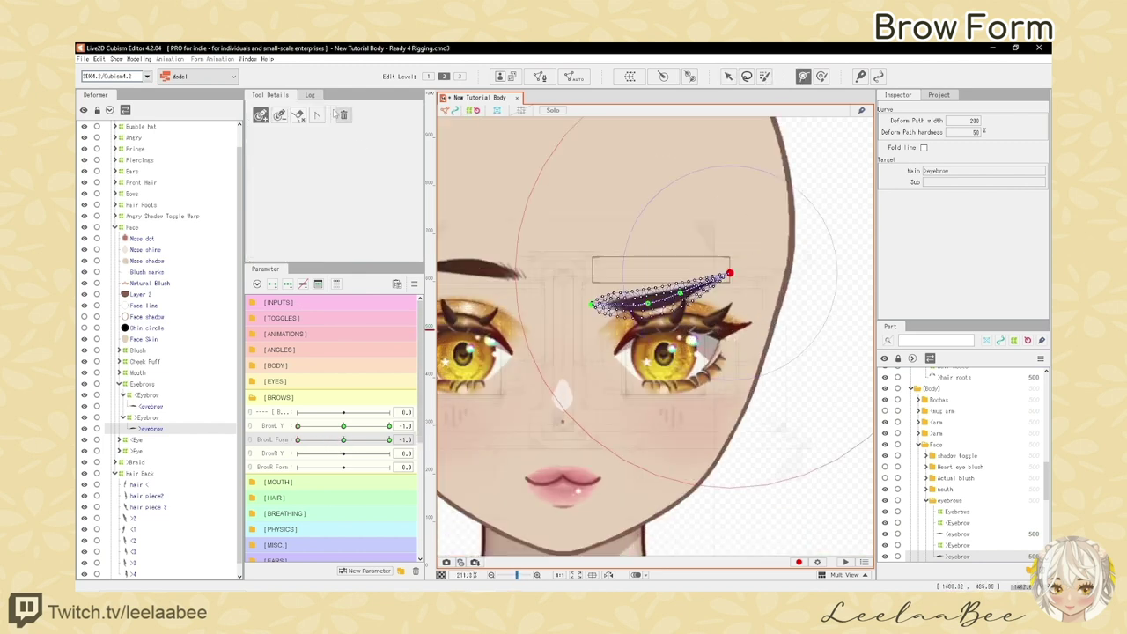
{"action": "left_click", "coordinate": [662, 301]}
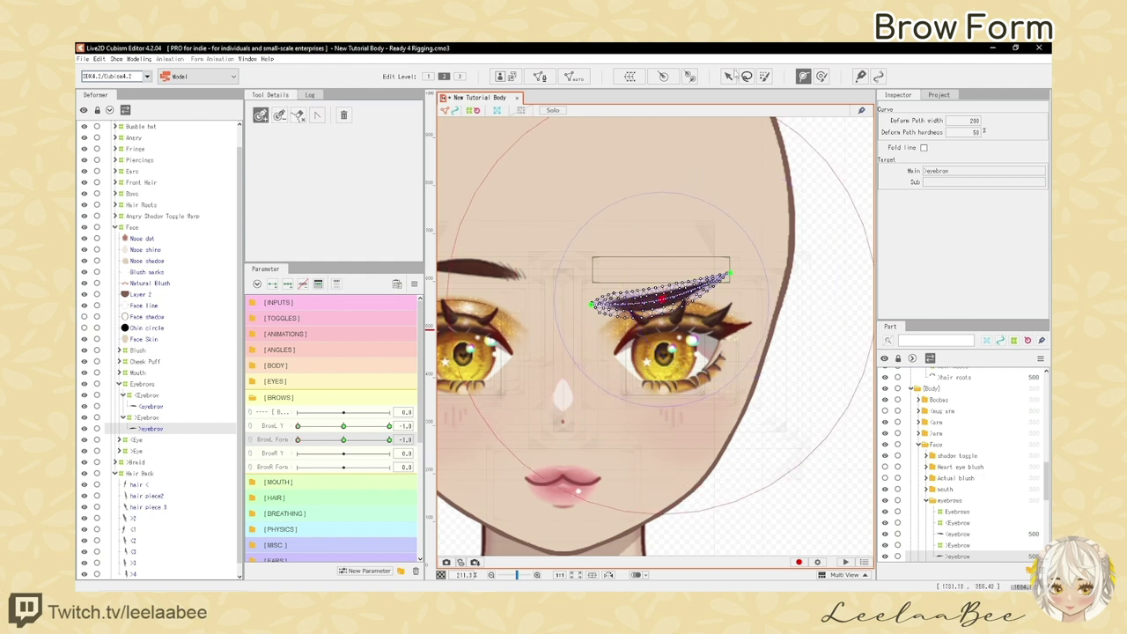
Lower the slanted brow's new center point, raise its outer and inner ends slightly, and check the face without the overlay
{"action": "left_click", "coordinate": [729, 75]}
{"action": "scroll", "coordinate": [691, 316], "scroll_direction": "up", "scroll_amount": 3}
{"action": "left_click_drag", "start_coordinate": [651, 291], "coordinate": [650, 295]}
{"action": "left_click_drag", "start_coordinate": [745, 255], "coordinate": [745, 252]}
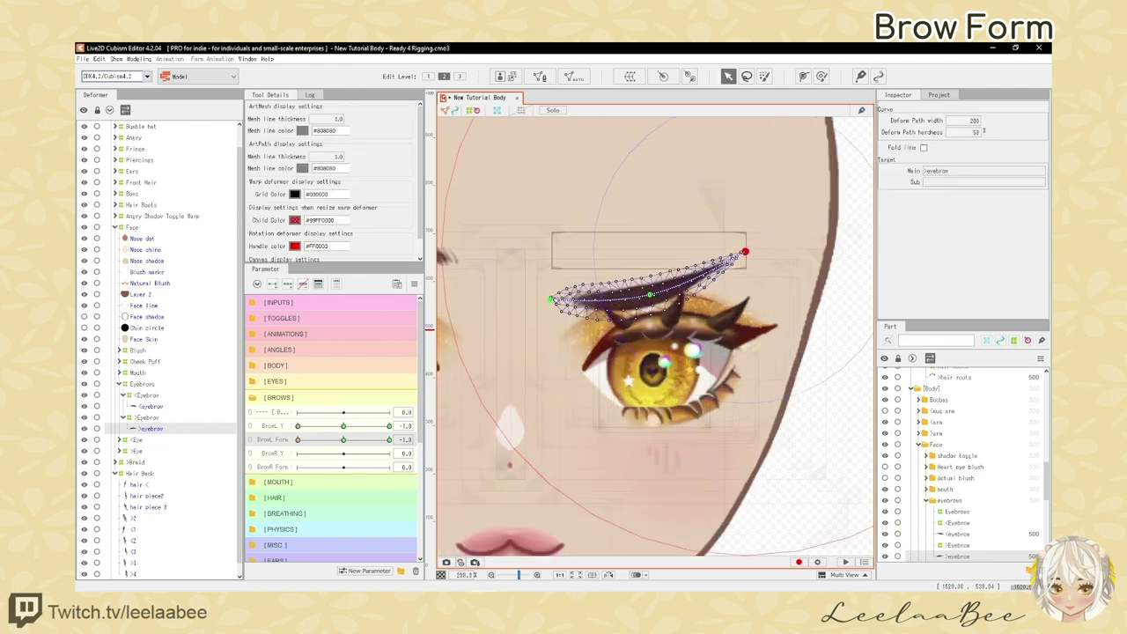
{"action": "left_click_drag", "start_coordinate": [551, 299], "coordinate": [550, 296]}
{"action": "key", "text": "ctrl+t"}
{"action": "scroll", "coordinate": [666, 331], "scroll_direction": "down", "scroll_amount": 6}
{"action": "scroll", "coordinate": [667, 331], "scroll_direction": "up", "scroll_amount": 2}
Scrub BrowL Form between its extremes at different BrowL Y values to check the brow shapes, and return both parameters to 0.0
{"action": "left_click_drag", "start_coordinate": [298, 439], "coordinate": [324, 440]}
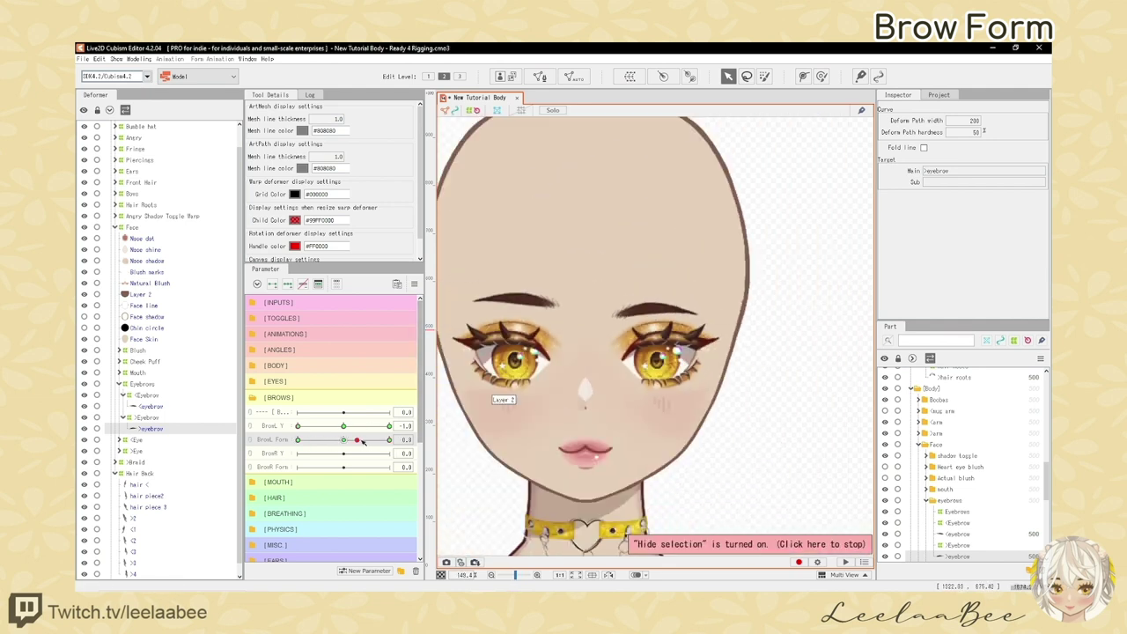
{"action": "left_click_drag", "start_coordinate": [389, 439], "coordinate": [302, 437]}
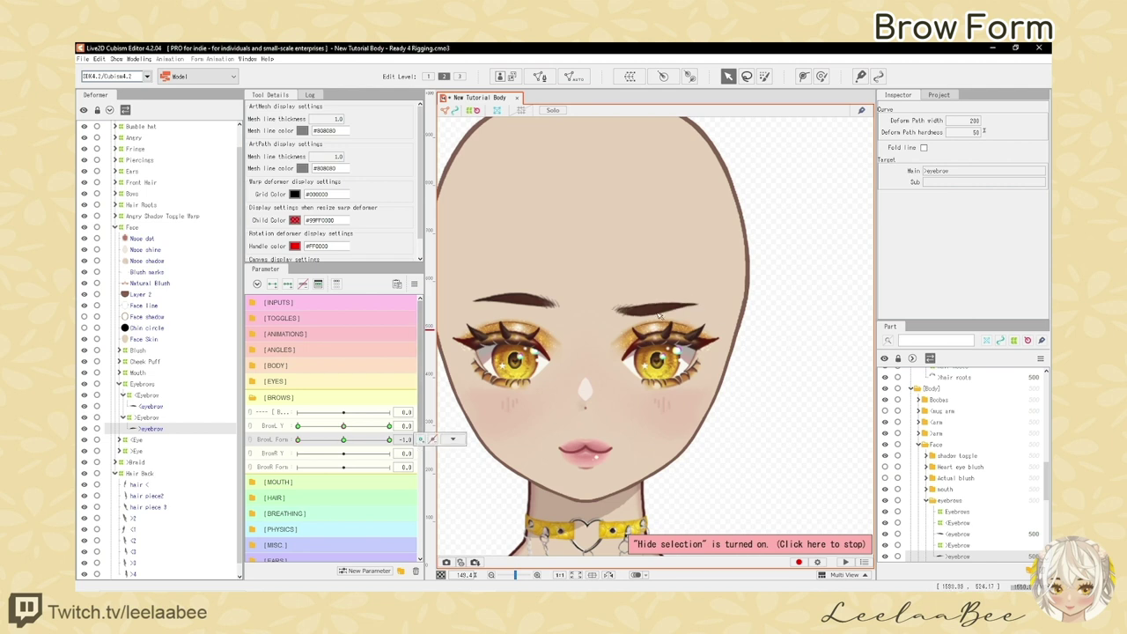
{"action": "left_click_drag", "start_coordinate": [648, 308], "coordinate": [649, 311]}
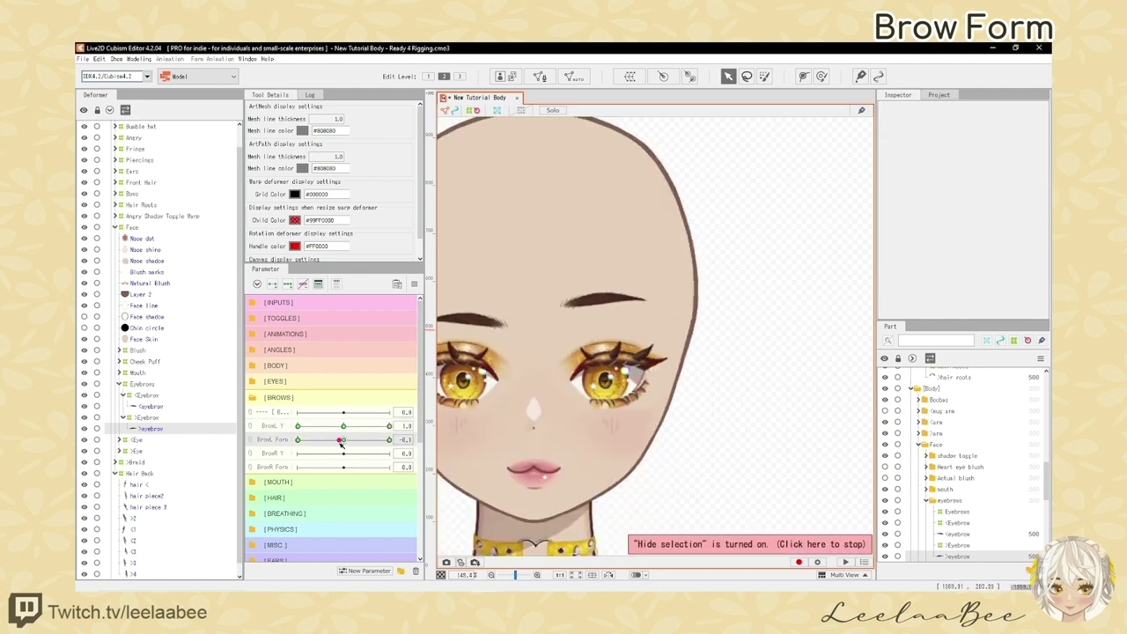
{"action": "left_click_drag", "start_coordinate": [341, 440], "coordinate": [388, 439]}
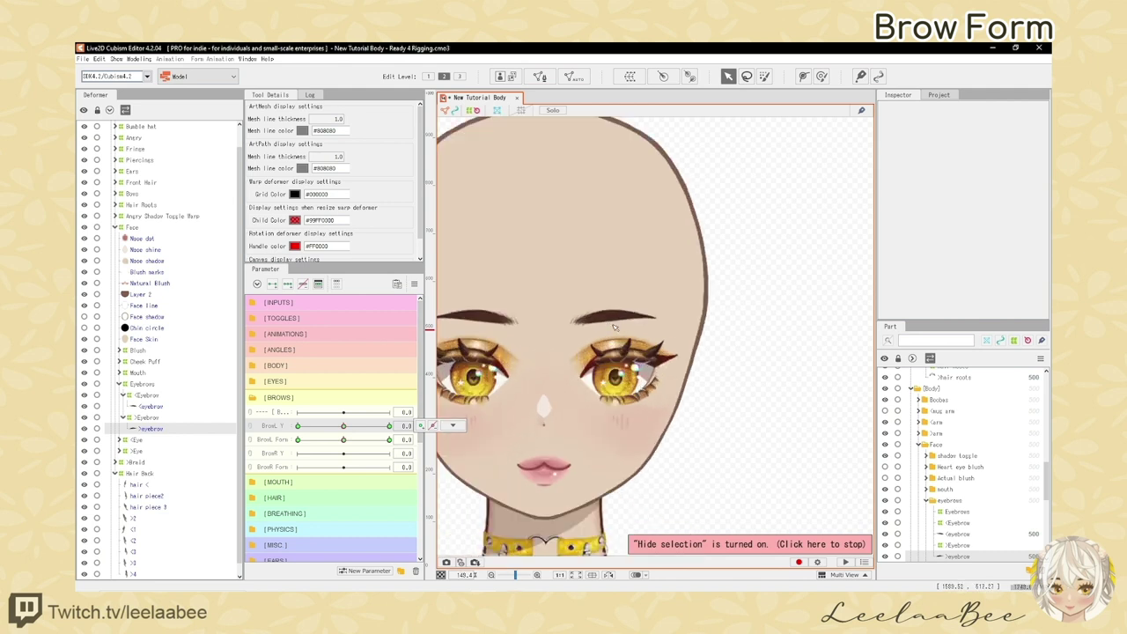
{"action": "scroll", "coordinate": [615, 327], "scroll_direction": "up", "scroll_amount": 3}
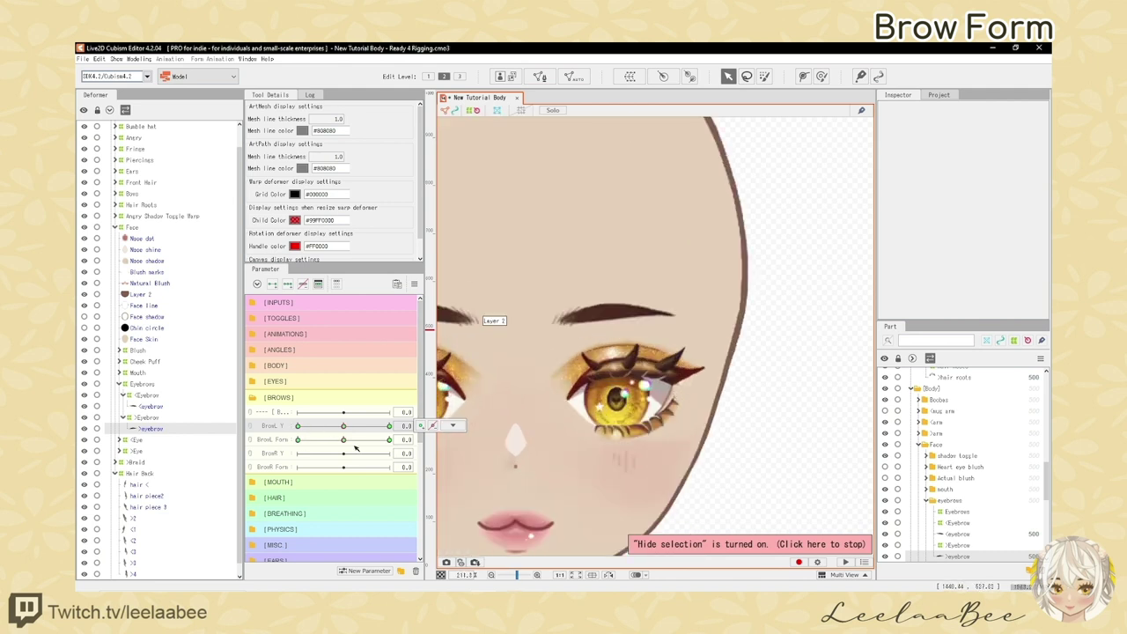
Combine BrowL Y and BrowL Form into a two-axis grid and check the brow shapes at different zoom levels
{"action": "left_click", "coordinate": [251, 427]}
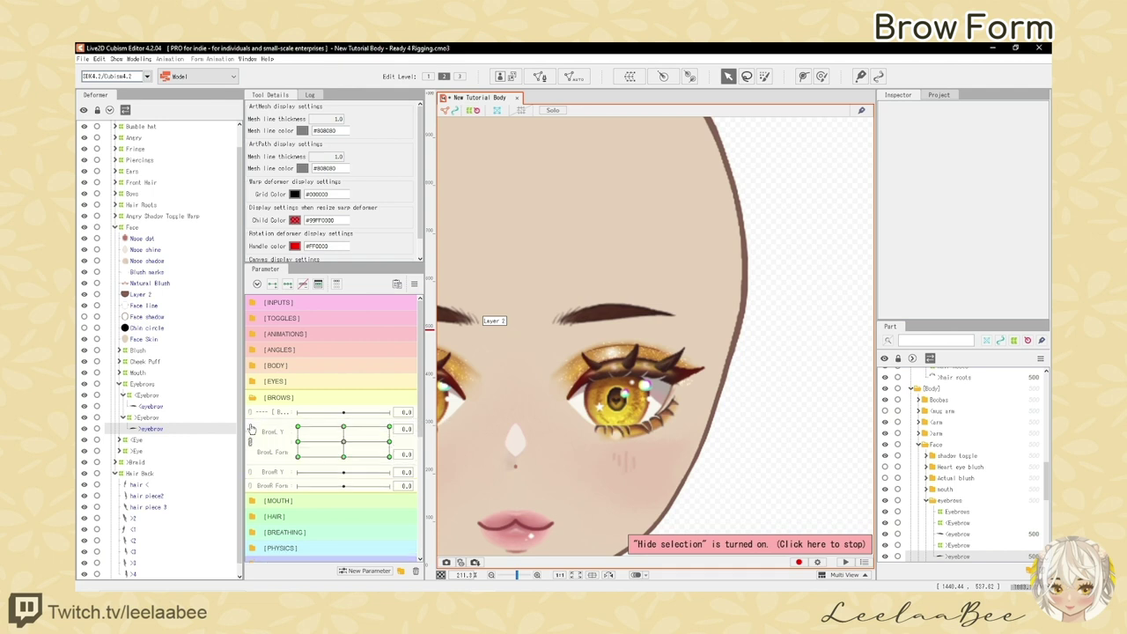
{"action": "mouse_move", "coordinate": [345, 440]}
{"action": "left_mouse_down"}
{"action": "mouse_move", "coordinate": [369, 425]}
{"action": "mouse_move", "coordinate": [312, 444]}
{"action": "mouse_move", "coordinate": [318, 418]}
{"action": "mouse_move", "coordinate": [356, 443]}
{"action": "mouse_move", "coordinate": [297, 449]}
{"action": "mouse_move", "coordinate": [343, 442]}
{"action": "left_mouse_up"}
{"action": "scroll", "coordinate": [621, 319], "scroll_direction": "down", "scroll_amount": 3}
{"action": "scroll", "coordinate": [599, 326], "scroll_direction": "up", "scroll_amount": 3}
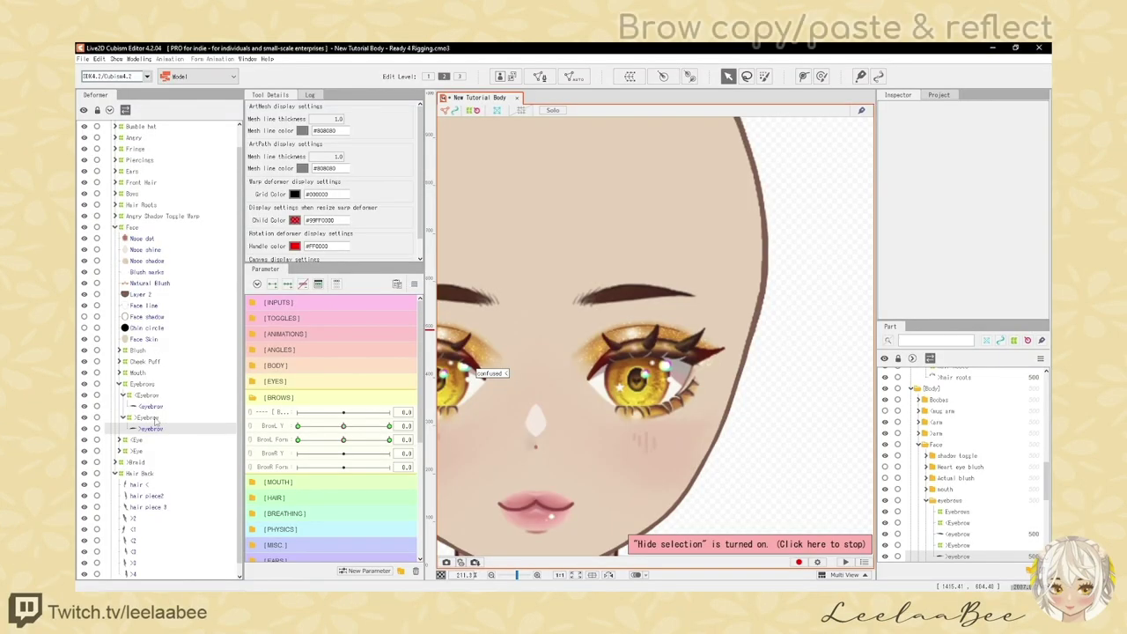
Duplicate the >Eyebrow deformer together with its >eyebrow mesh by copying and pasting them
{"action": "left_click", "coordinate": [151, 428]}
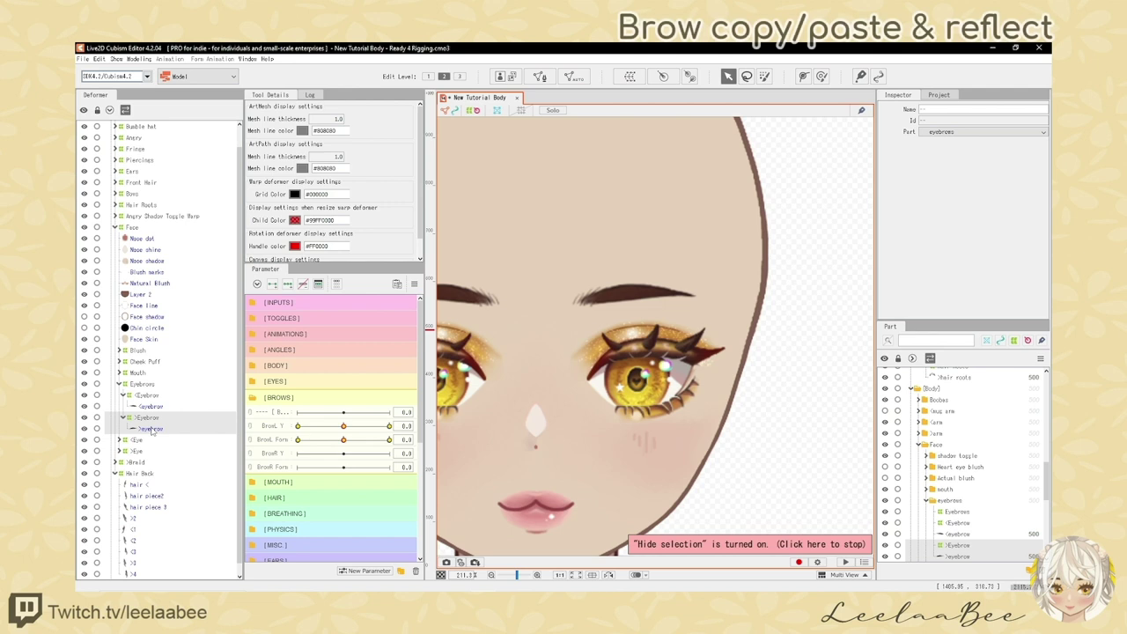
{"action": "left_click", "coordinate": [99, 59]}
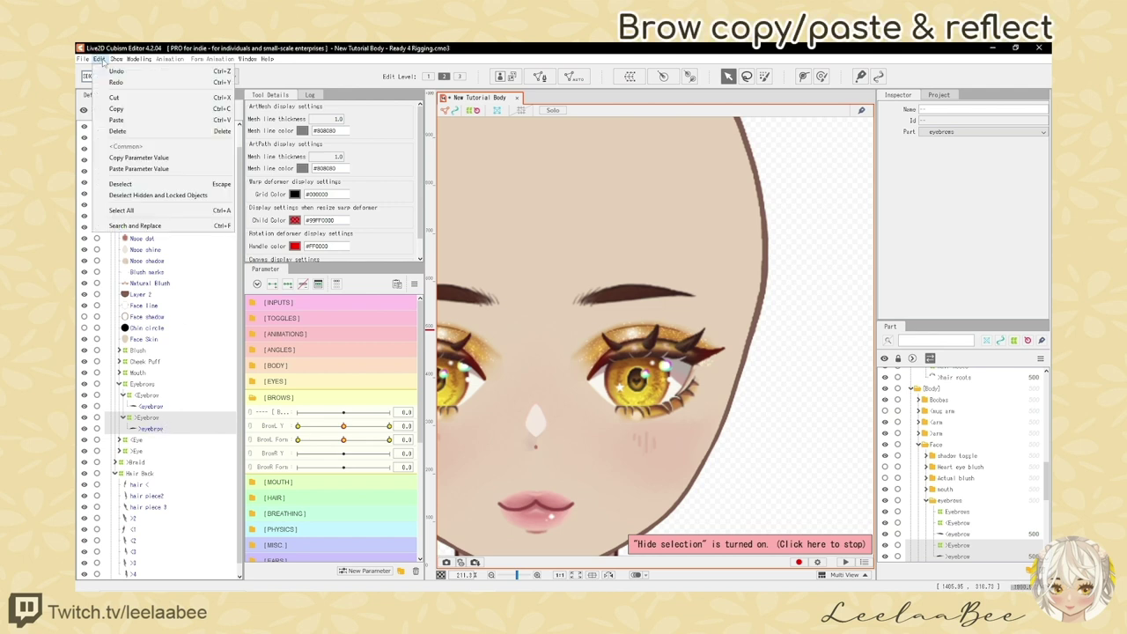
{"action": "left_click", "coordinate": [115, 108]}
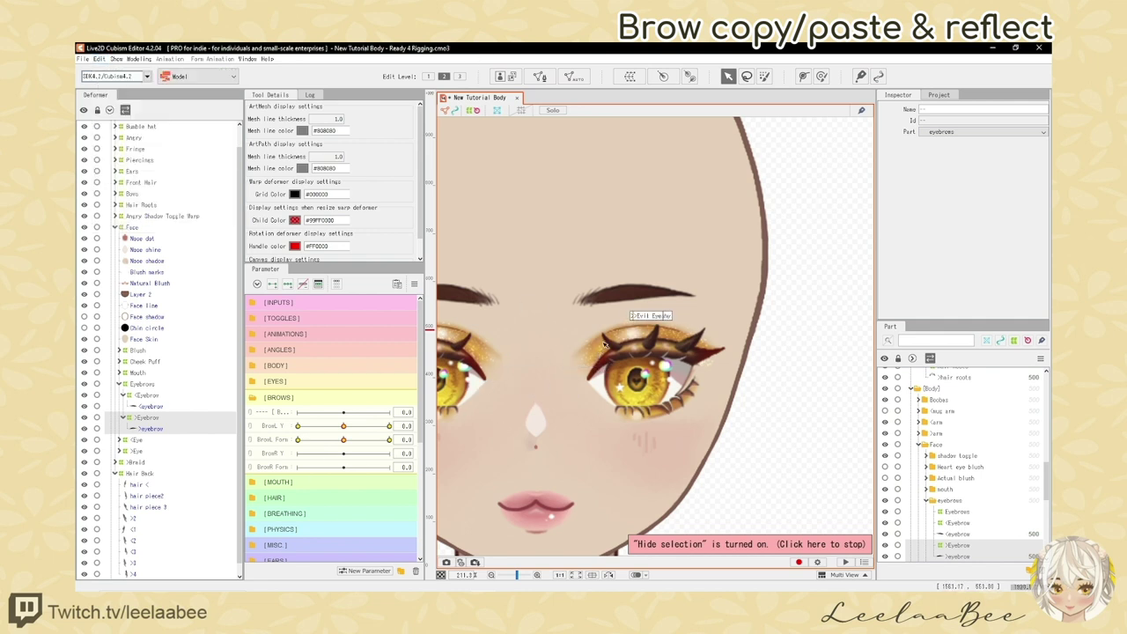
{"action": "key", "text": "ctrl+v"}
{"action": "scroll", "coordinate": [645, 309], "scroll_direction": "up", "scroll_amount": 2}
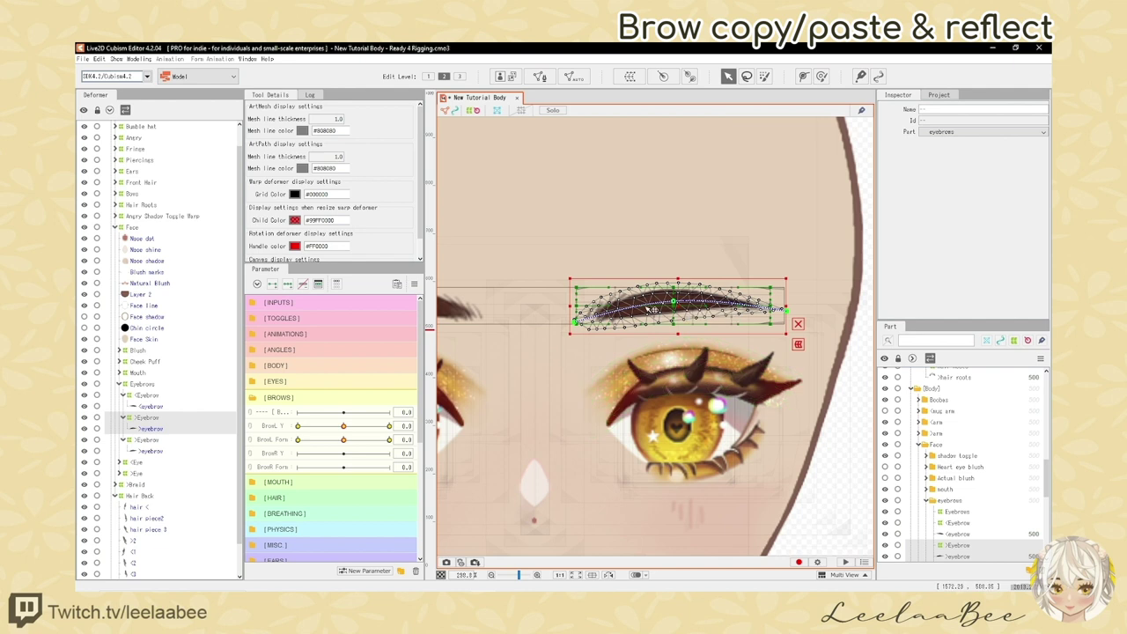
Reflect the pasted eyebrow and its deformer horizontally, leaving BrowL Y and BrowL Form out of the reflection, and inspect the placement
{"action": "right_click", "coordinate": [652, 305]}
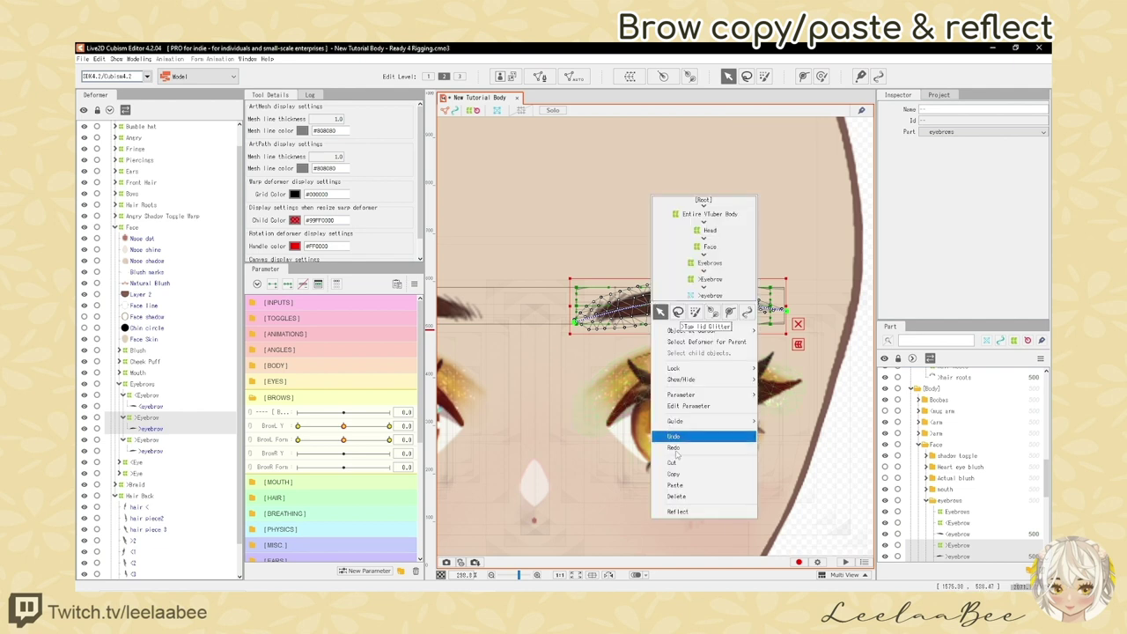
{"action": "left_click", "coordinate": [678, 512]}
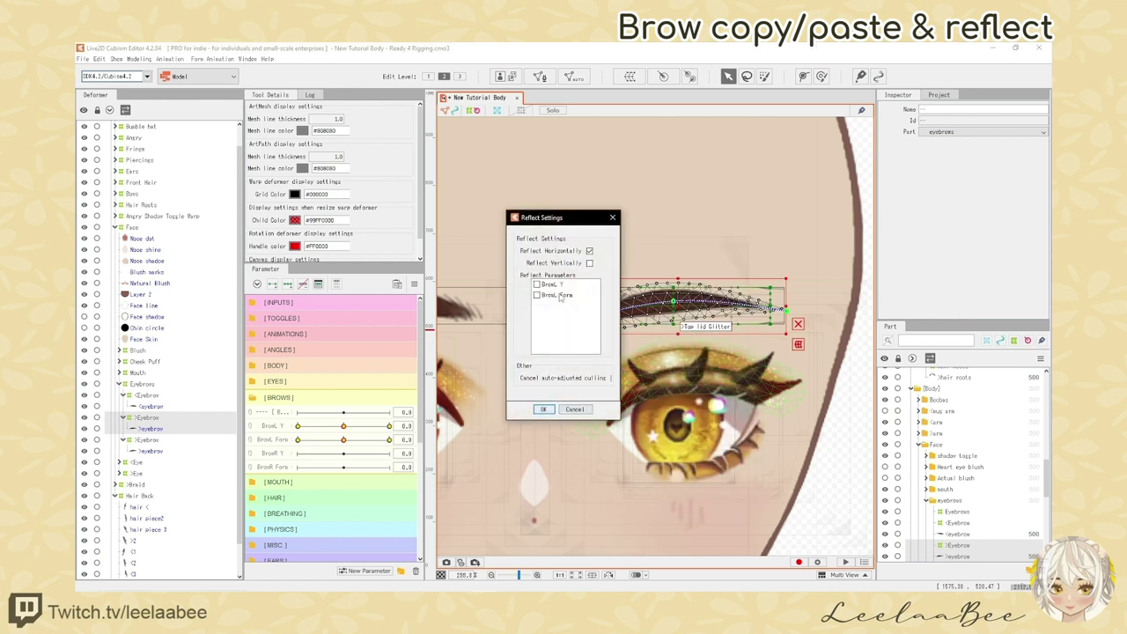
{"action": "left_click", "coordinate": [545, 410]}
{"action": "scroll", "coordinate": [498, 359], "scroll_direction": "down", "scroll_amount": 2}
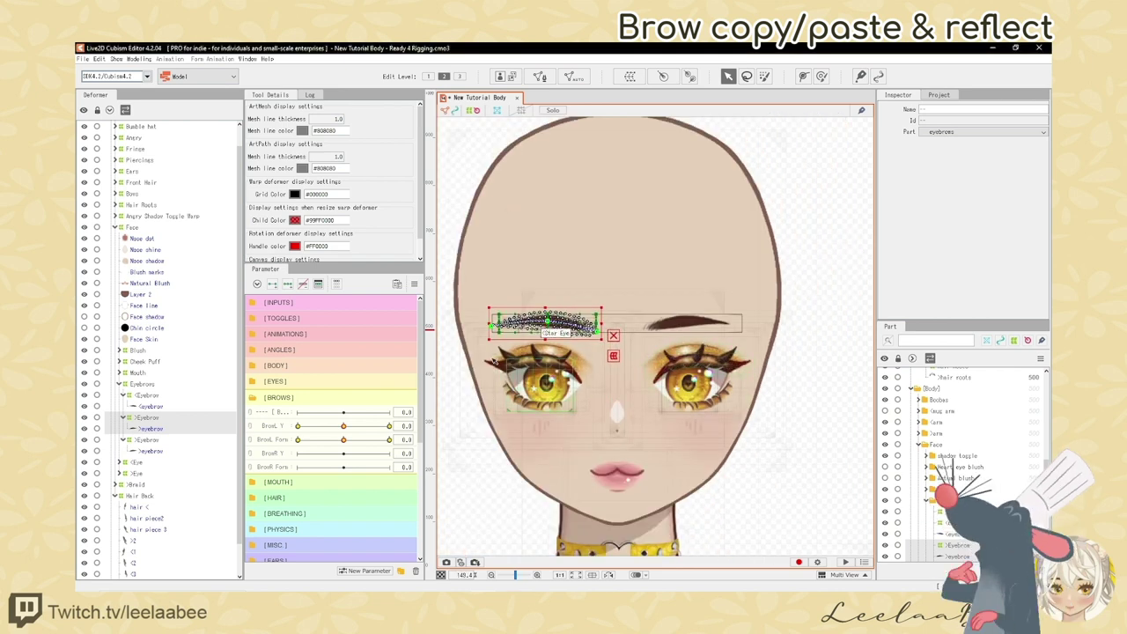
{"action": "scroll", "coordinate": [581, 319], "scroll_direction": "up", "scroll_amount": 3}
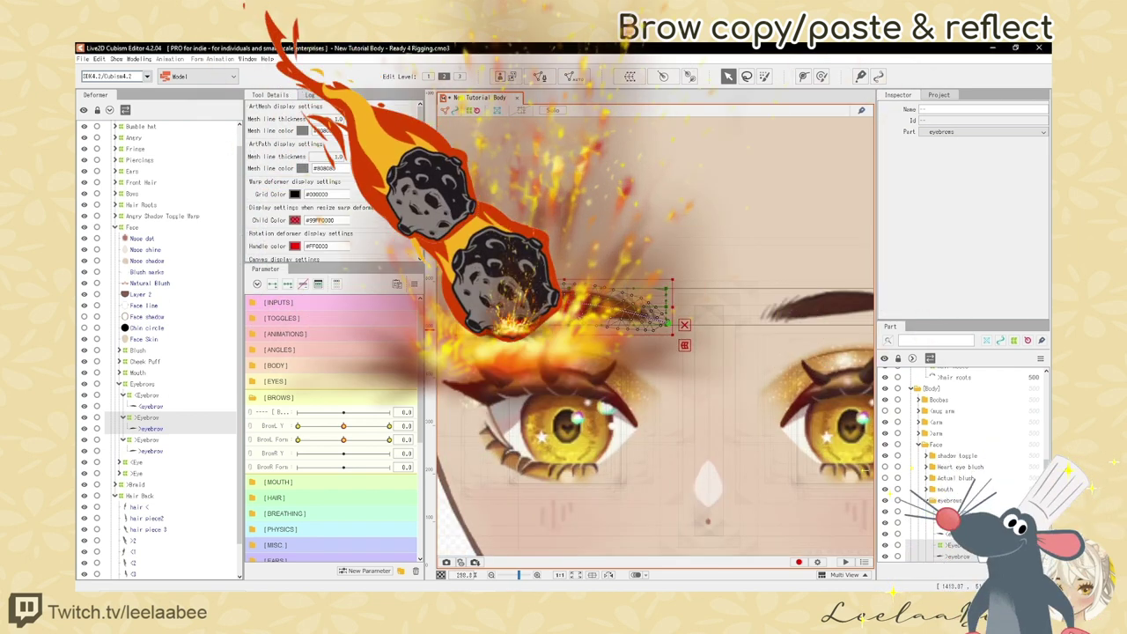
{"action": "scroll", "coordinate": [685, 326], "scroll_direction": "down", "scroll_amount": 3}
{"action": "scroll", "coordinate": [693, 330], "scroll_direction": "up", "scroll_amount": 3}
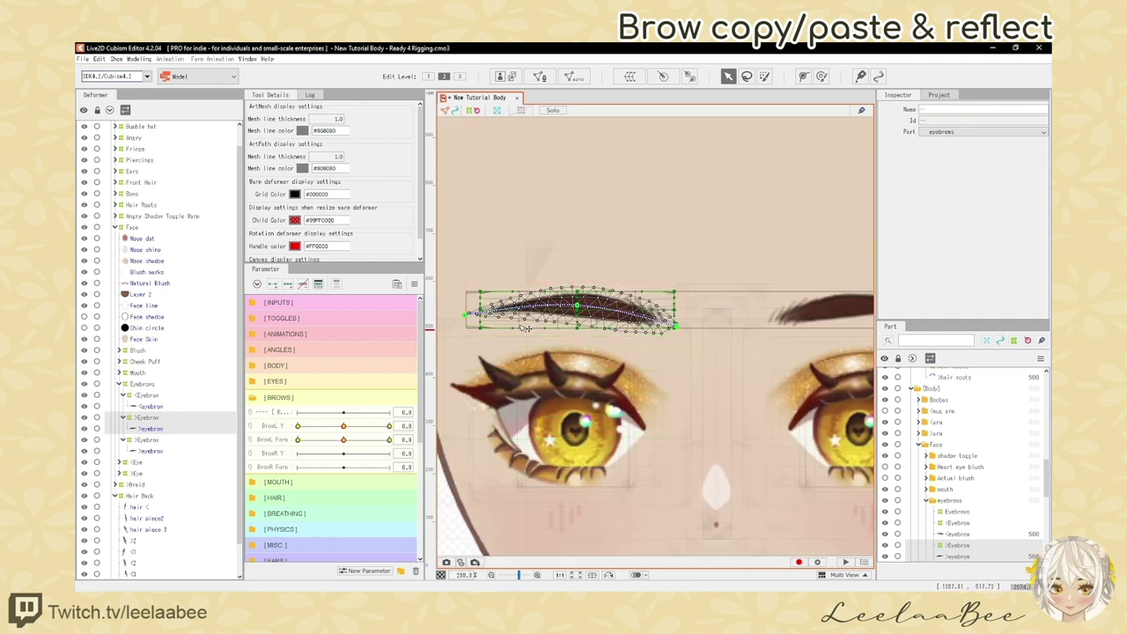
Hide the reflected >Eyebrow deformer and its mesh, and take a snapshot of the original <eyebrow for comparison
{"action": "left_click", "coordinate": [161, 439]}
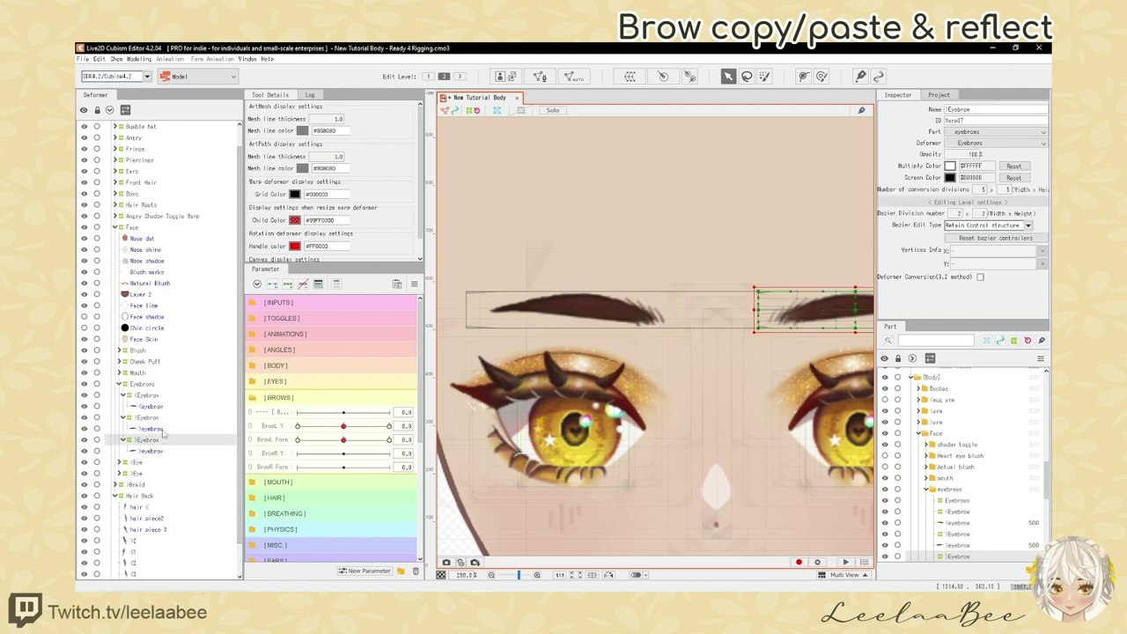
{"action": "left_click", "coordinate": [164, 428]}
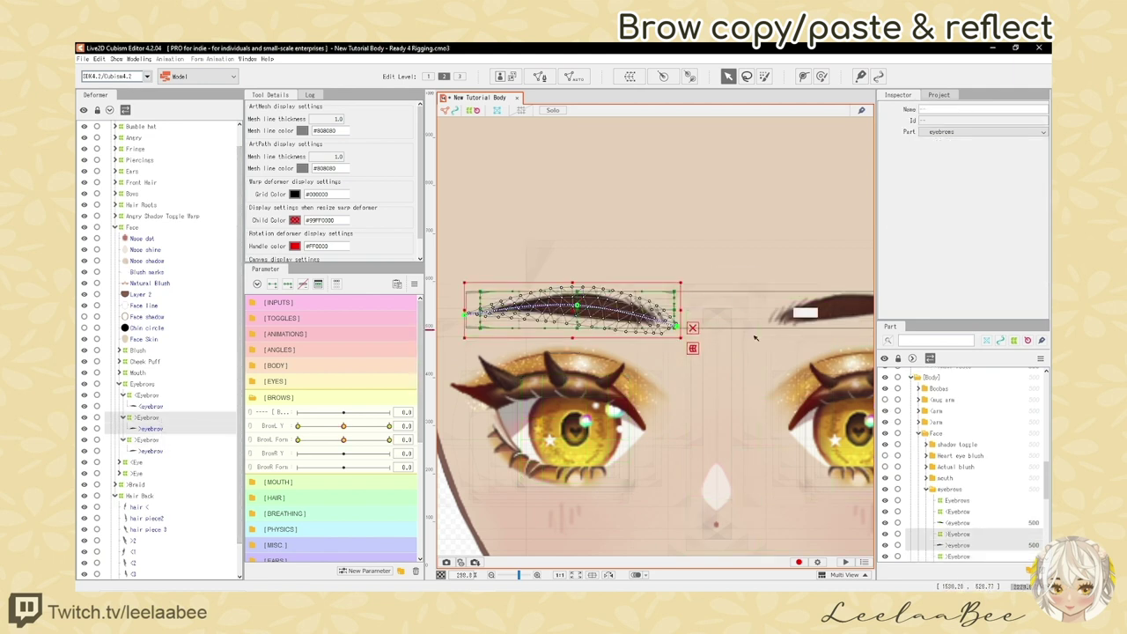
{"action": "scroll", "coordinate": [544, 338], "scroll_direction": "down", "scroll_amount": 2}
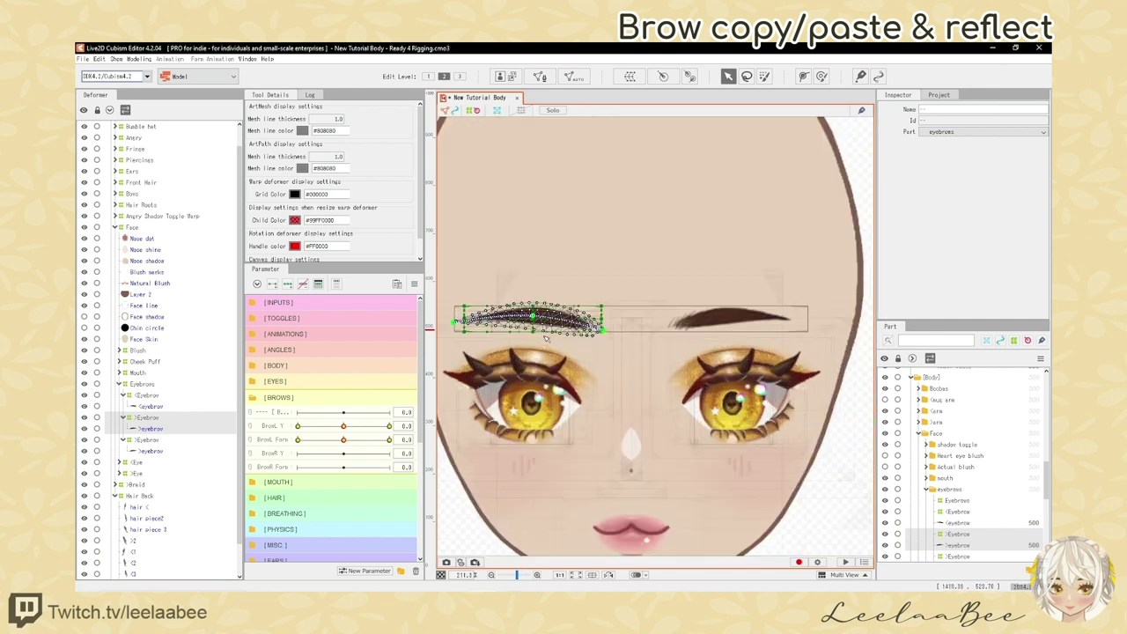
{"action": "left_click", "coordinate": [161, 419]}
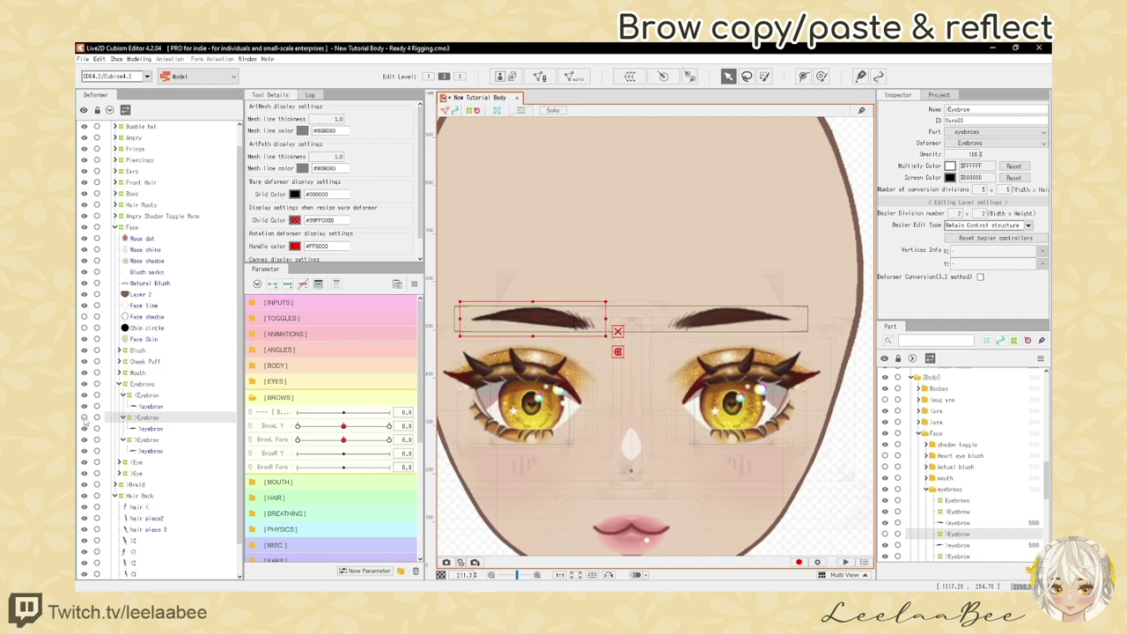
{"action": "left_click", "coordinate": [447, 562]}
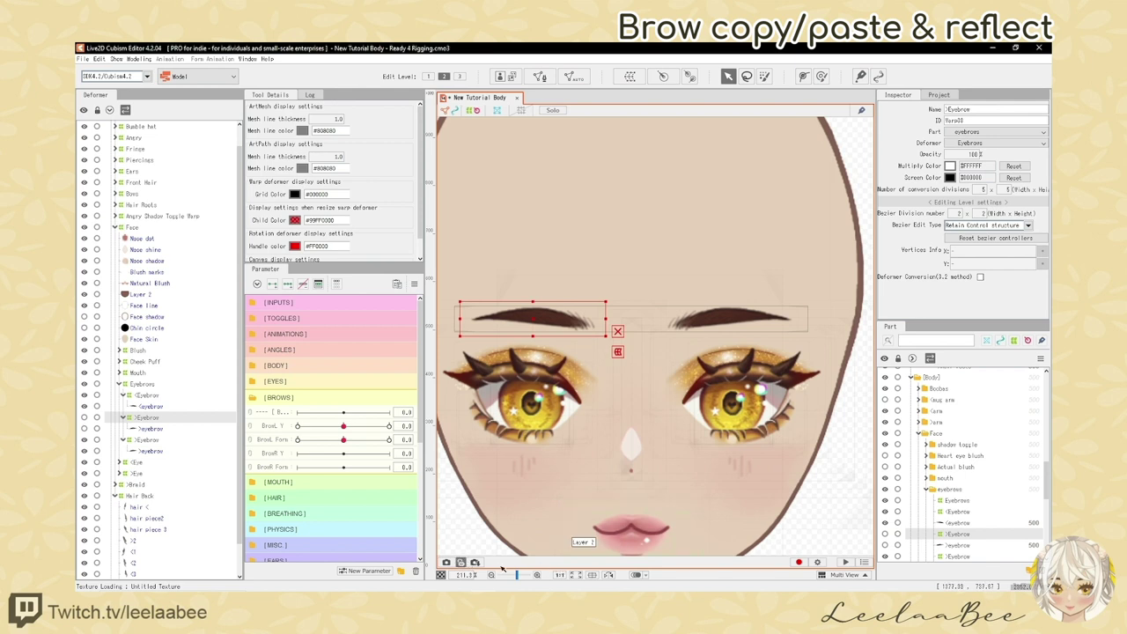
Show the reflected >Eyebrow deformer and mesh again and compare their position with the snapshot
{"action": "scroll", "coordinate": [656, 448], "scroll_direction": "down", "scroll_amount": 2}
{"action": "scroll", "coordinate": [536, 414], "scroll_direction": "up", "scroll_amount": 2}
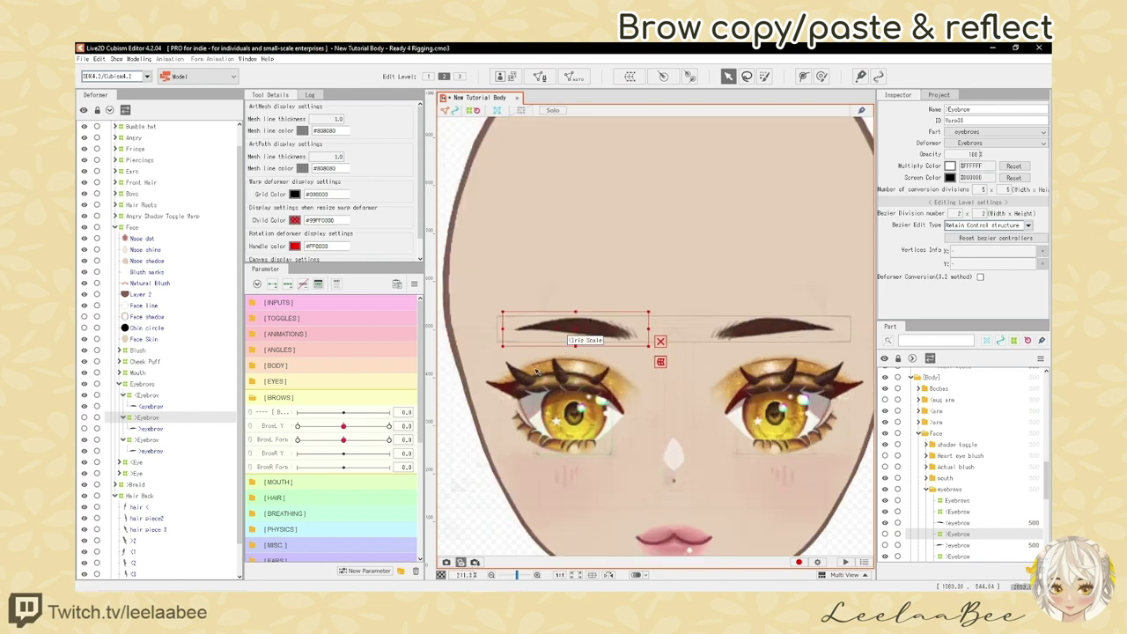
{"action": "scroll", "coordinate": [535, 372], "scroll_direction": "up", "scroll_amount": 1}
{"action": "left_click", "coordinate": [84, 418]}
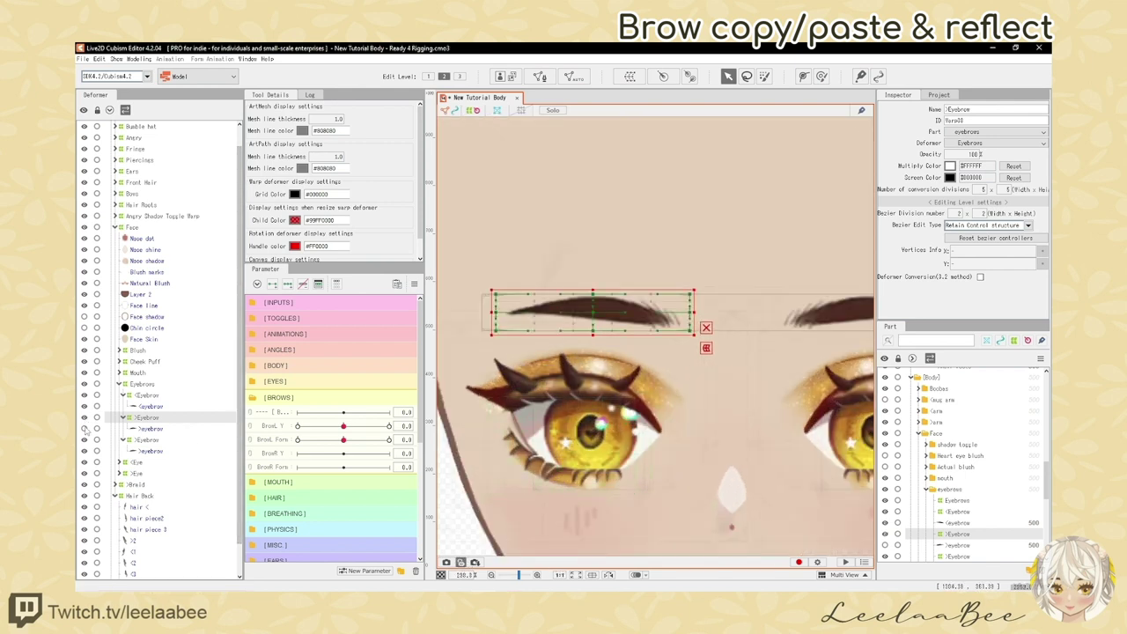
{"action": "left_click", "coordinate": [84, 429]}
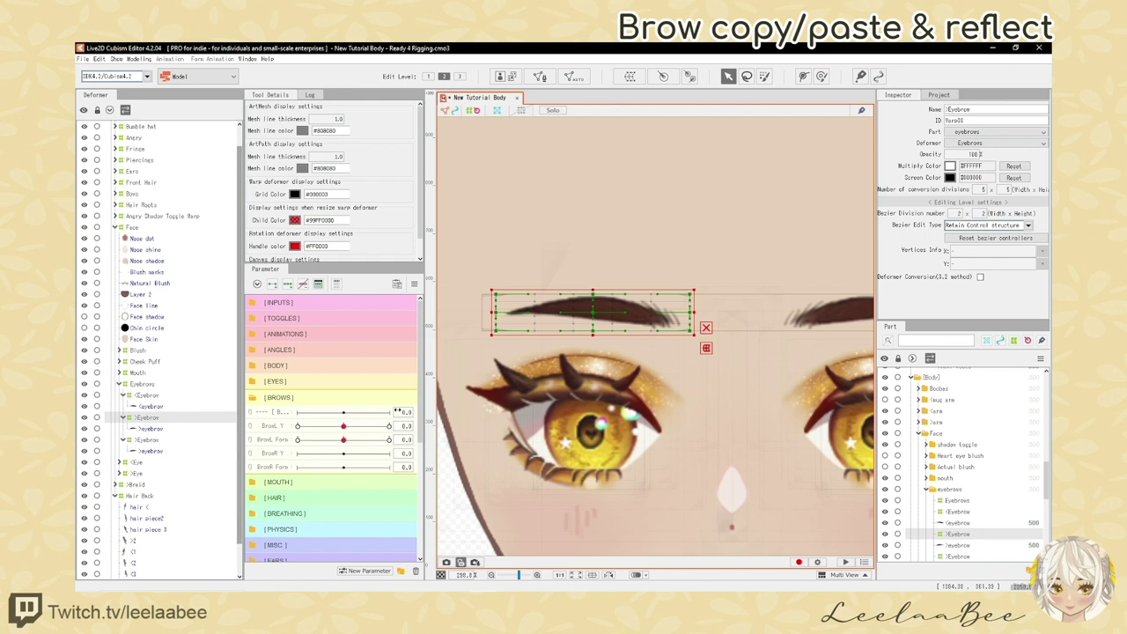
{"action": "left_click", "coordinate": [461, 565]}
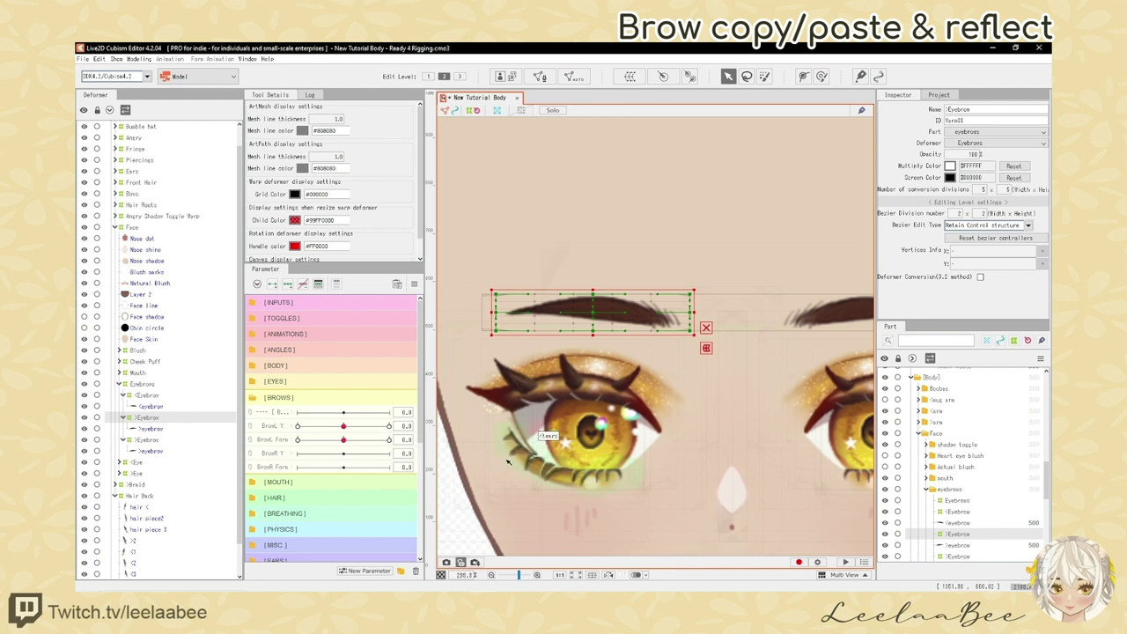
Cut the original <Eyebrow deformer and its <eyebrow mesh from the eyebrows part and check both brows
{"action": "left_click", "coordinate": [973, 513]}
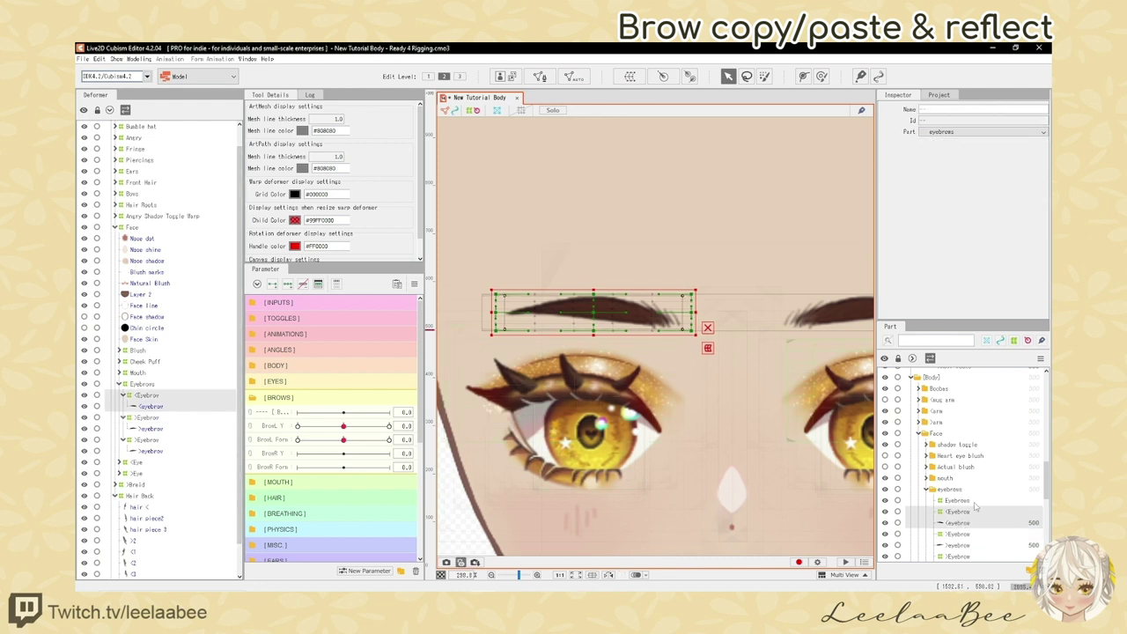
{"action": "right_click", "coordinate": [968, 517]}
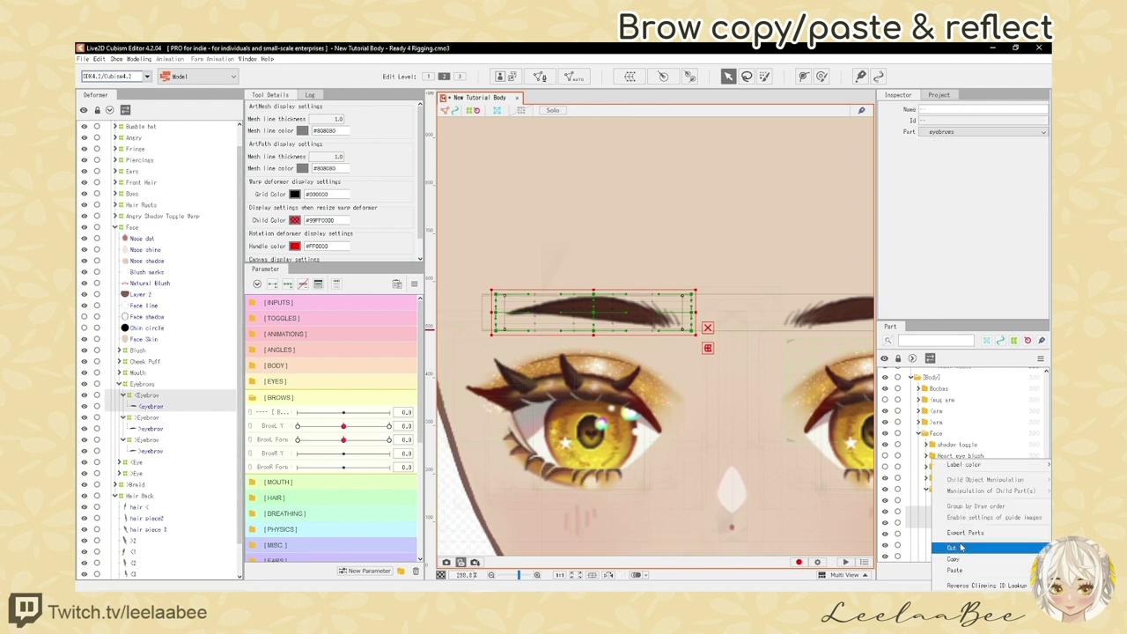
{"action": "left_click", "coordinate": [952, 547]}
{"action": "scroll", "coordinate": [629, 389], "scroll_direction": "down", "scroll_amount": 2}
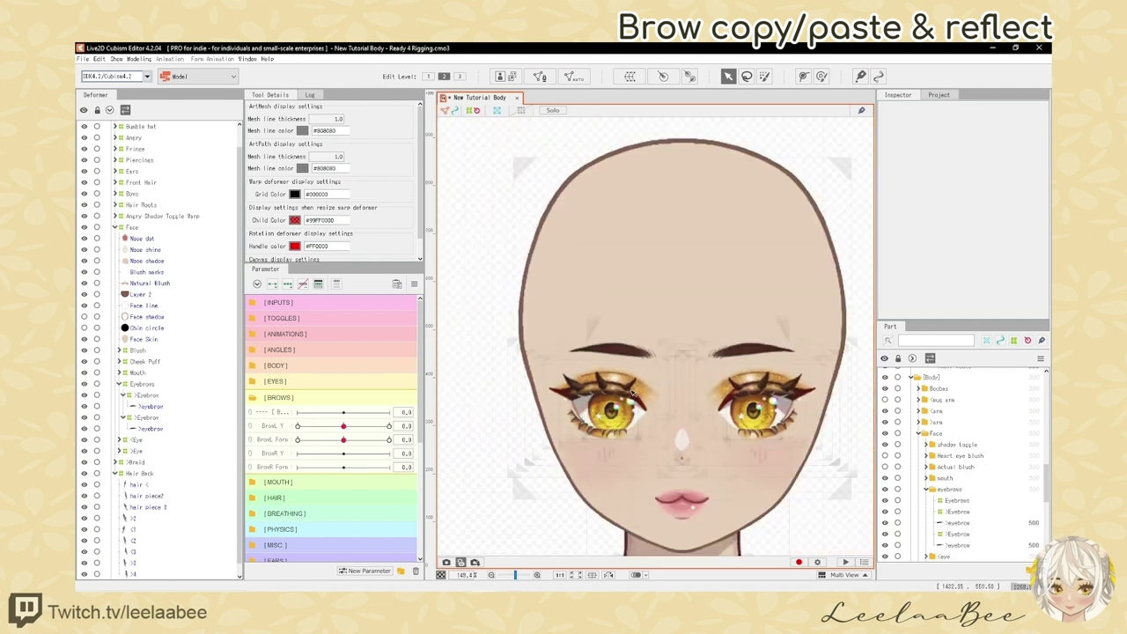
{"action": "scroll", "coordinate": [766, 400], "scroll_direction": "up", "scroll_amount": 1}
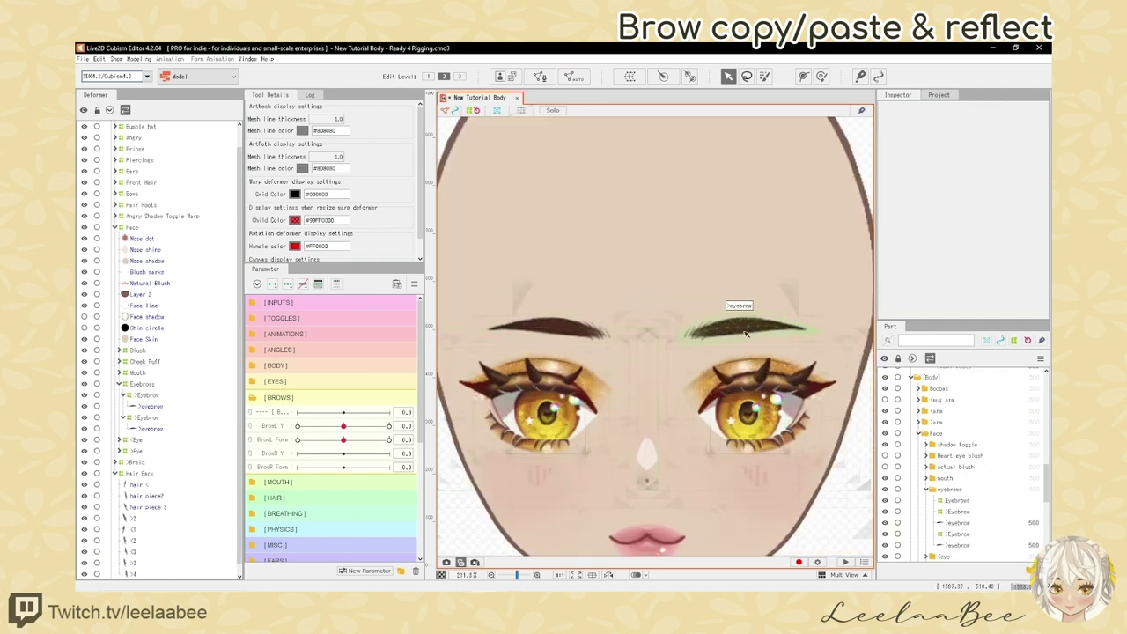
Rename the reflected mesh to <eyebrow and its parent warp deformer to <Eyebrow
{"action": "left_click", "coordinate": [154, 405]}
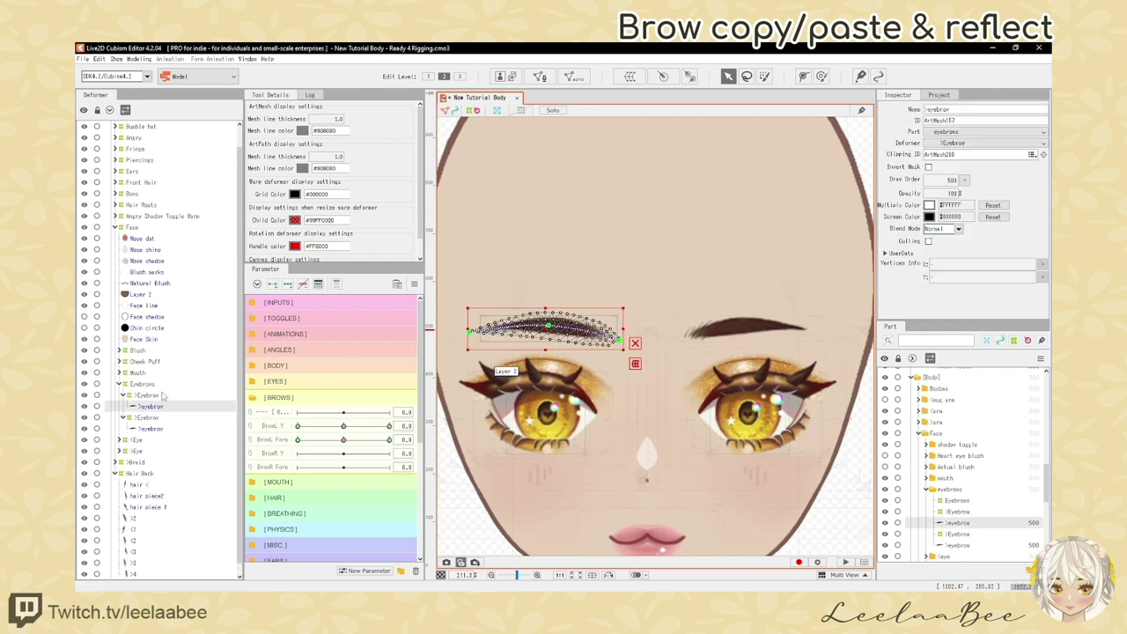
{"action": "left_click_drag", "start_coordinate": [950, 109], "coordinate": [925, 111]}
{"action": "left_click", "coordinate": [154, 395]}
{"action": "left_click_drag", "start_coordinate": [945, 109], "coordinate": [949, 108]}
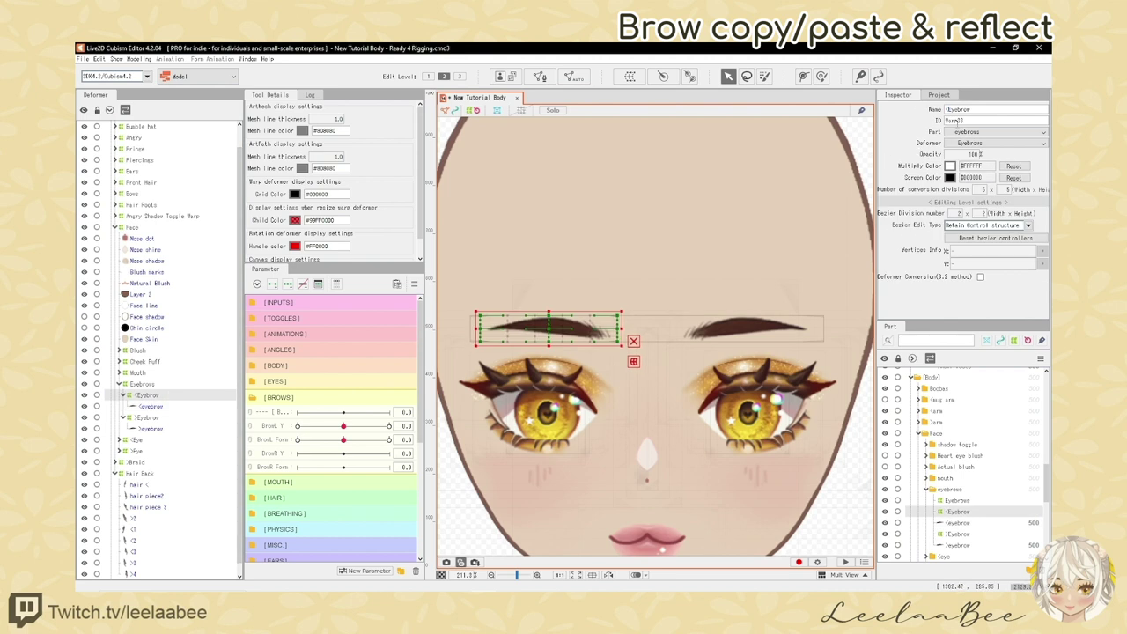
{"action": "key", "text": "Down"}
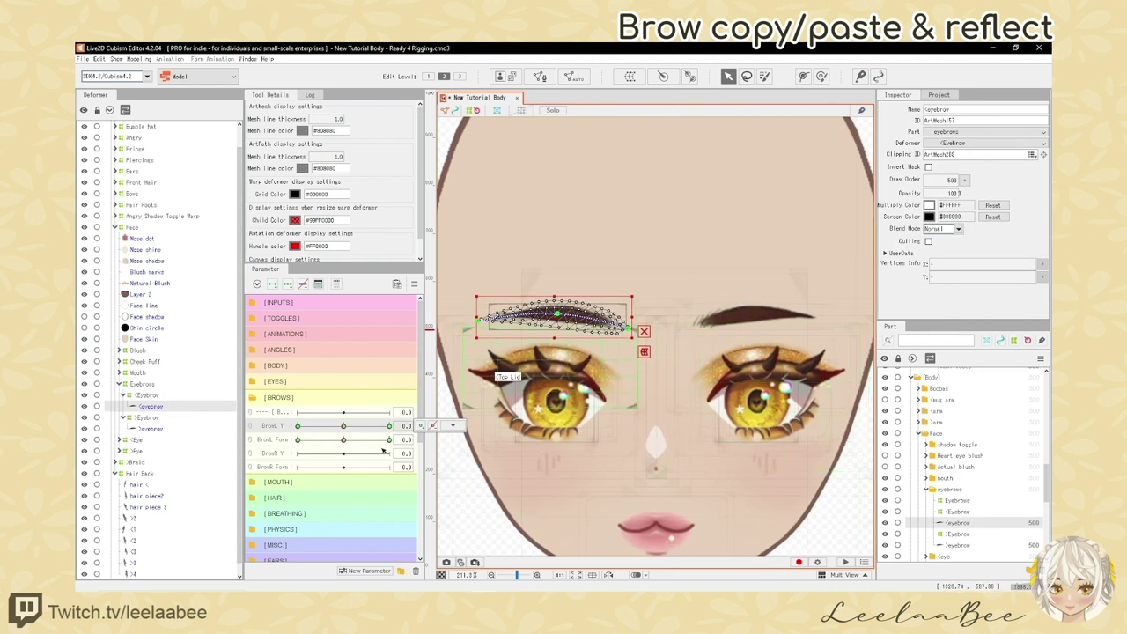
Move the <eyebrow mesh's BrowL Y keys to the BrowR Y parameter
{"action": "mouse_move", "coordinate": [345, 428]}
{"action": "left_mouse_down"}
{"action": "mouse_move", "coordinate": [297, 430]}
{"action": "mouse_move", "coordinate": [390, 429]}
{"action": "mouse_move", "coordinate": [298, 432]}
{"action": "mouse_move", "coordinate": [389, 441]}
{"action": "mouse_move", "coordinate": [344, 443]}
{"action": "left_mouse_up"}
{"action": "left_click", "coordinate": [344, 427]}
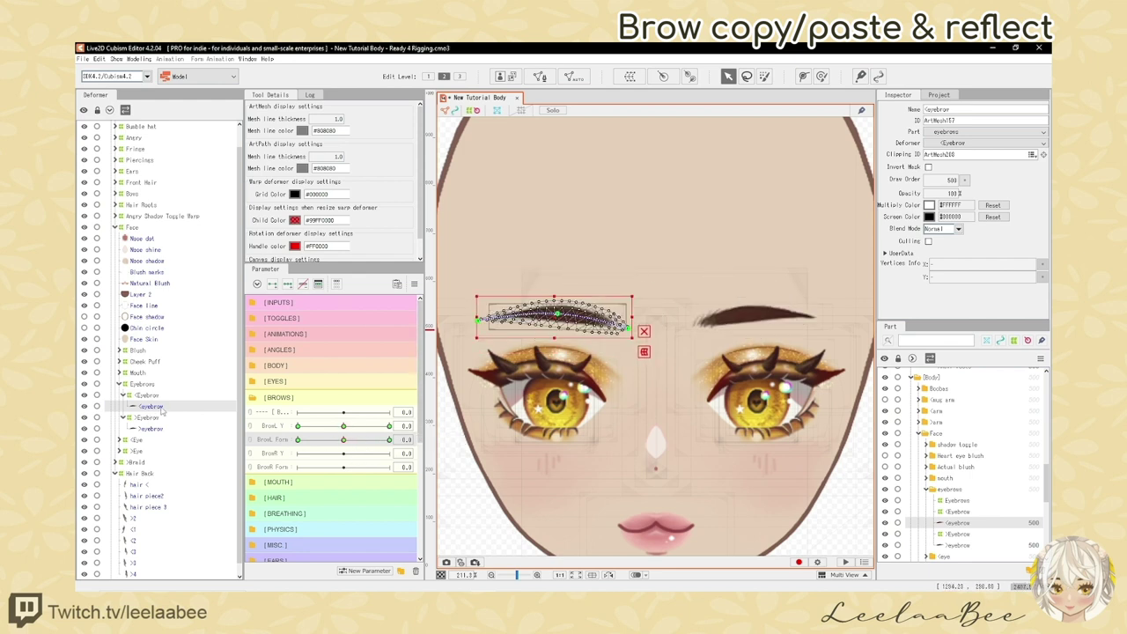
{"action": "left_click", "coordinate": [298, 426]}
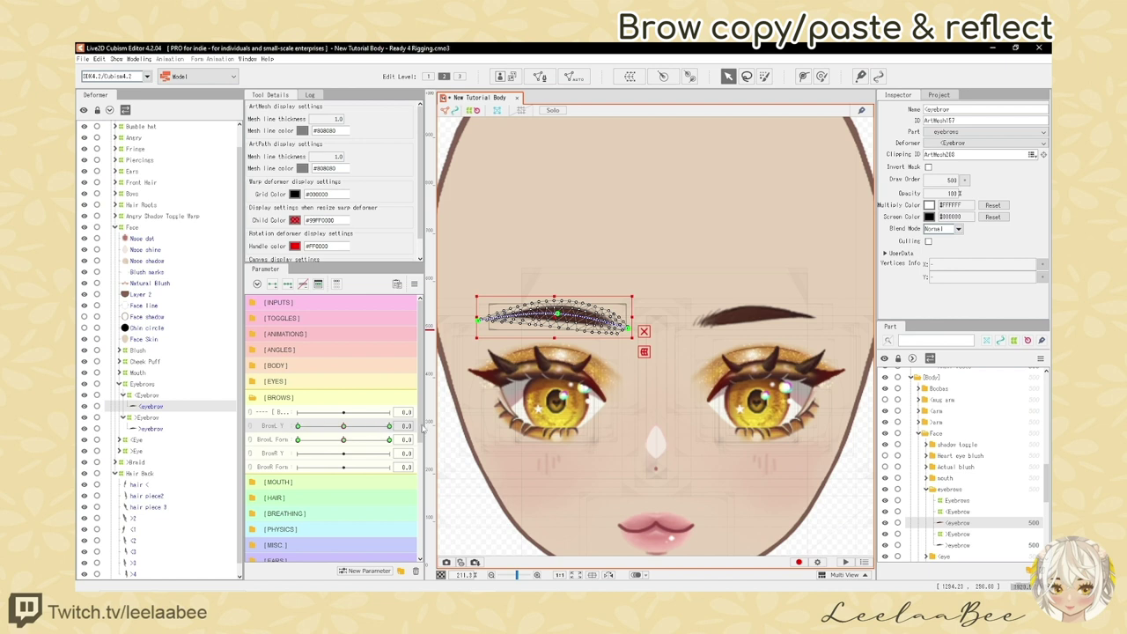
{"action": "left_click", "coordinate": [432, 426]}
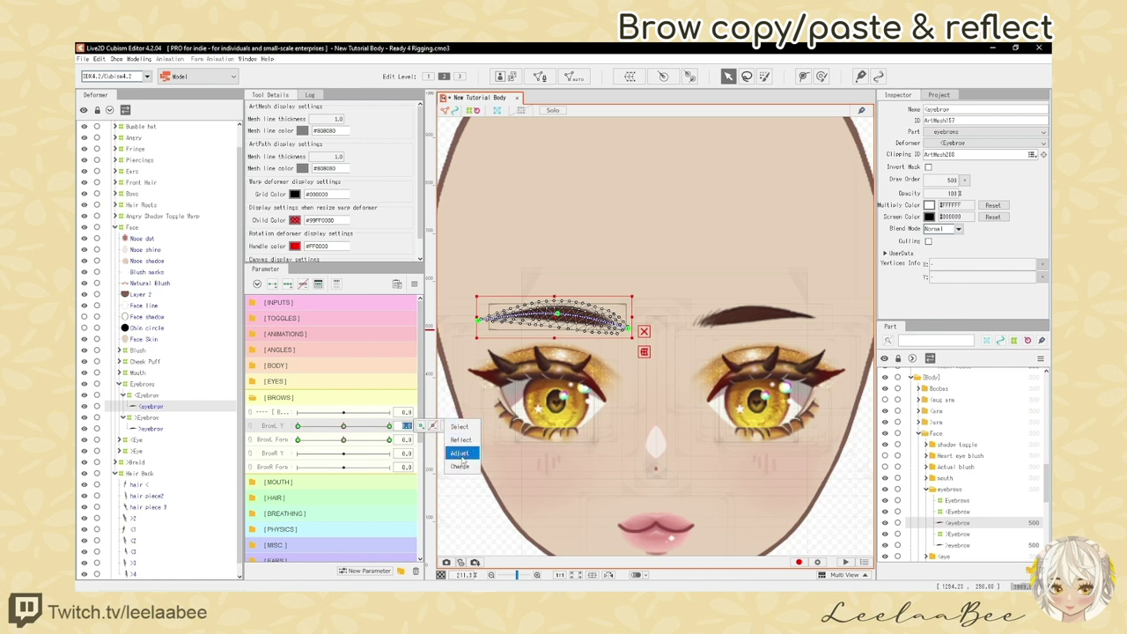
{"action": "left_click", "coordinate": [460, 465]}
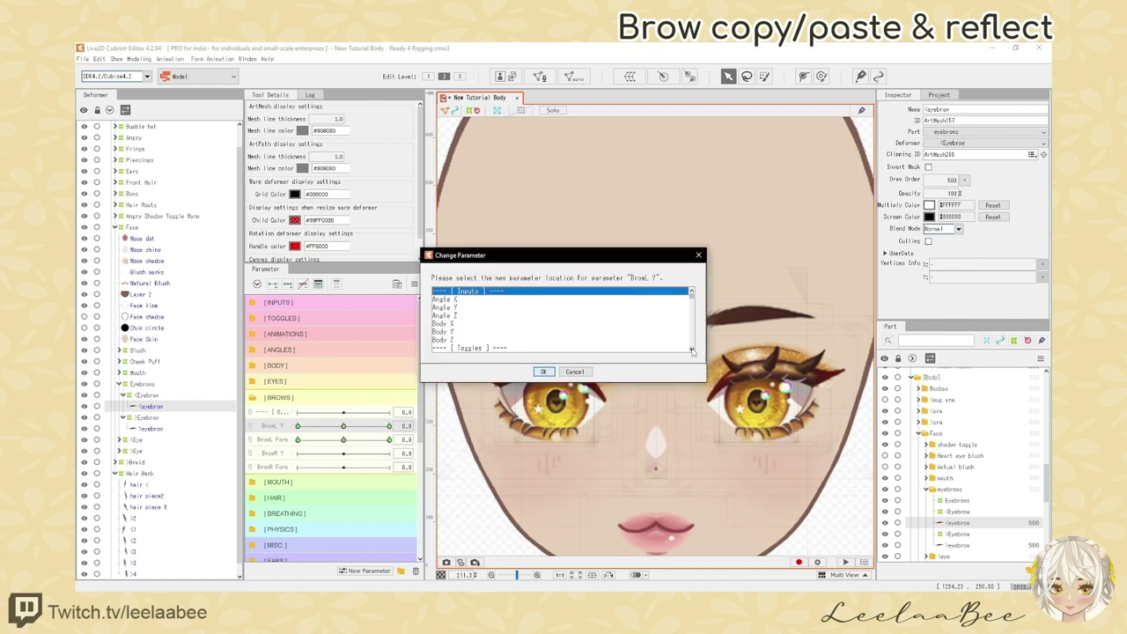
{"action": "left_click", "coordinate": [692, 350]}
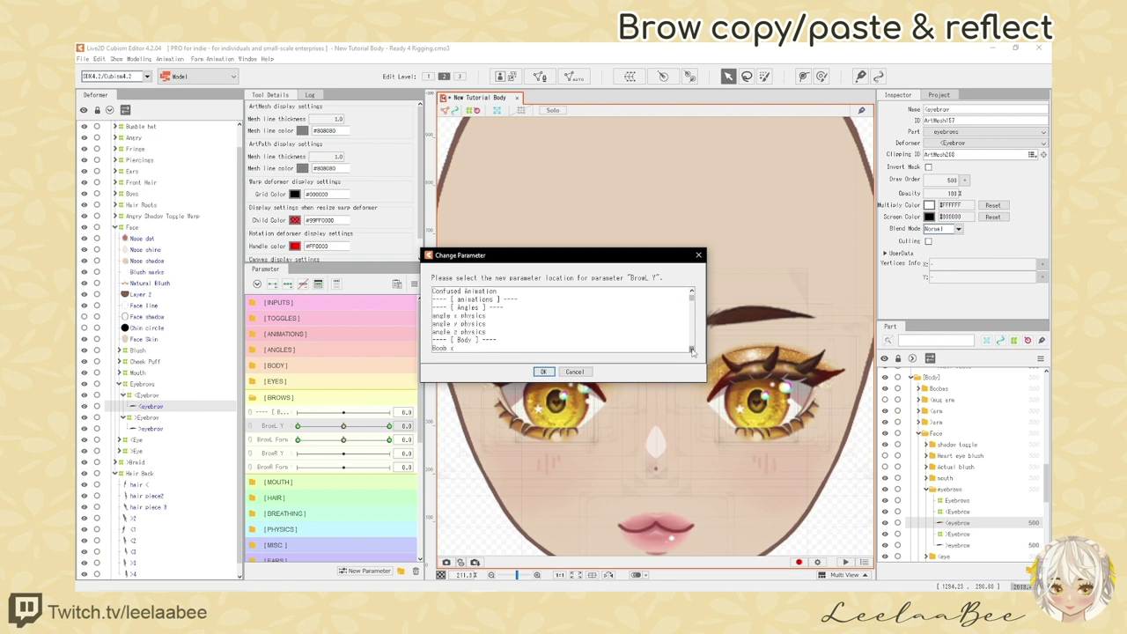
{"action": "left_click", "coordinate": [692, 292]}
{"action": "left_click", "coordinate": [502, 307]}
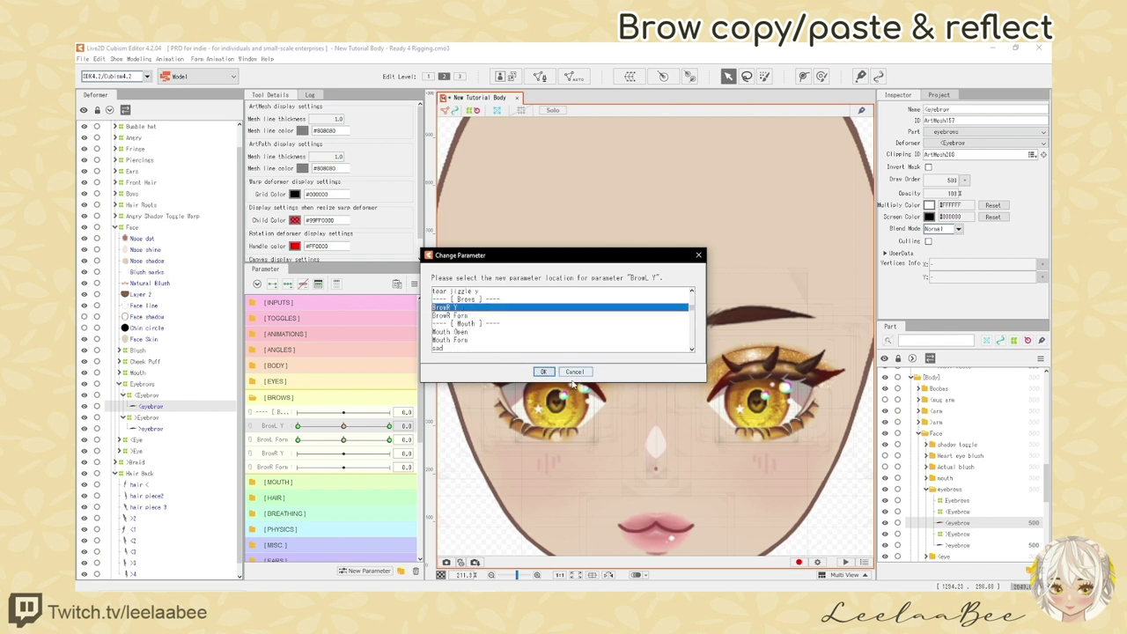
{"action": "left_click", "coordinate": [544, 371]}
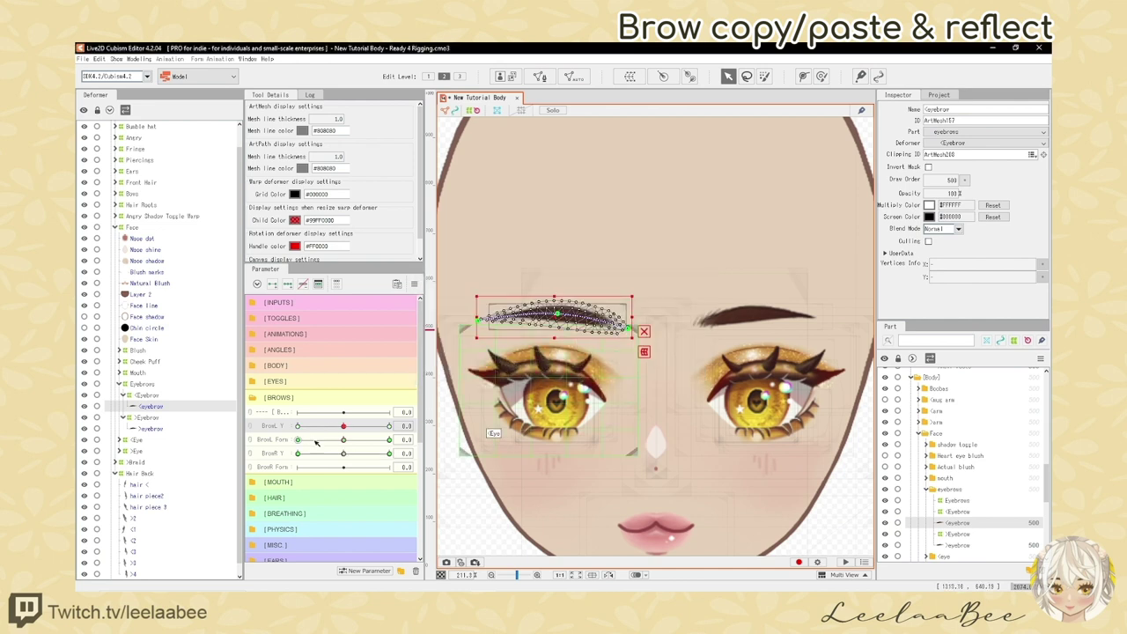
{"action": "mouse_move", "coordinate": [344, 454]}
{"action": "left_mouse_down"}
{"action": "mouse_move", "coordinate": [298, 455]}
{"action": "mouse_move", "coordinate": [389, 455]}
{"action": "mouse_move", "coordinate": [346, 457]}
{"action": "left_mouse_up"}
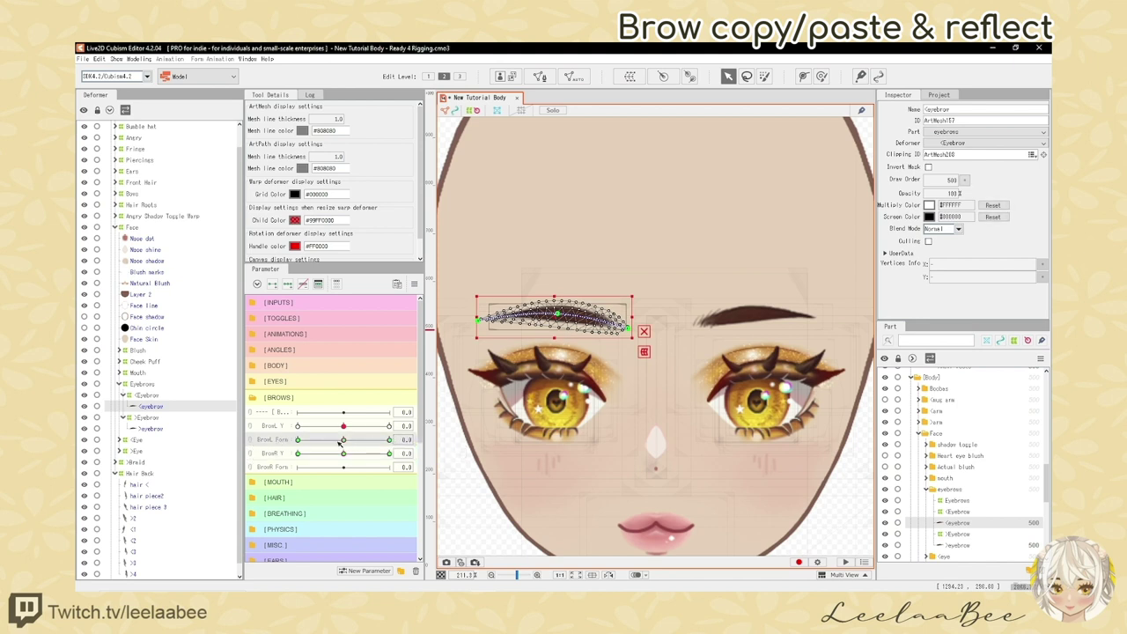
Move the <eyebrow mesh's BrowL Form keys to the BrowR Form parameter
{"action": "right_click", "coordinate": [410, 439]}
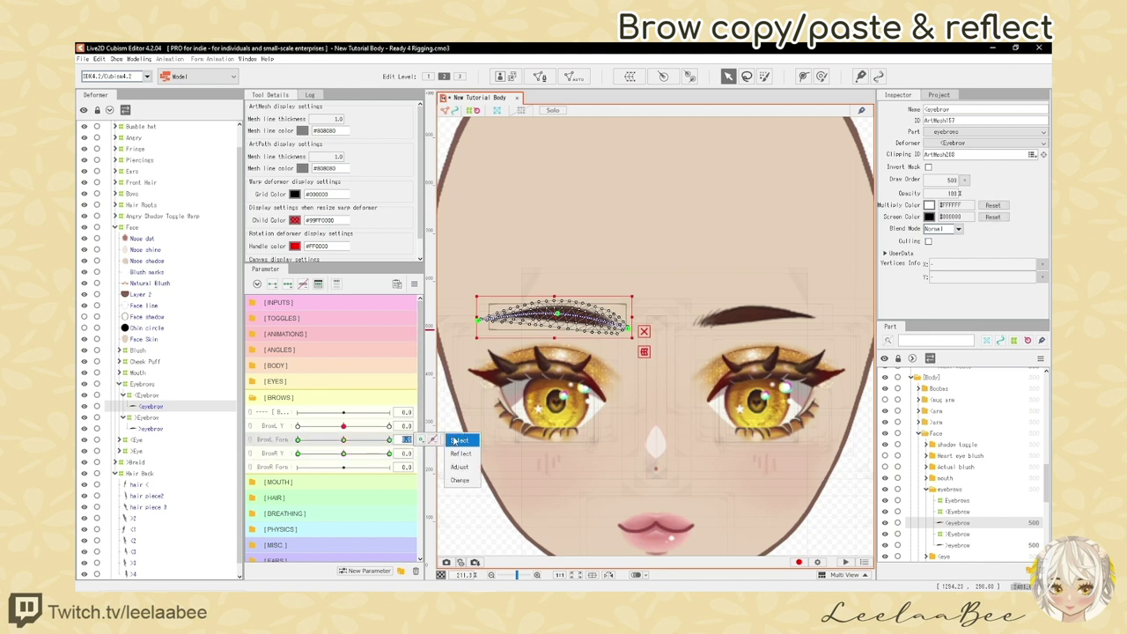
{"action": "left_click", "coordinate": [463, 480]}
{"action": "left_click", "coordinate": [692, 351]}
{"action": "left_click", "coordinate": [692, 351]}
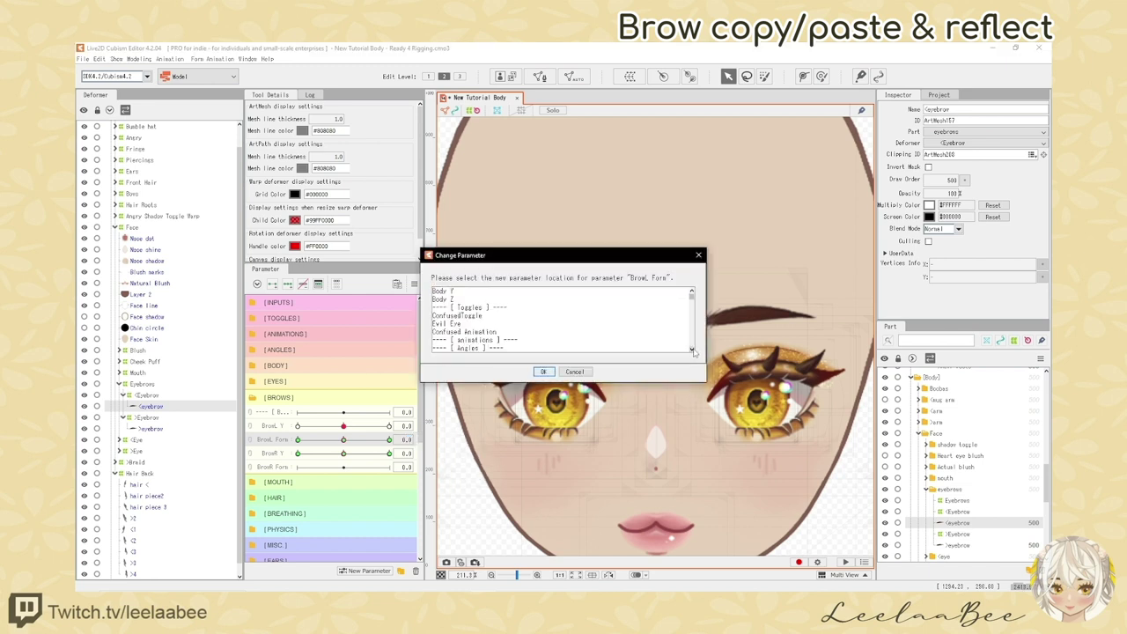
{"action": "left_click", "coordinate": [692, 350]}
{"action": "left_click", "coordinate": [692, 350]}
{"action": "left_click", "coordinate": [692, 350]}
{"action": "left_click", "coordinate": [692, 350]}
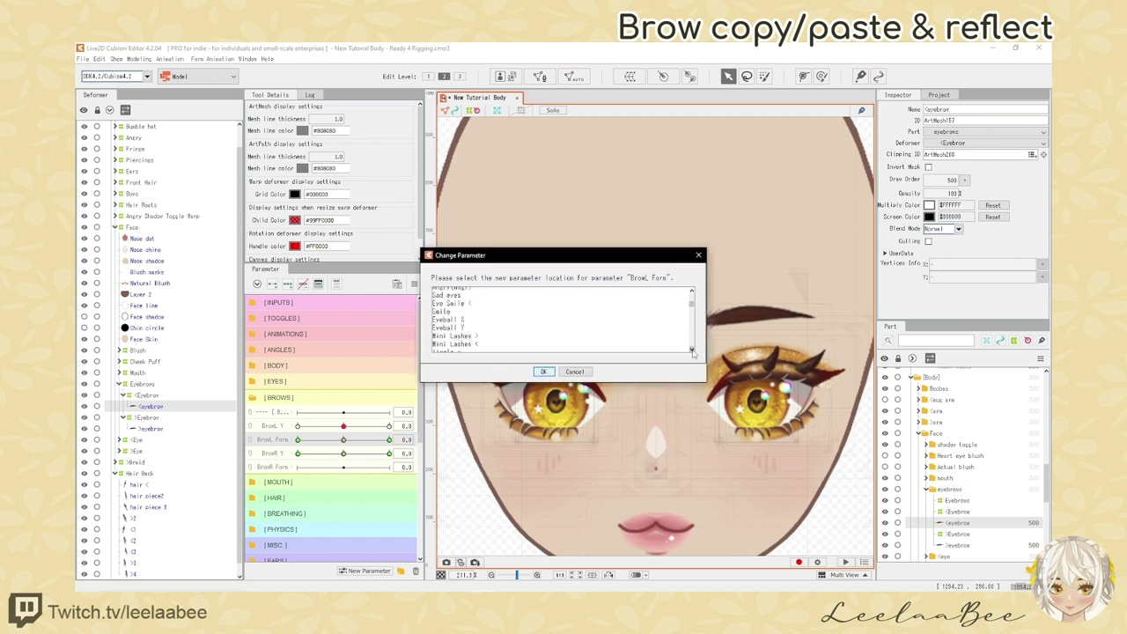
{"action": "left_click", "coordinate": [692, 349]}
{"action": "left_click", "coordinate": [692, 350]}
{"action": "left_click", "coordinate": [692, 349]}
{"action": "left_click", "coordinate": [692, 350]}
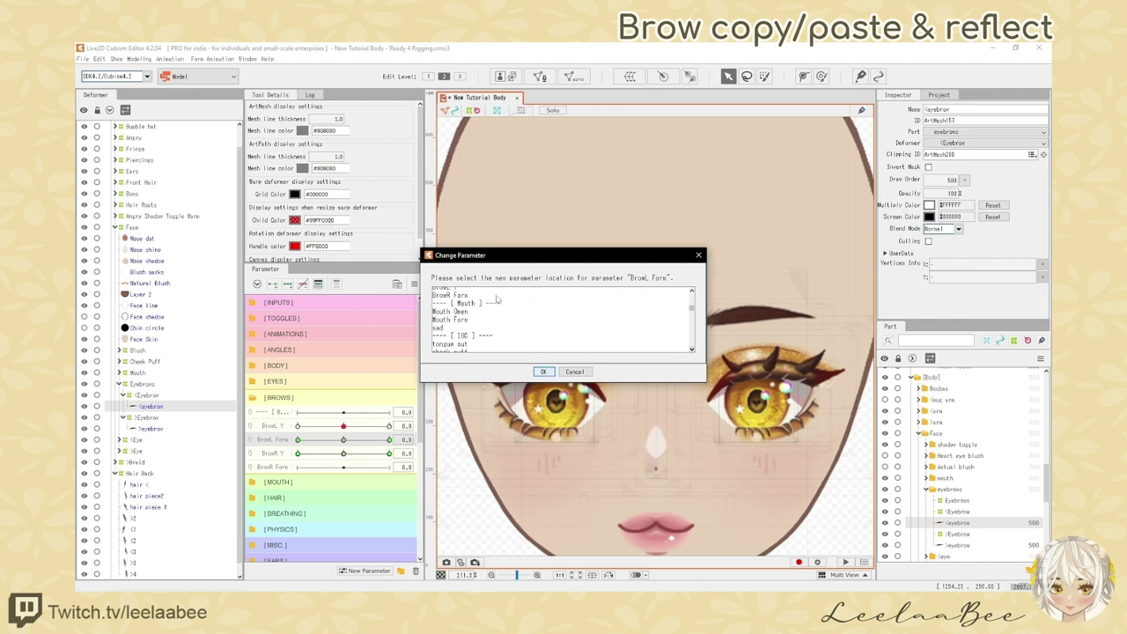
{"action": "left_click", "coordinate": [458, 296]}
{"action": "left_click", "coordinate": [543, 371]}
Combine BrowR Y with BrowR Form and BrowL Y with BrowL Form into two linked parameter grids, and test the BrowR grid
{"action": "left_click_drag", "start_coordinate": [343, 466], "coordinate": [343, 442]}
{"action": "left_click", "coordinate": [250, 453]}
{"action": "left_click", "coordinate": [250, 427]}
{"action": "left_click_drag", "start_coordinate": [343, 488], "coordinate": [298, 489]}
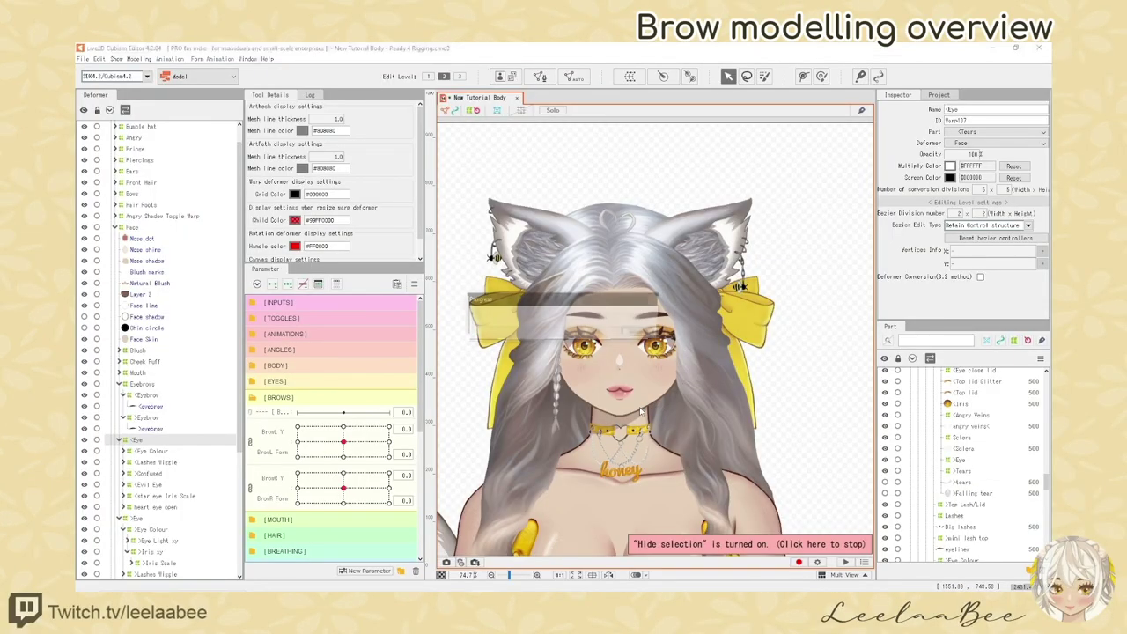
Save the model file with the finished brow rig
{"action": "key", "text": "ctrl+s"}
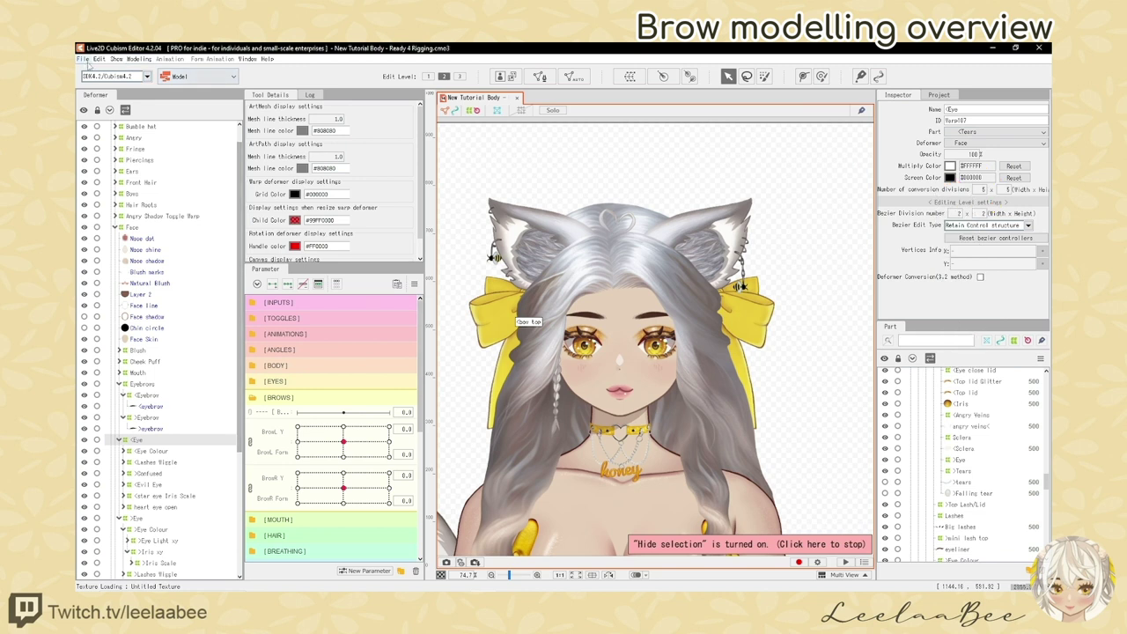
{"action": "left_click", "coordinate": [85, 59]}
{"action": "left_click", "coordinate": [110, 150]}
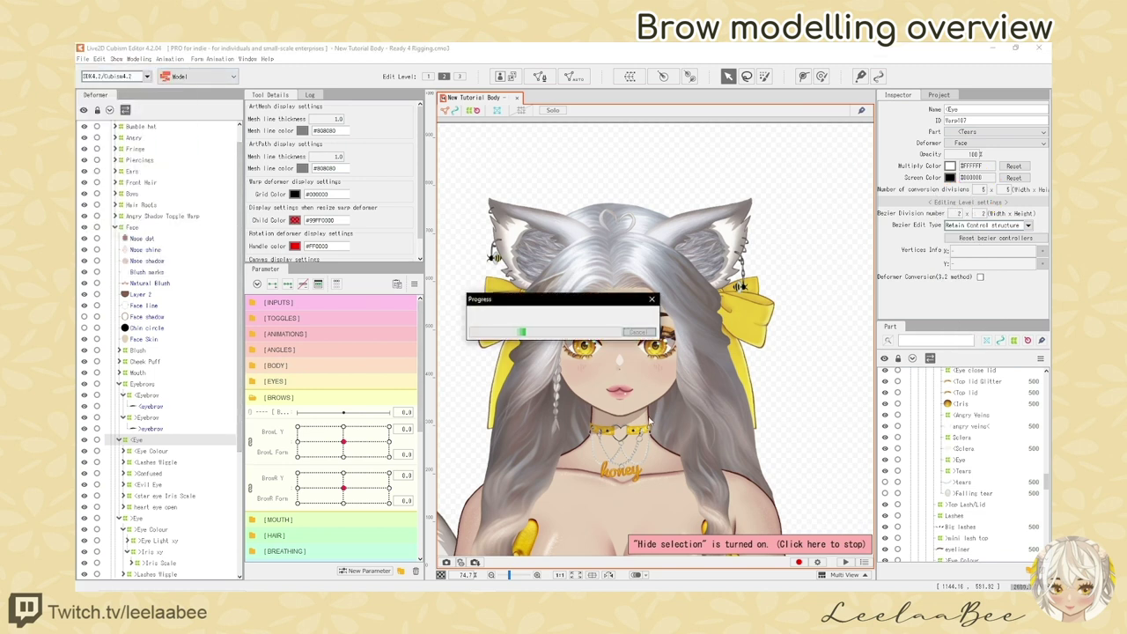
Check the eye blinking and lip-sync assignments of the eye, brow and mouth parameters and accept the settings
{"action": "left_click", "coordinate": [139, 59]}
{"action": "mouse_move", "coordinate": [157, 95]}
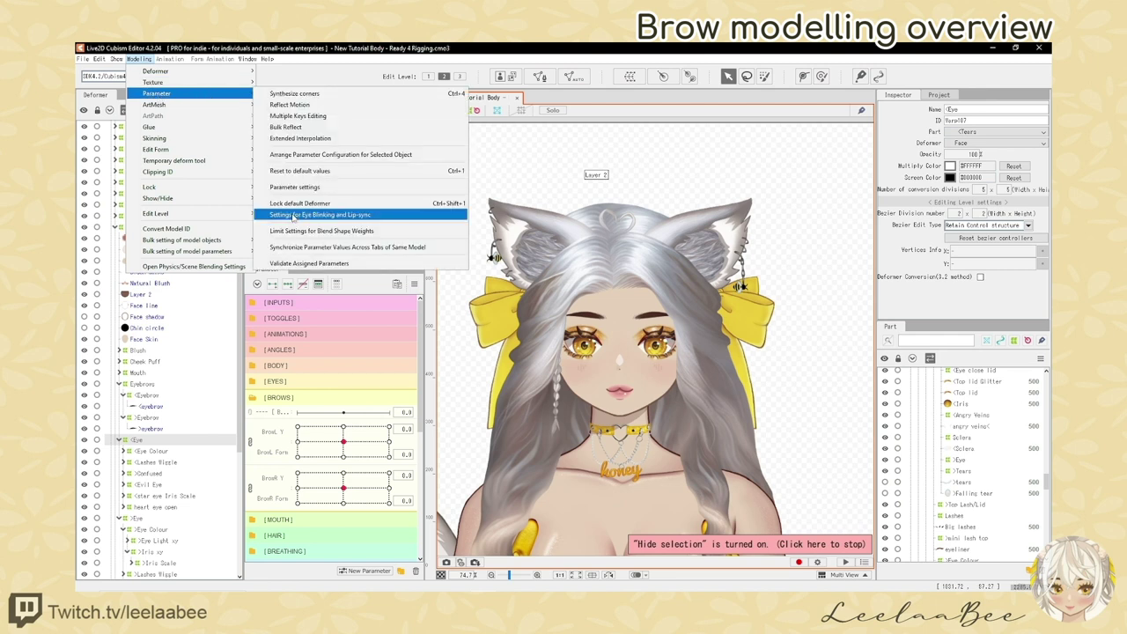
{"action": "left_click", "coordinate": [293, 217]}
{"action": "scroll", "coordinate": [608, 270], "scroll_direction": "down", "scroll_amount": 3}
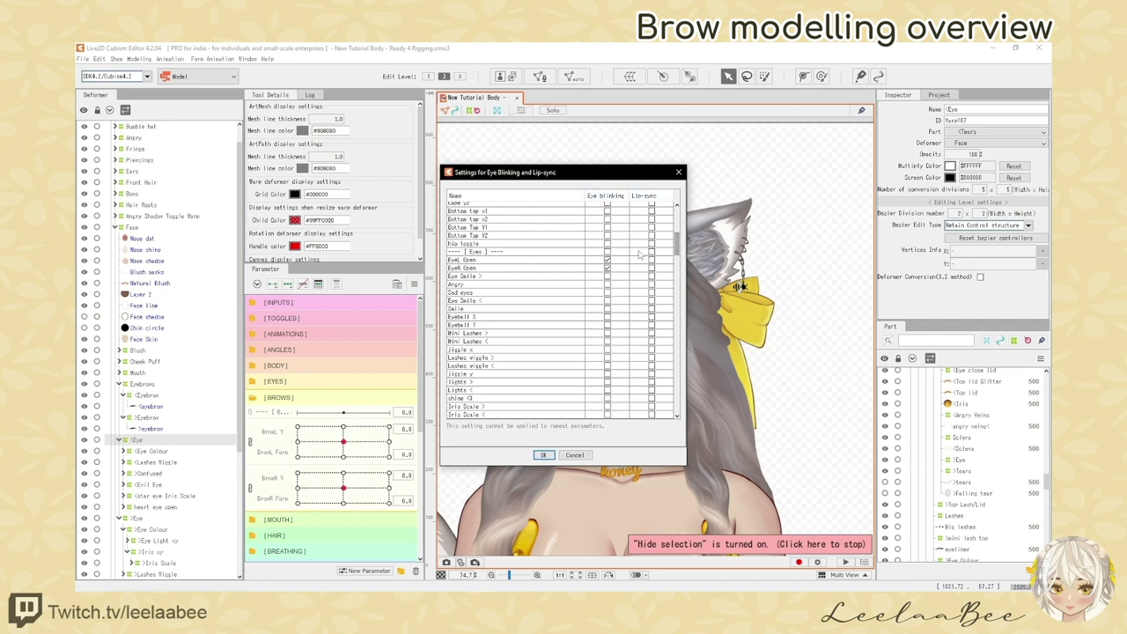
{"action": "left_click_drag", "start_coordinate": [676, 250], "coordinate": [676, 276]}
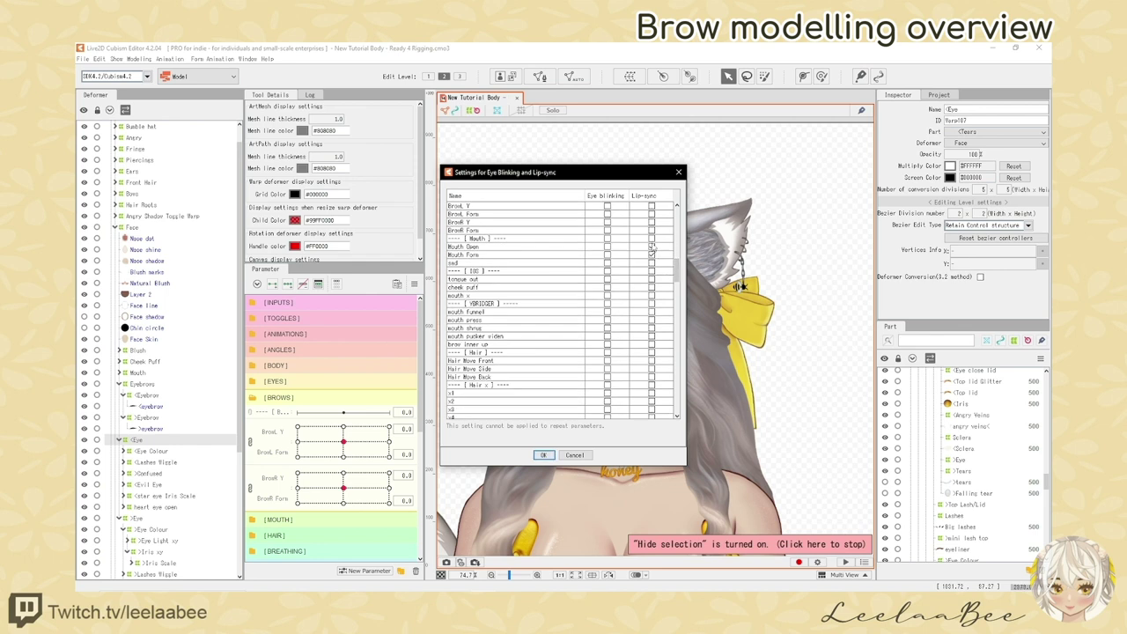
{"action": "left_click", "coordinate": [543, 455]}
Open the Physics/Scene Blending Settings, play the Random B motion and examine the brows' movement up close
{"action": "left_click", "coordinate": [138, 58]}
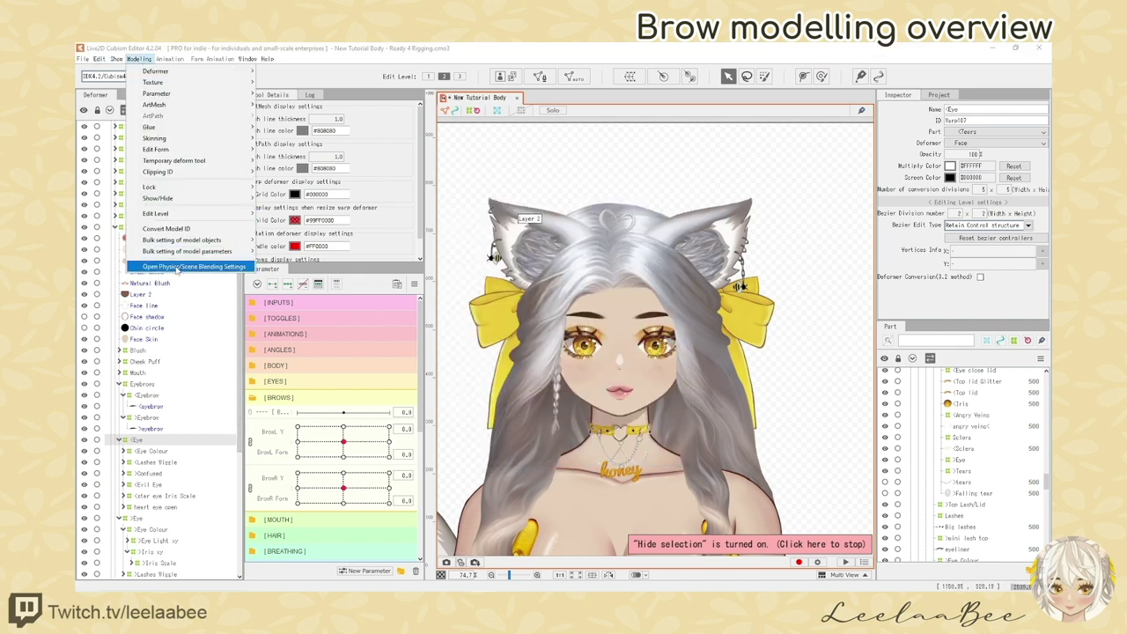
{"action": "left_click", "coordinate": [176, 267]}
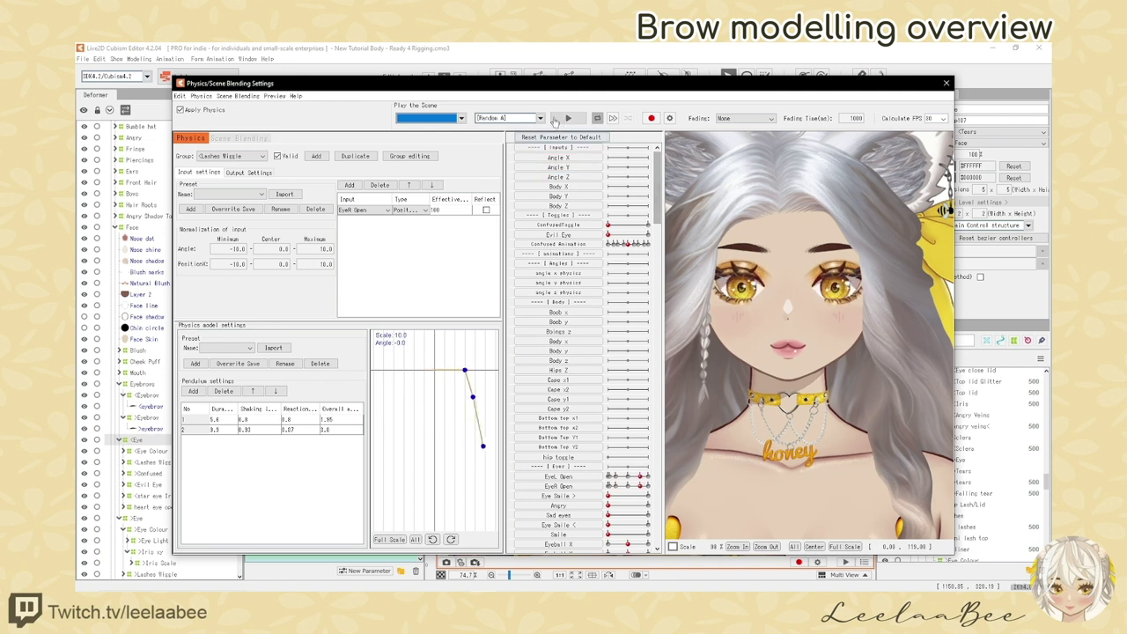
{"action": "left_click", "coordinate": [540, 118]}
{"action": "left_click", "coordinate": [491, 135]}
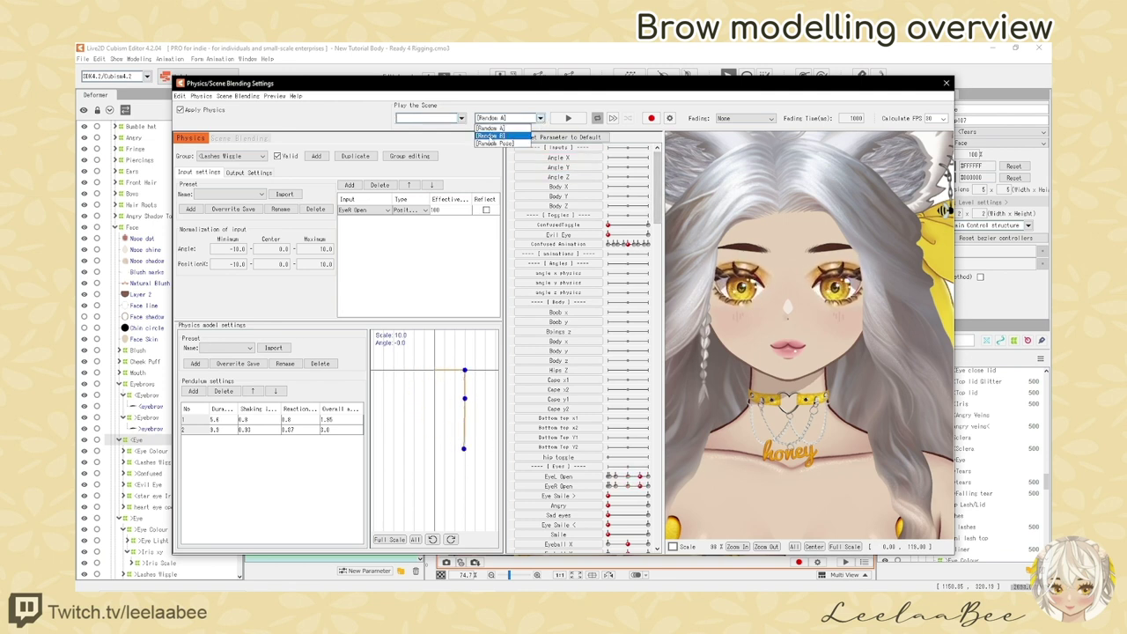
{"action": "left_click", "coordinate": [568, 118]}
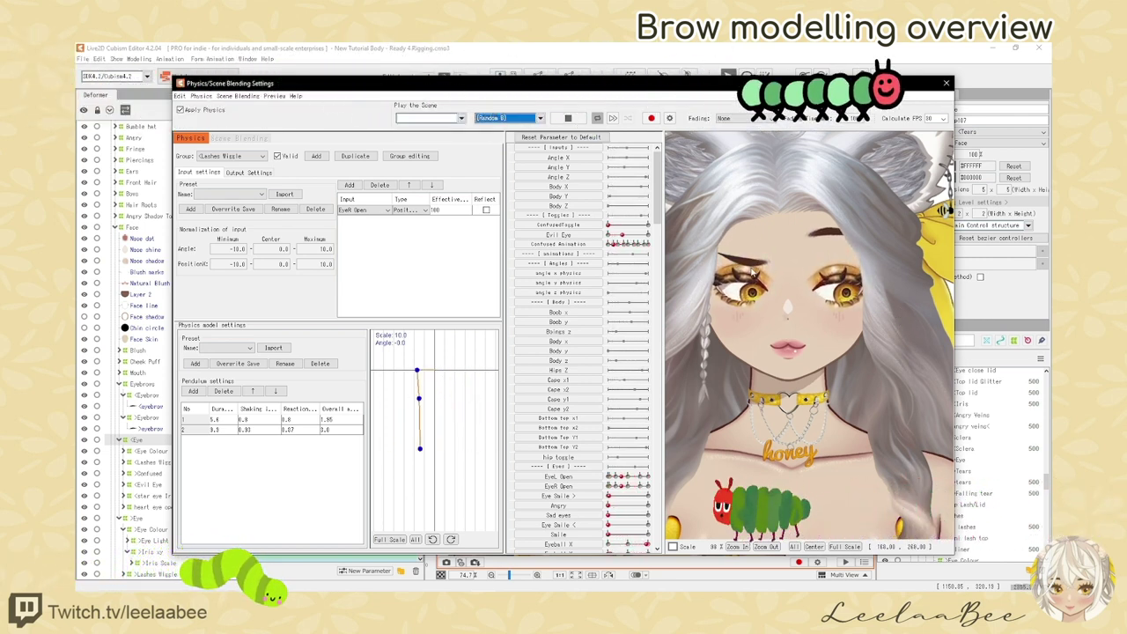
{"action": "scroll", "coordinate": [748, 258], "scroll_direction": "up", "scroll_amount": 3}
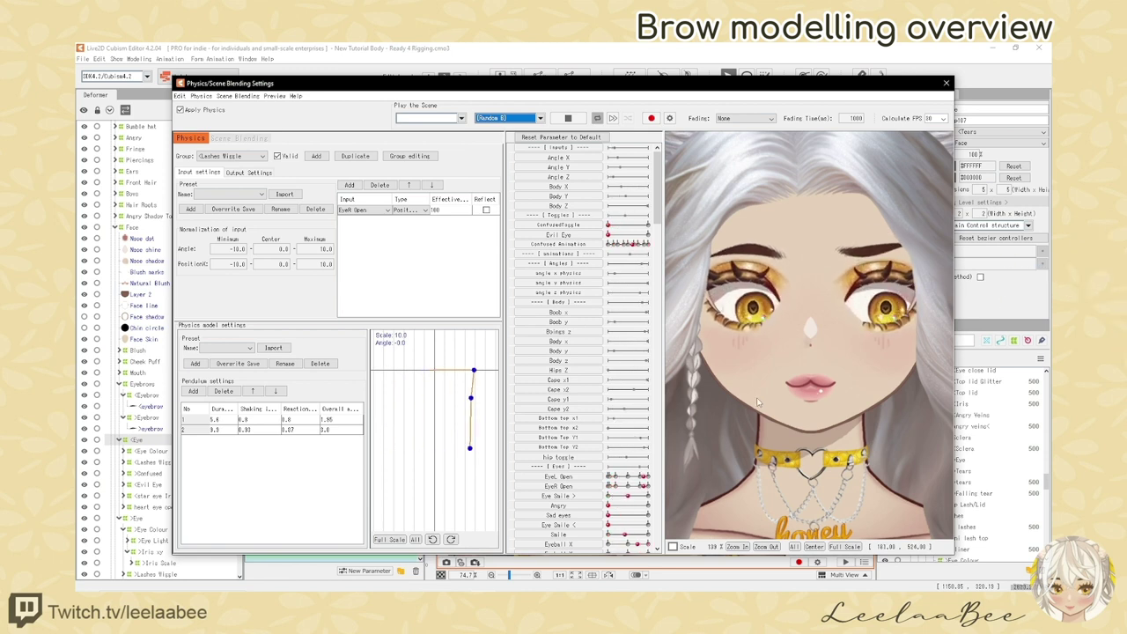
{"action": "scroll", "coordinate": [750, 363], "scroll_direction": "down", "scroll_amount": 3}
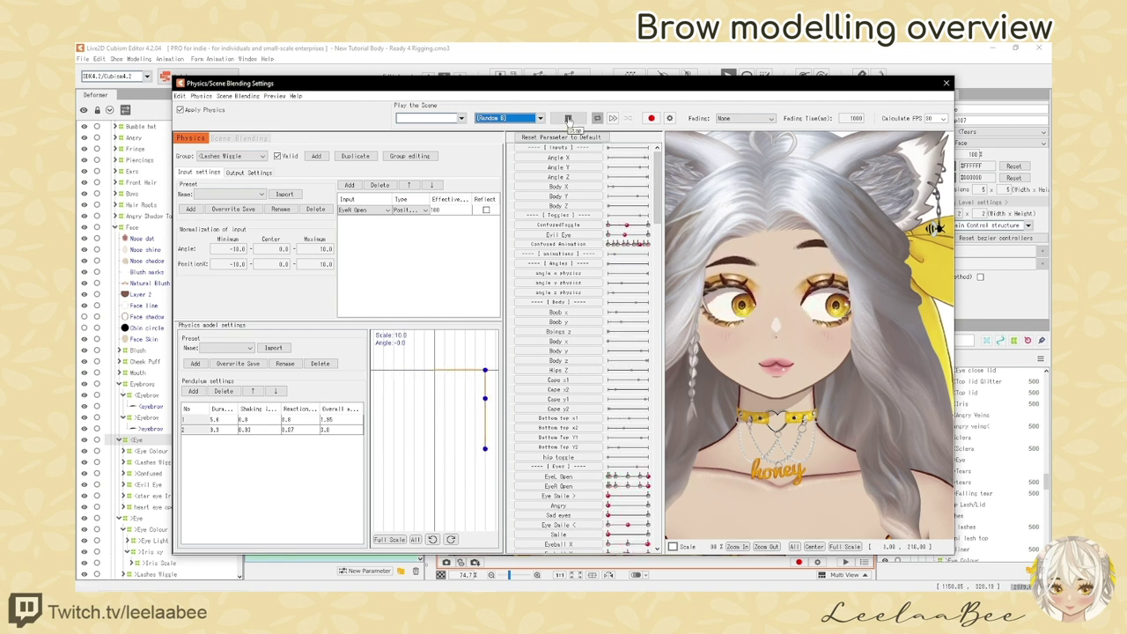
Preview the brows with the Random A and Random Pose motions, and close the physics settings
{"action": "left_click", "coordinate": [524, 118]}
{"action": "left_click", "coordinate": [493, 128]}
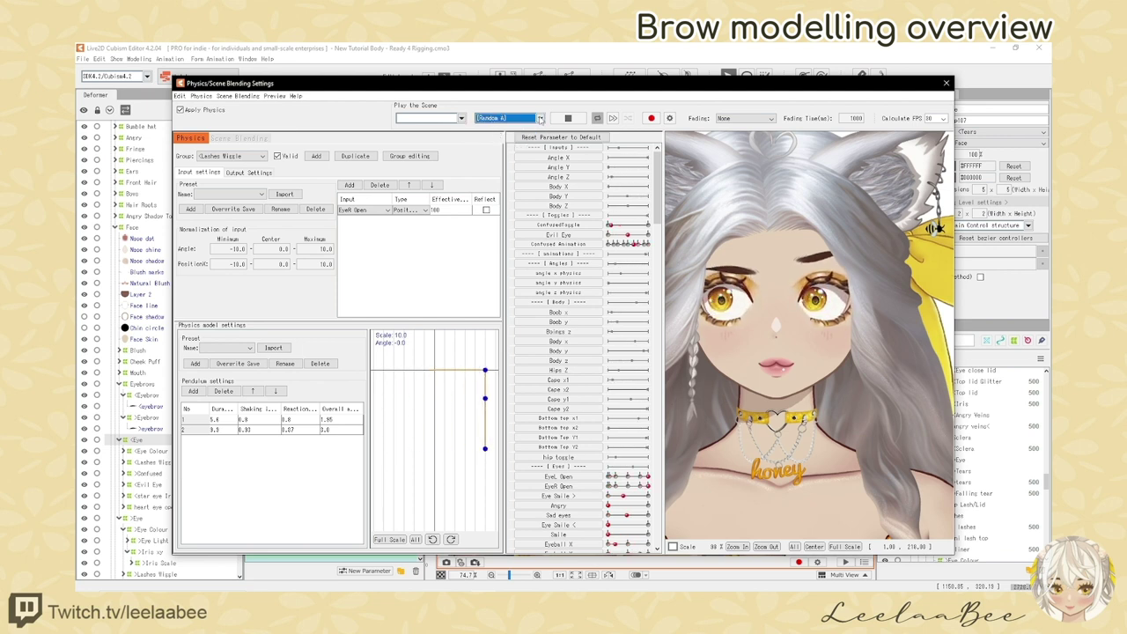
{"action": "left_click", "coordinate": [541, 118]}
{"action": "left_click", "coordinate": [533, 148]}
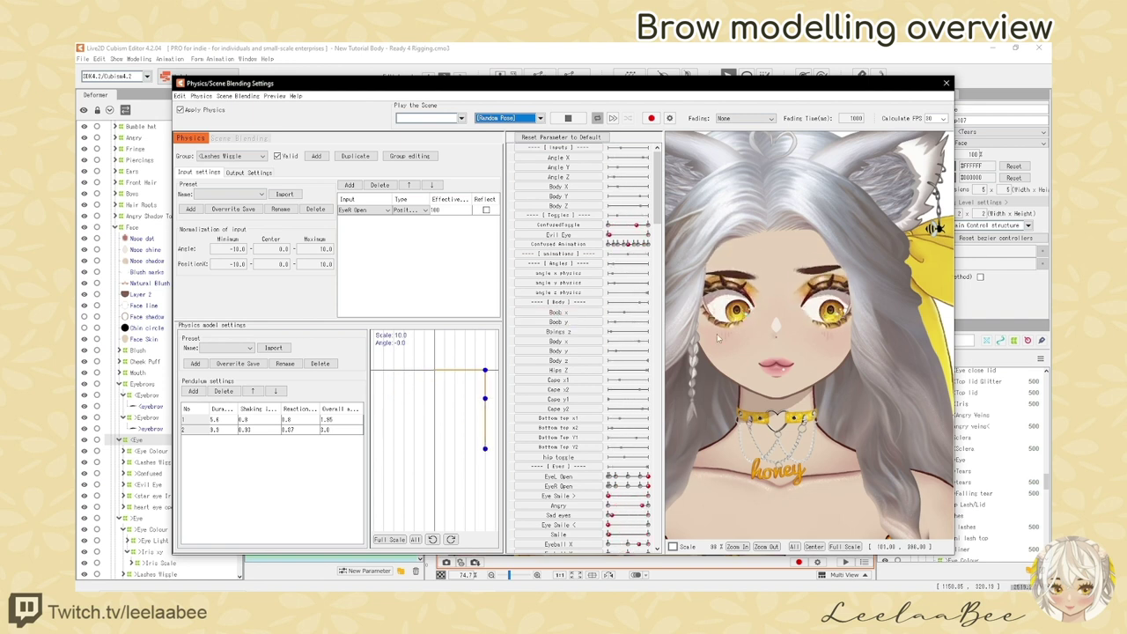
{"action": "left_click", "coordinate": [945, 83]}
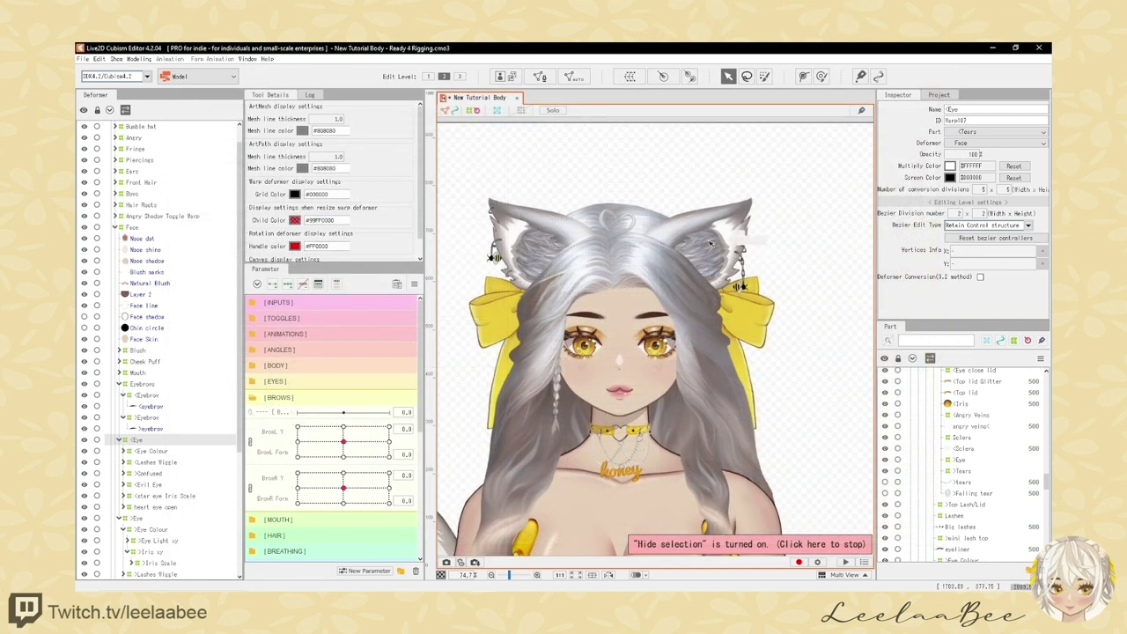
Reopen the Physics/Scene Blending Settings and view the full-body model in the preview
{"action": "scroll", "coordinate": [710, 244], "scroll_direction": "down", "scroll_amount": 5}
{"action": "scroll", "coordinate": [711, 244], "scroll_direction": "up", "scroll_amount": 2}
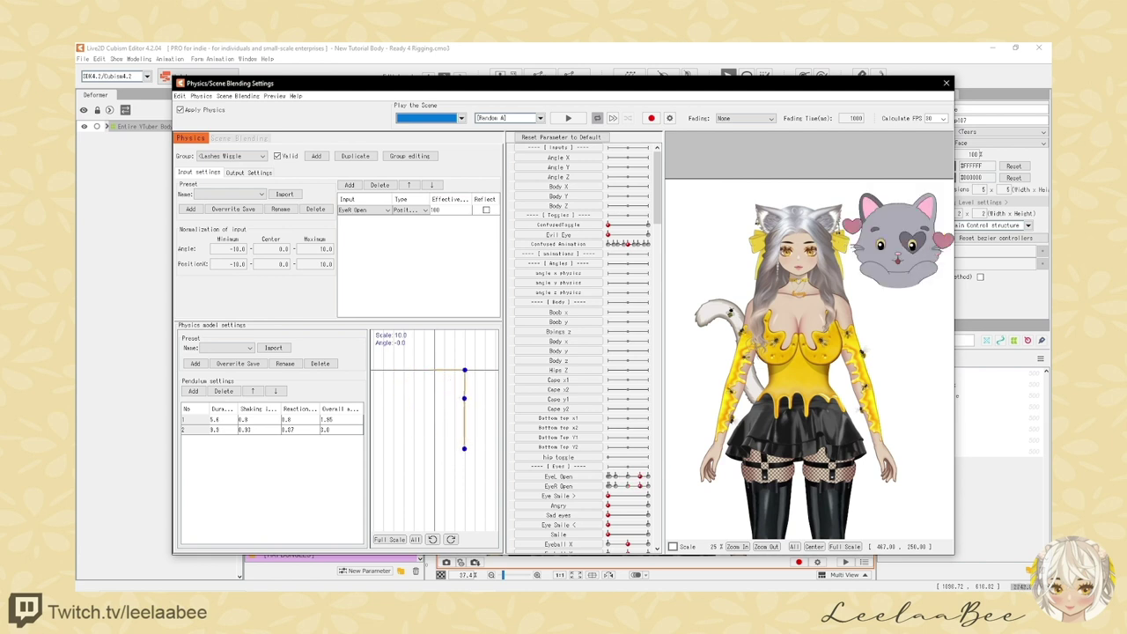
{"action": "scroll", "coordinate": [860, 346], "scroll_direction": "down", "scroll_amount": 2}
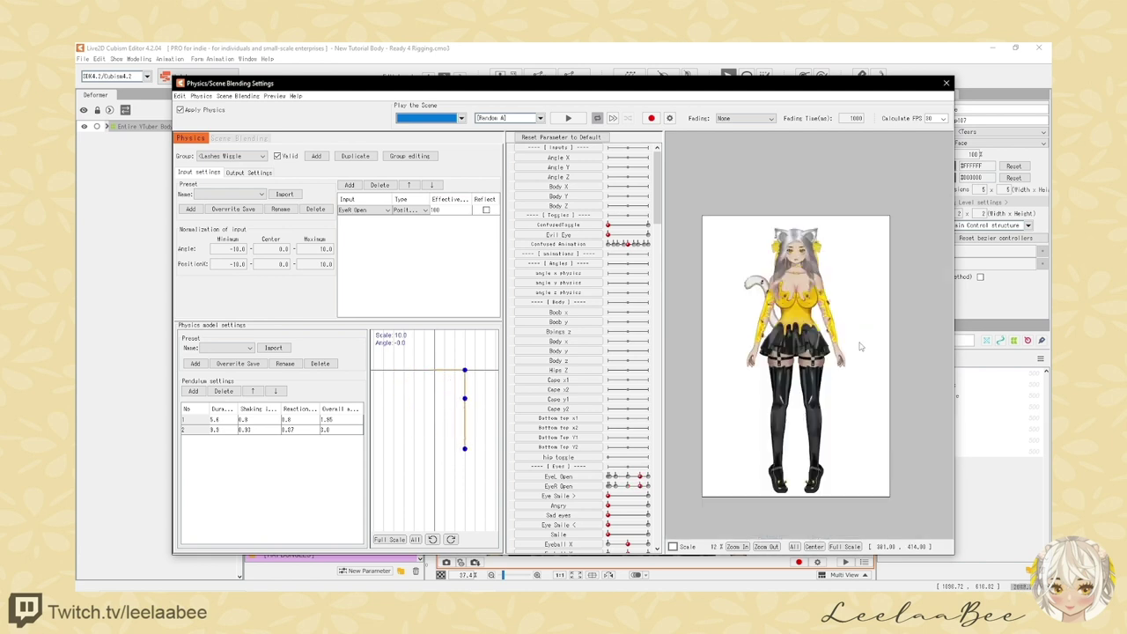